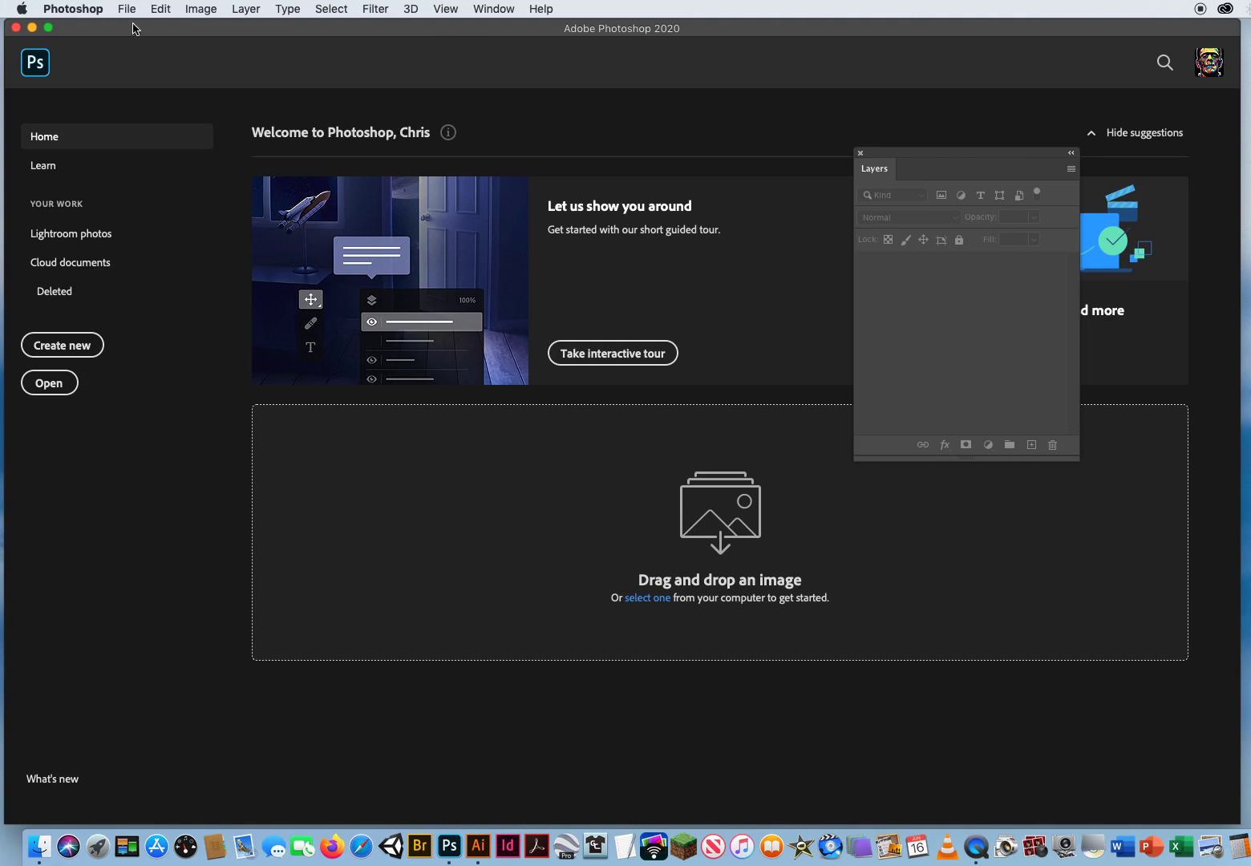
- Open NatureCenter Poster.jpg from the 5 Clipping Masks Design folder
left_click(126, 9)
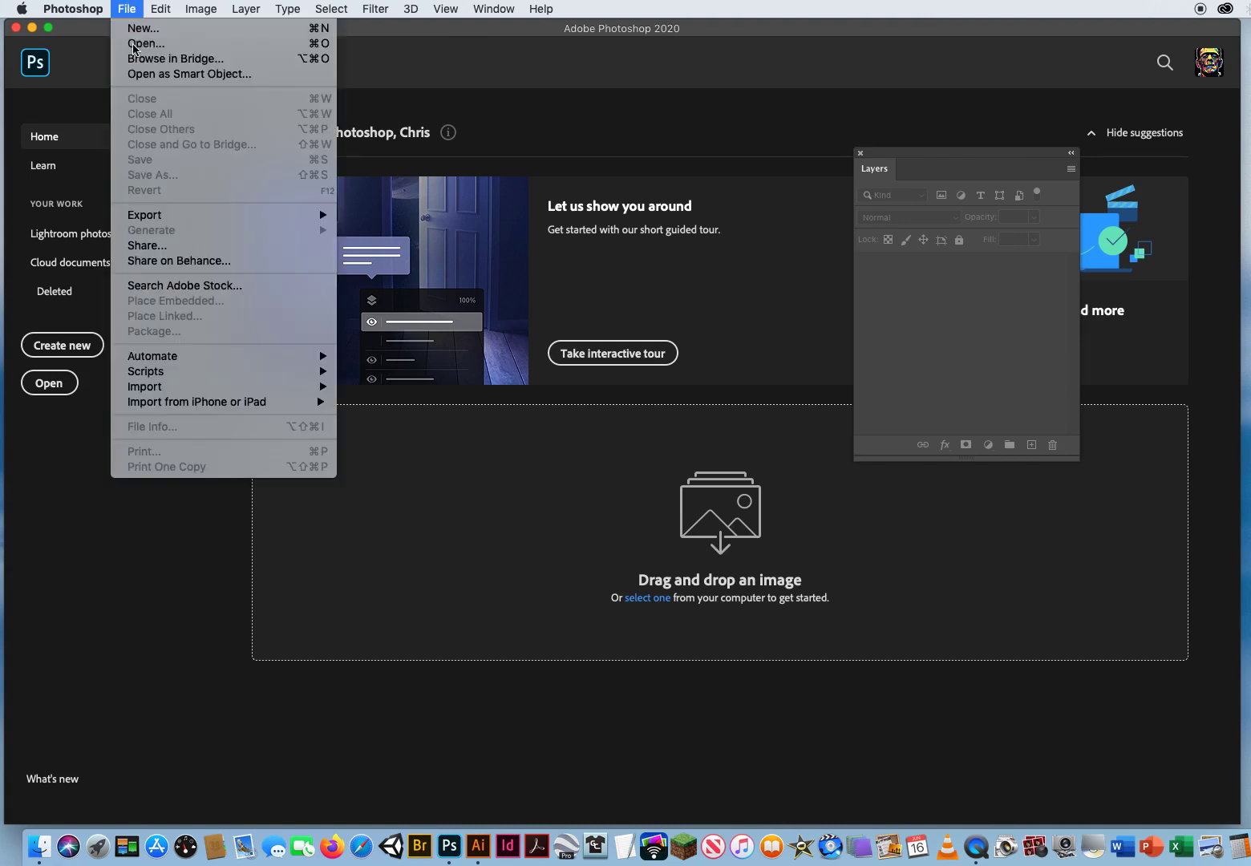
left_click(134, 44)
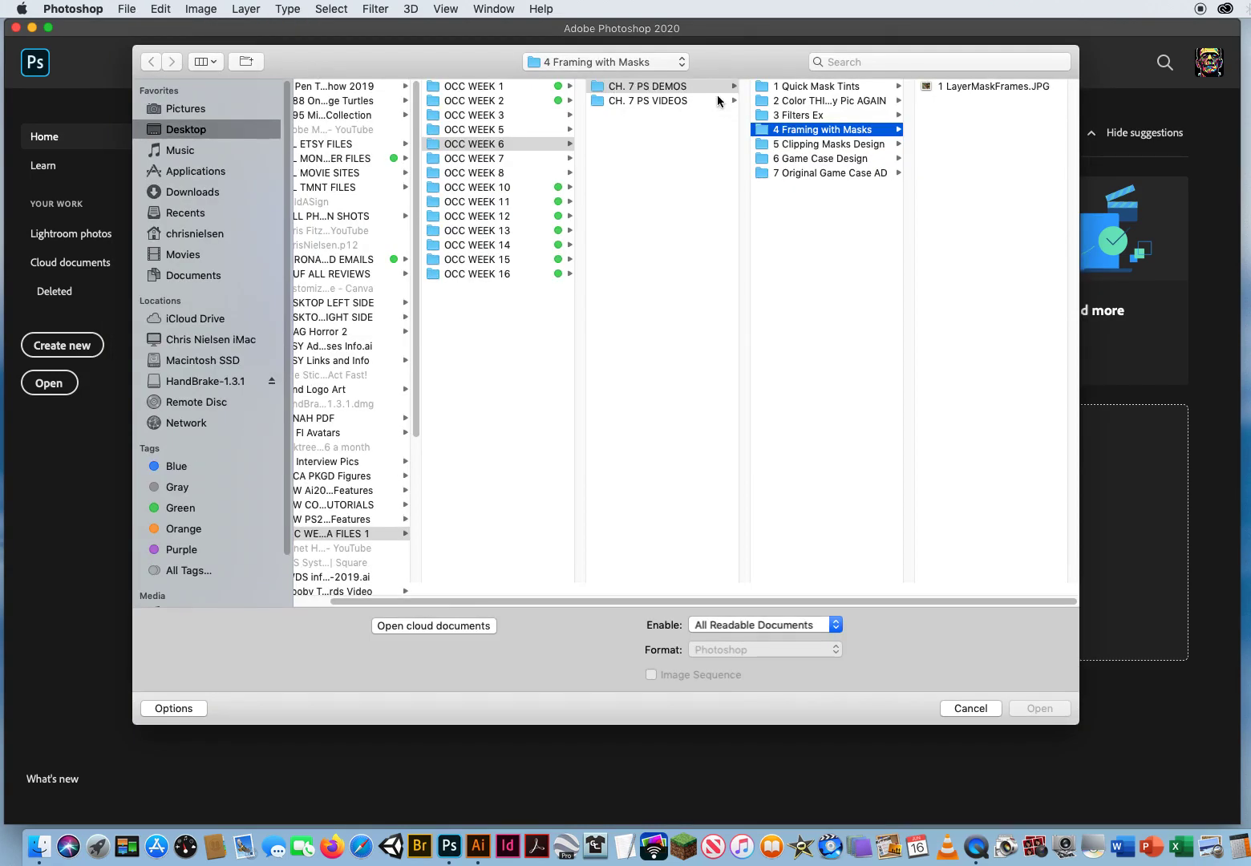
left_click(817, 146)
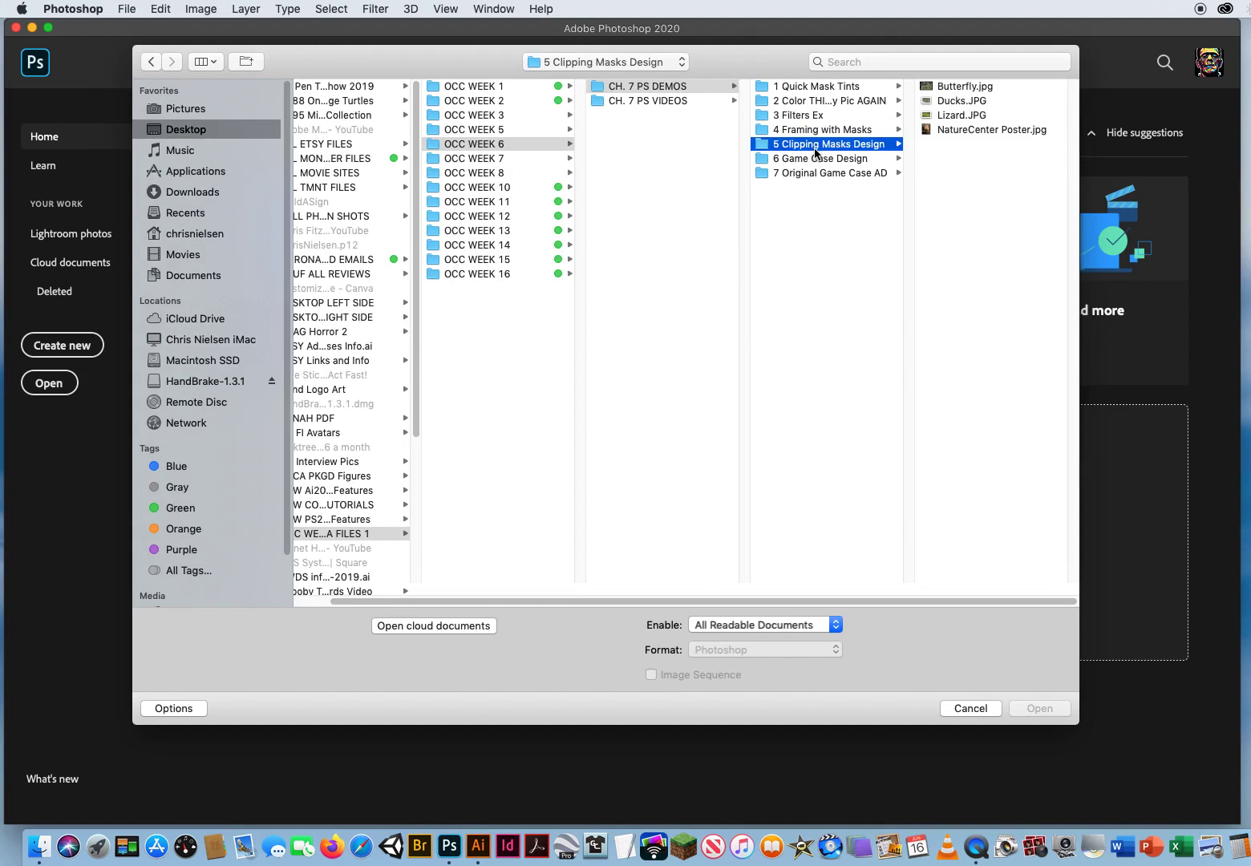
left_click(964, 130)
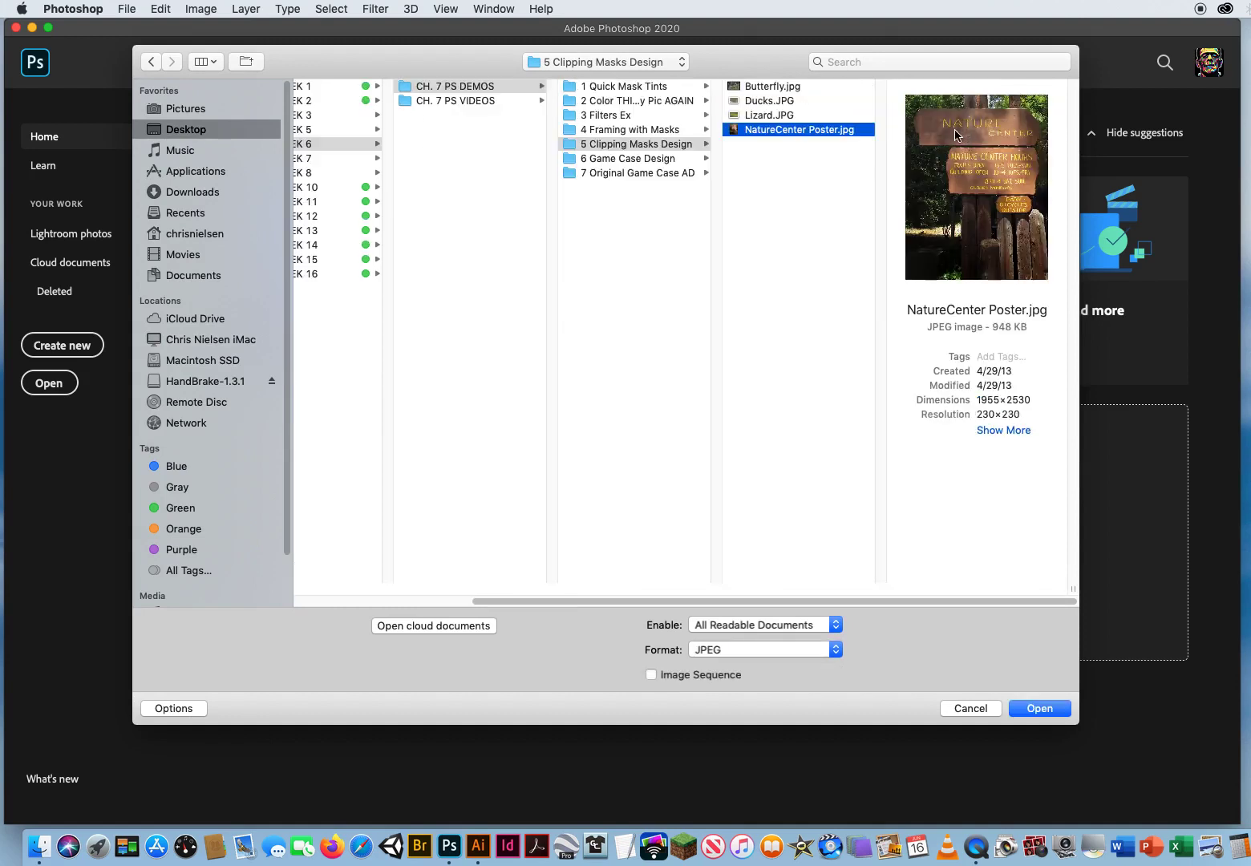
left_click(1027, 709)
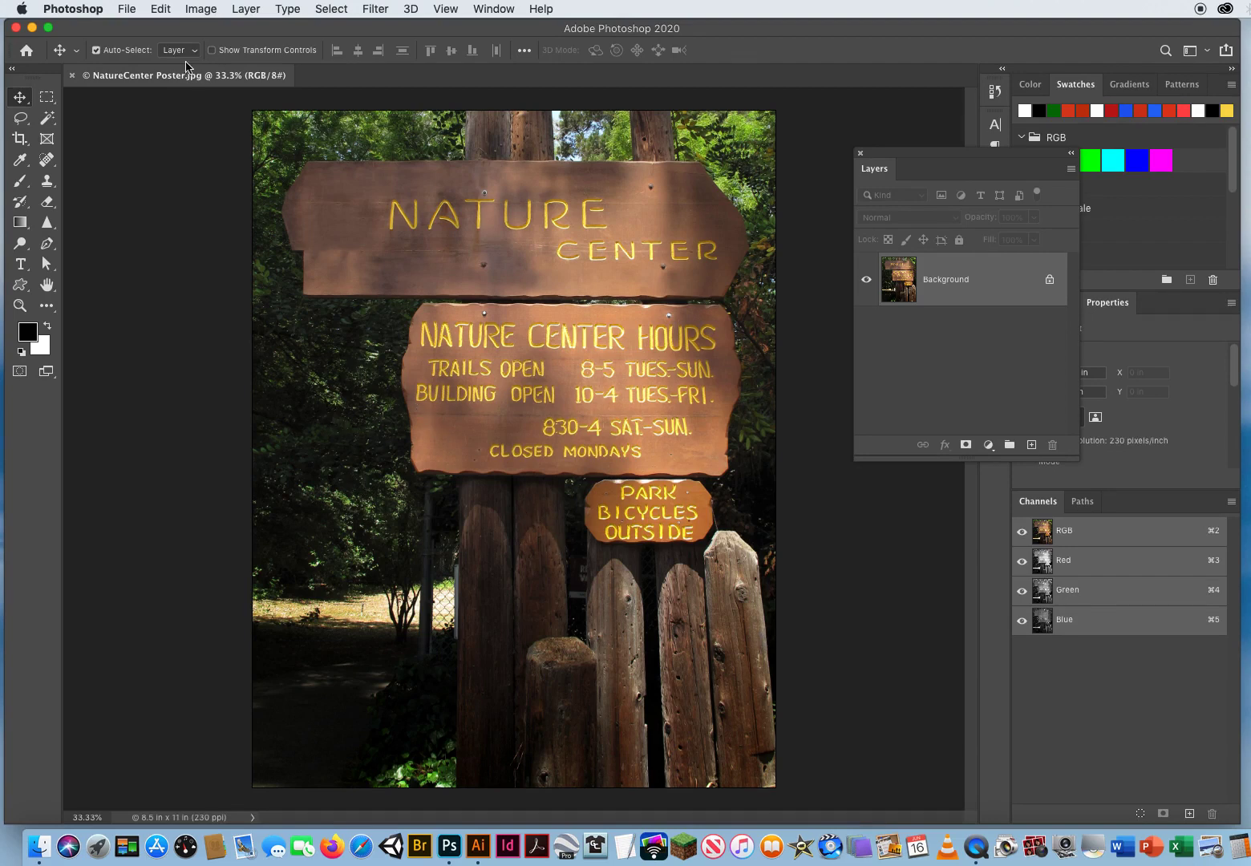
- Open Butterfly.jpg and zoom in on the butterfly
left_click(127, 8)
left_click(138, 42)
left_click(395, 89)
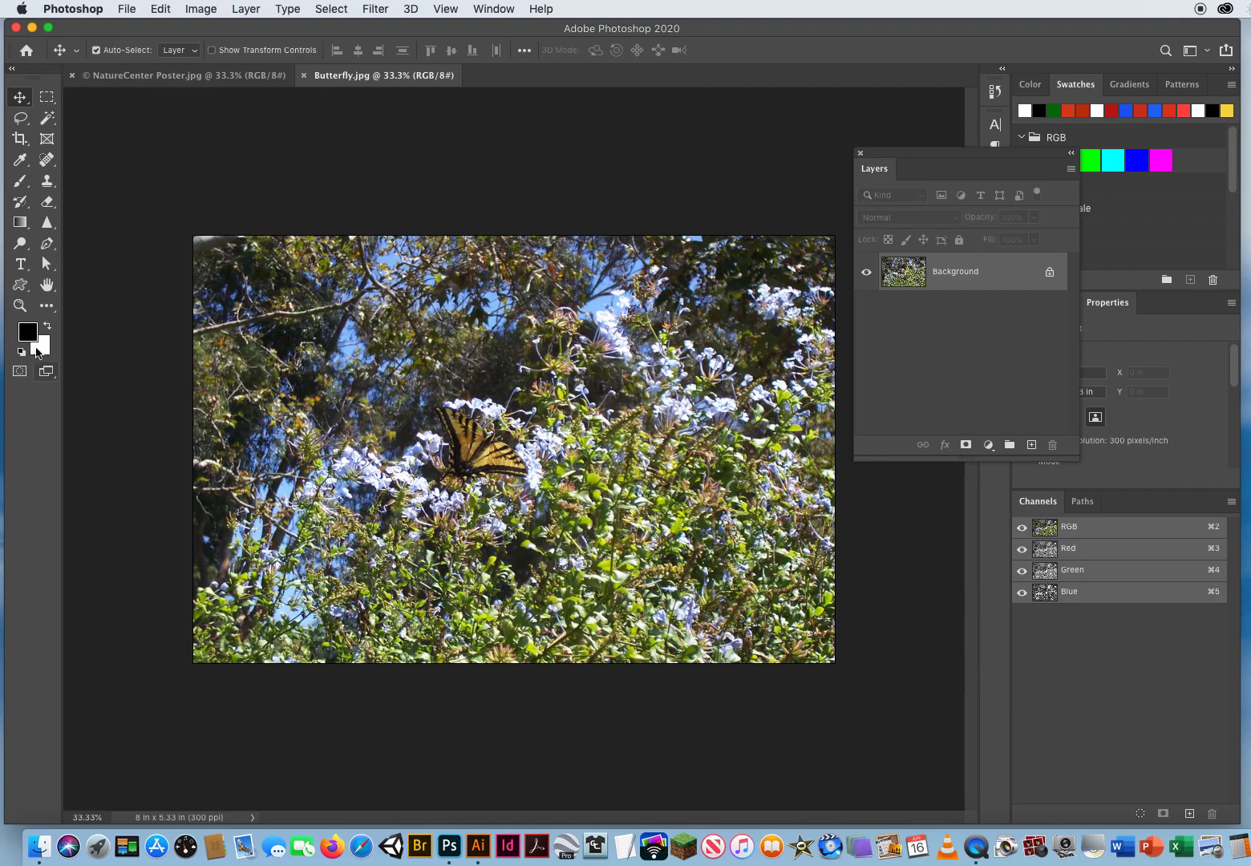
left_click(21, 306)
left_click_drag(479, 436, 548, 476)
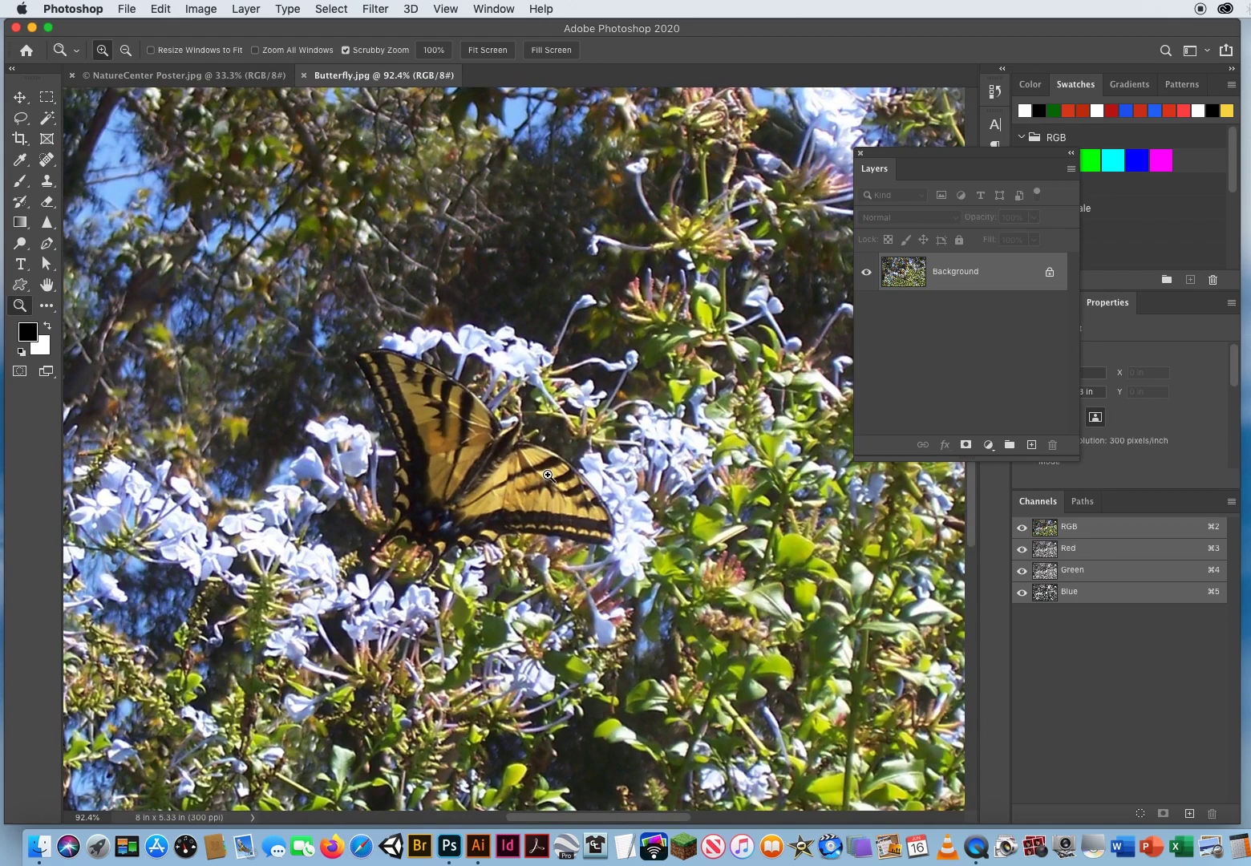
- Make a circular elliptical-marquee selection around the butterfly
left_click(46, 97)
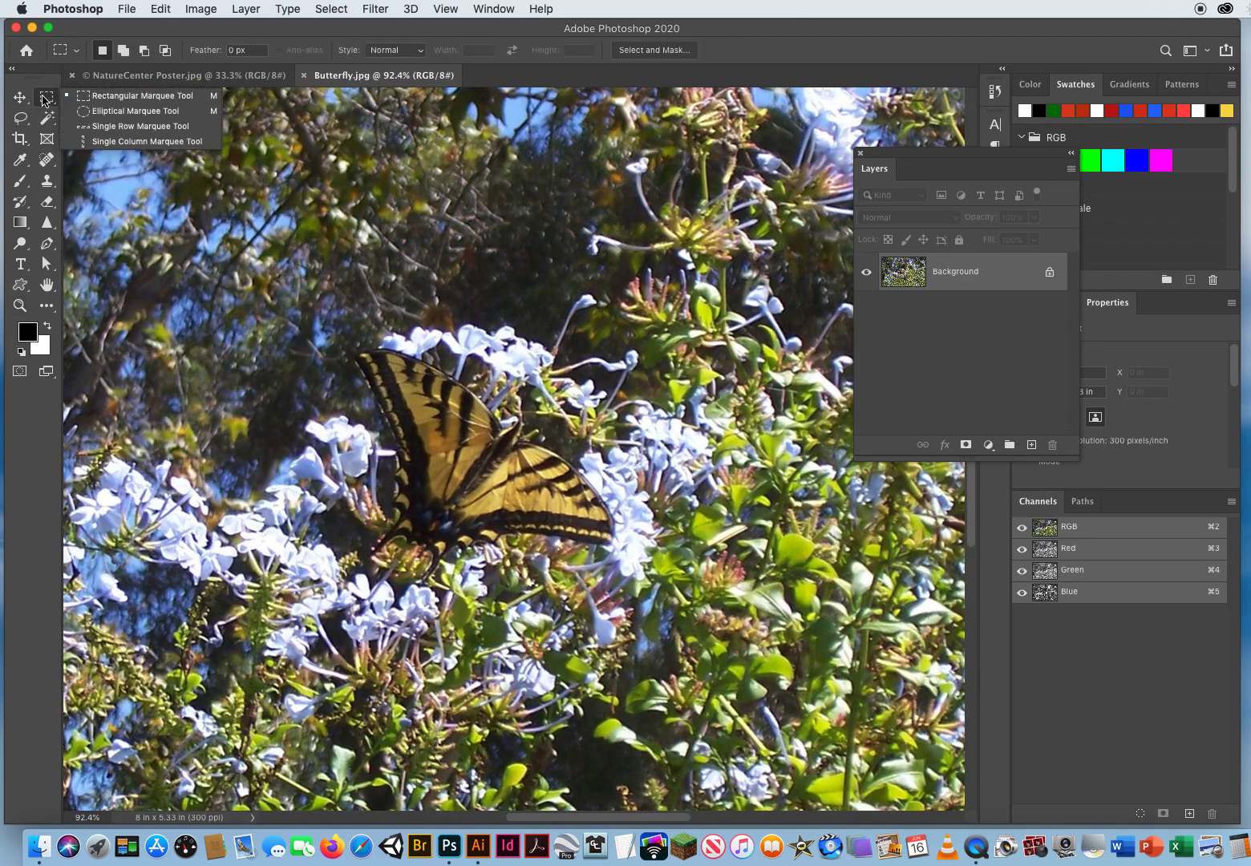
left_click(109, 111)
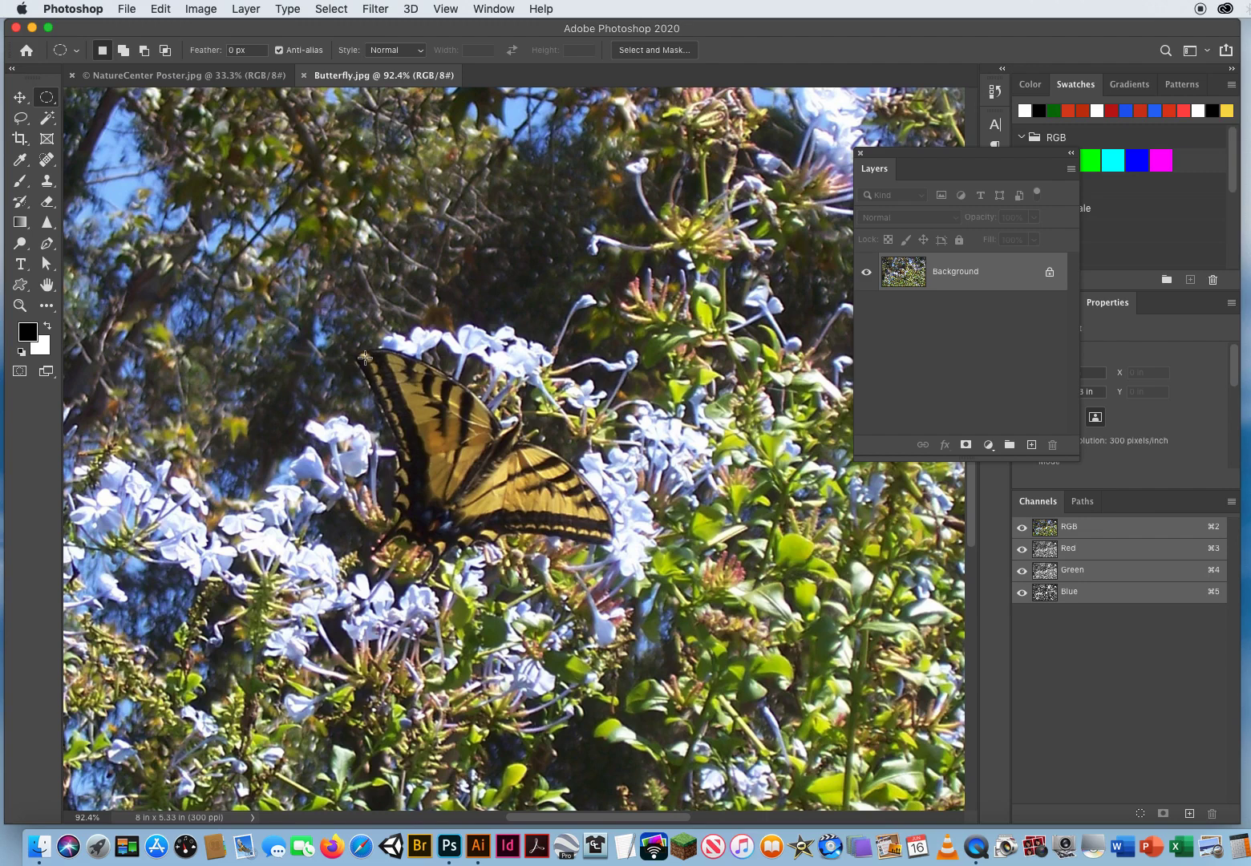
left_click_drag(365, 358, 616, 602)
- Drag the butterfly circle onto the NatureCenter Poster, left of the hours sign
left_click(20, 98)
left_click_drag(484, 464, 217, 80)
left_click(213, 78)
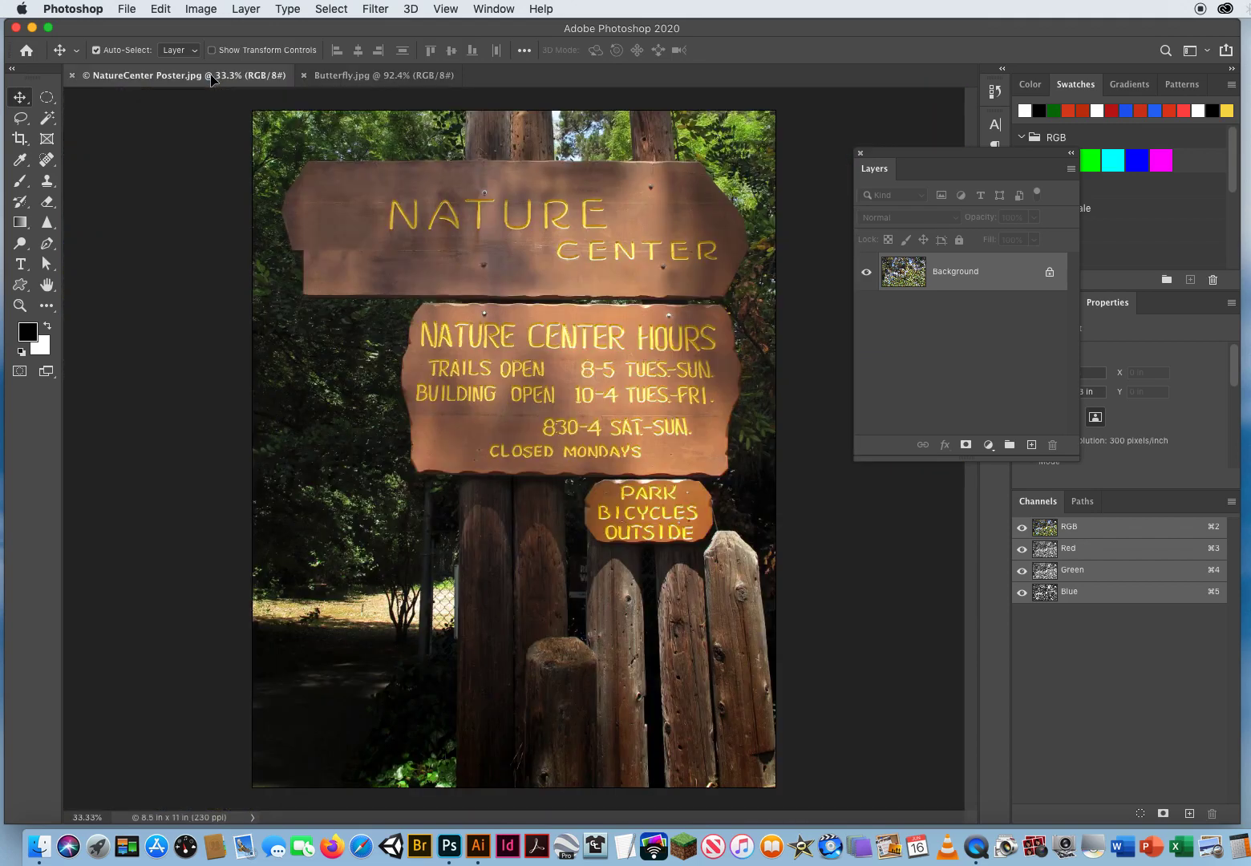
left_click_drag(342, 407, 380, 425)
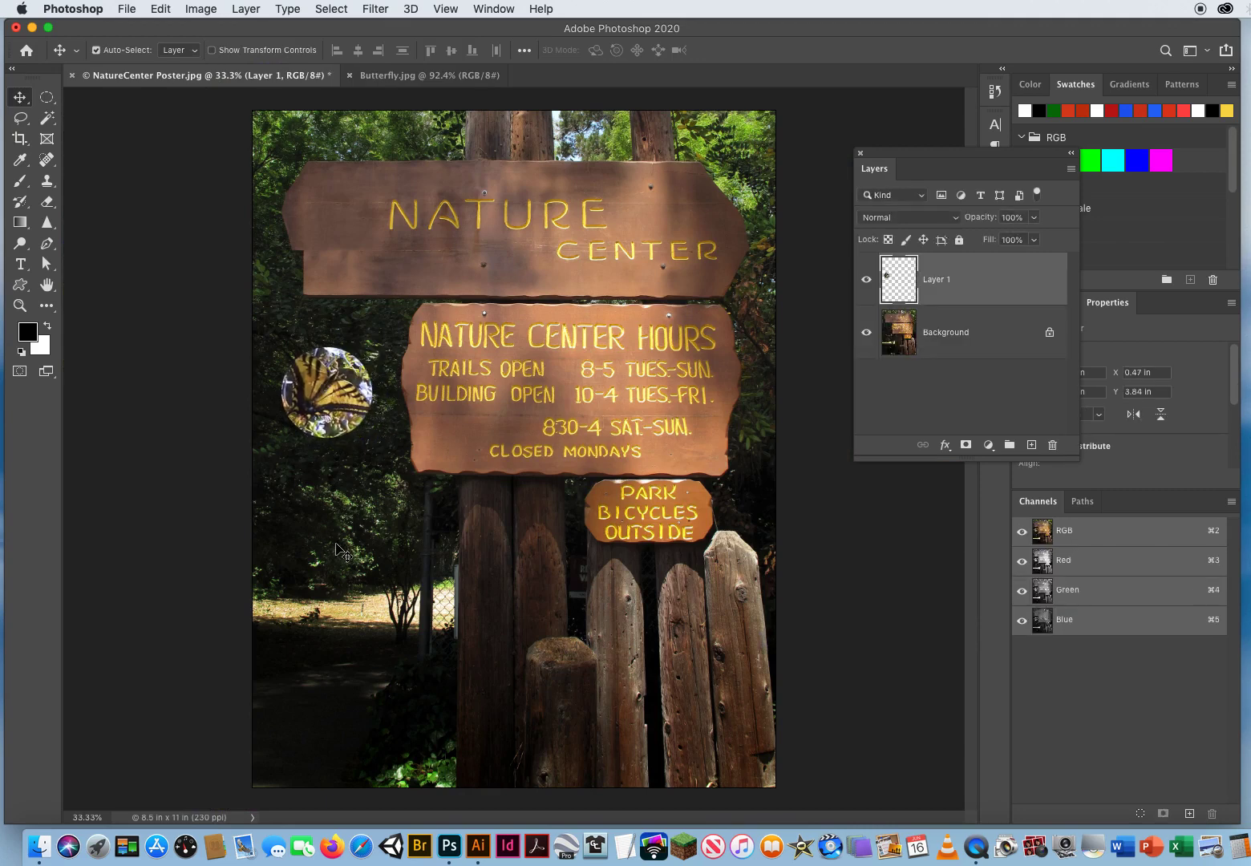
- Inspect the butterfly circle up close, then drag Layer 1 to the trash
left_click(20, 306)
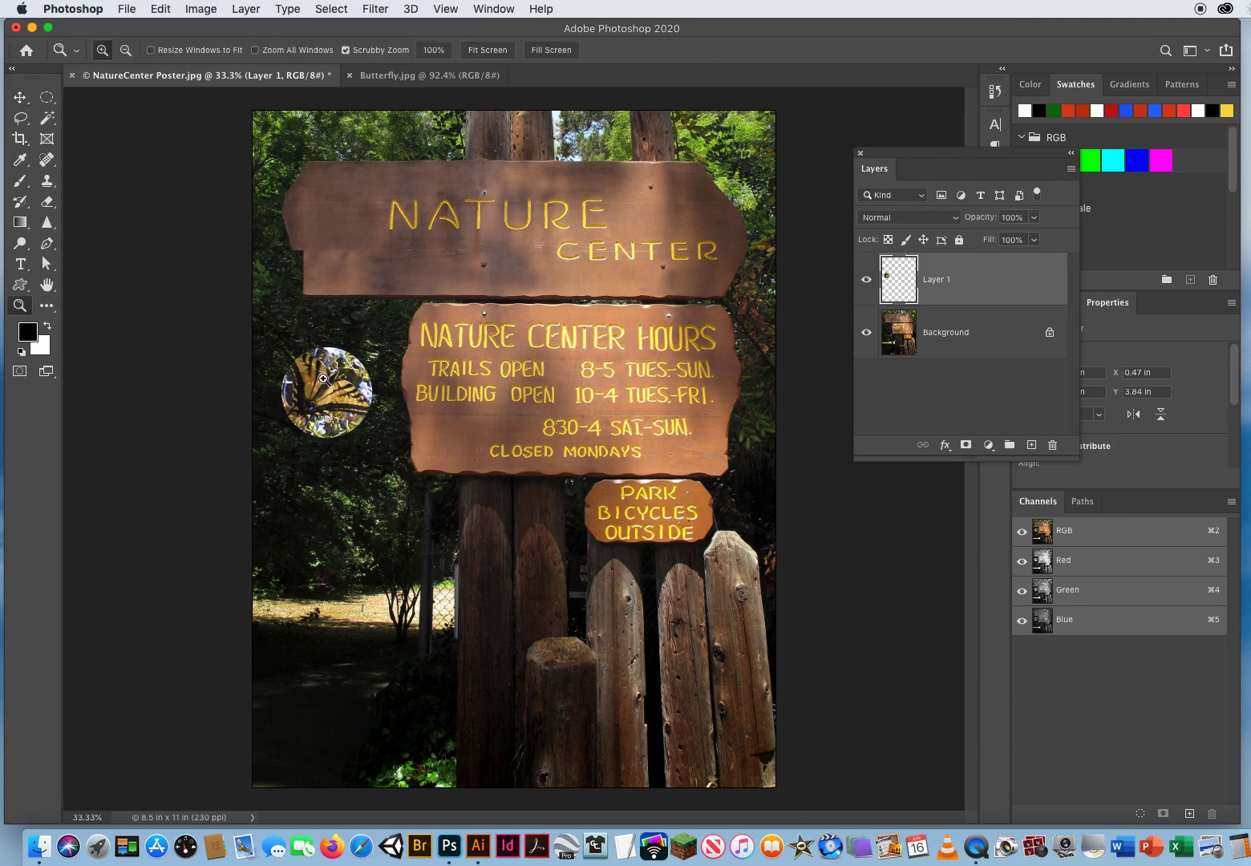
left_click_drag(327, 393, 382, 388)
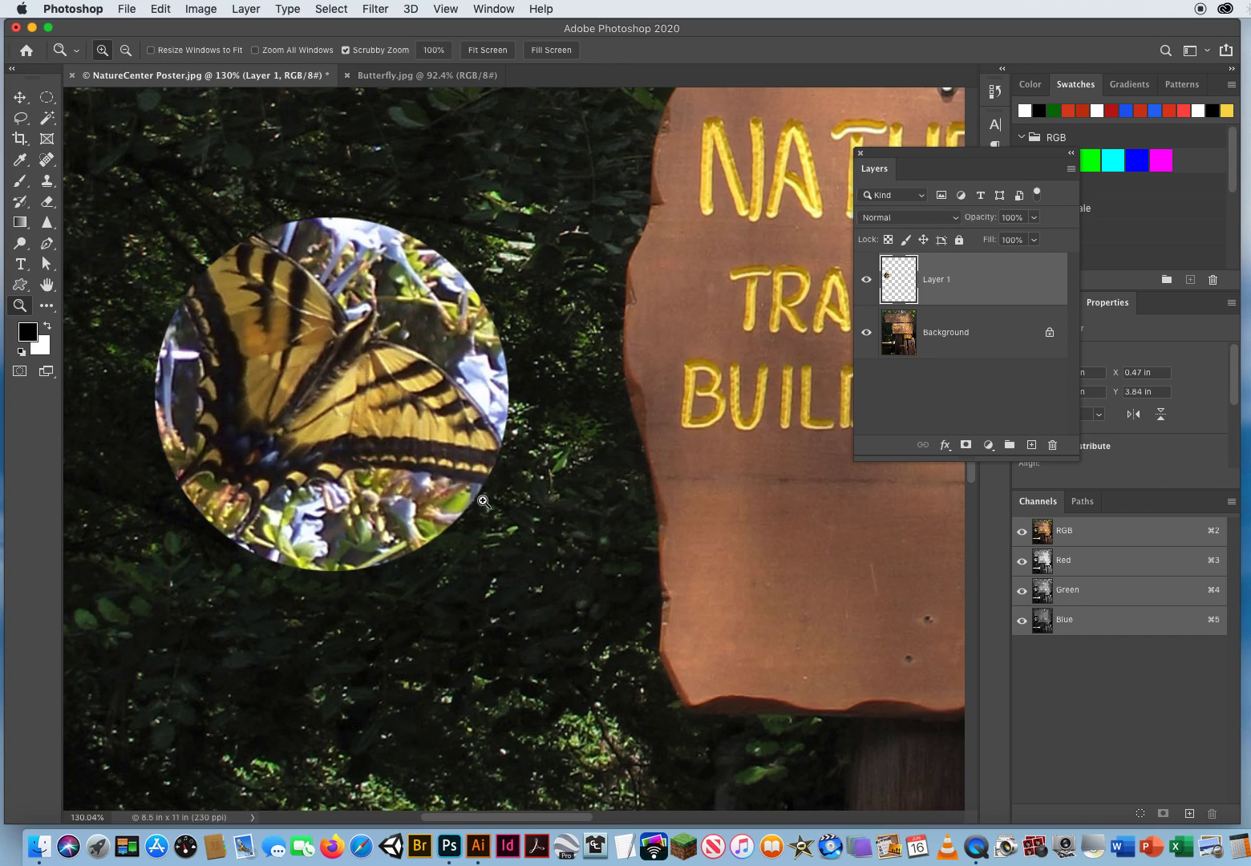
left_click(503, 475, "alt")
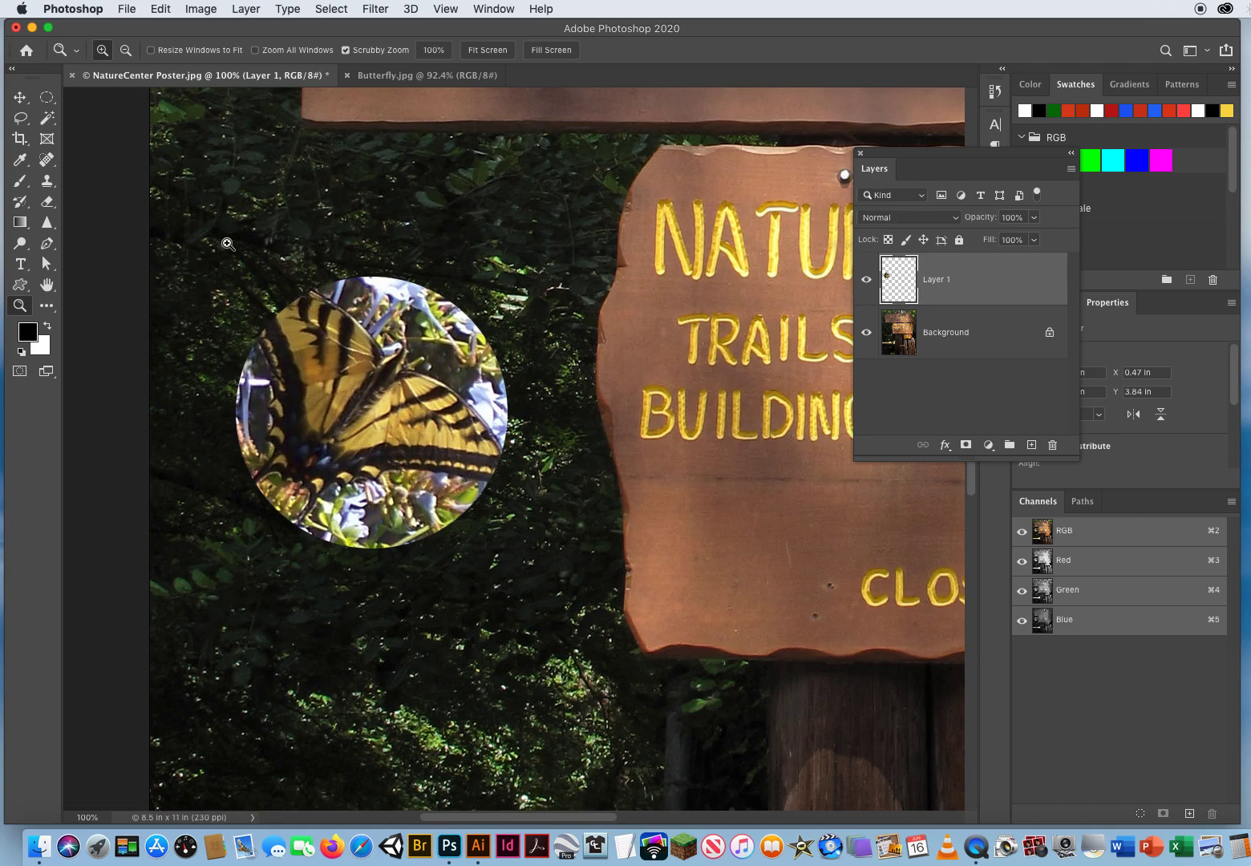
left_click(20, 96)
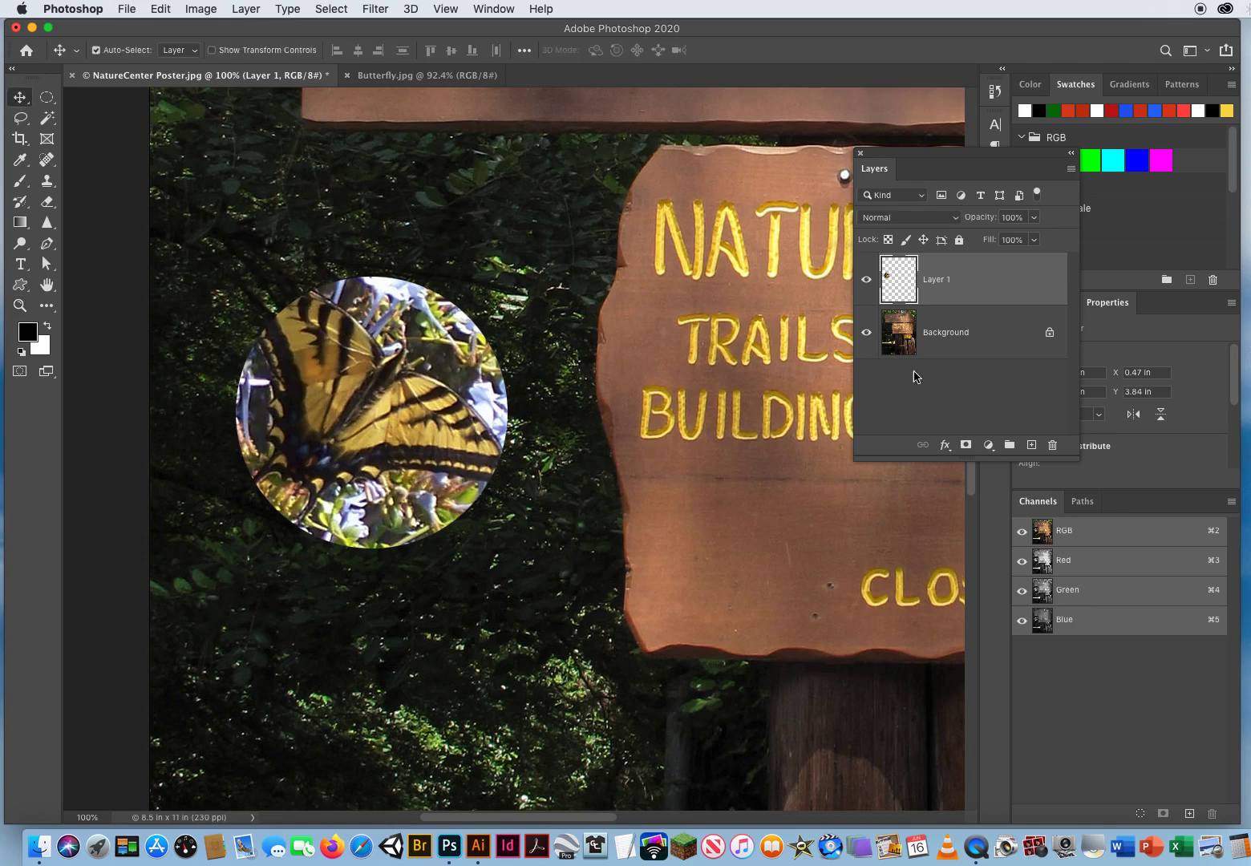
left_click_drag(978, 279, 1051, 446)
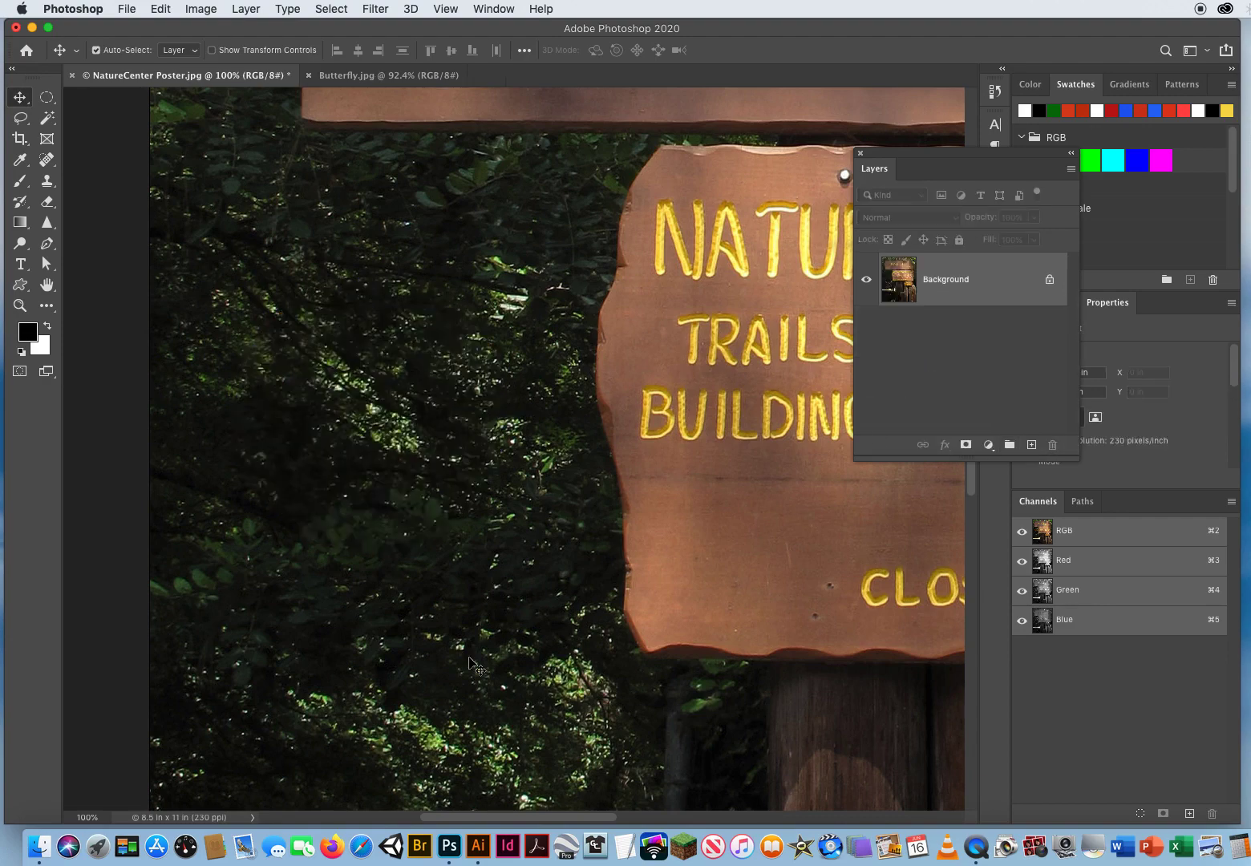
- In Butterfly.jpg, replace the old selection with a larger circle around the butterfly and flowers
left_click(347, 76)
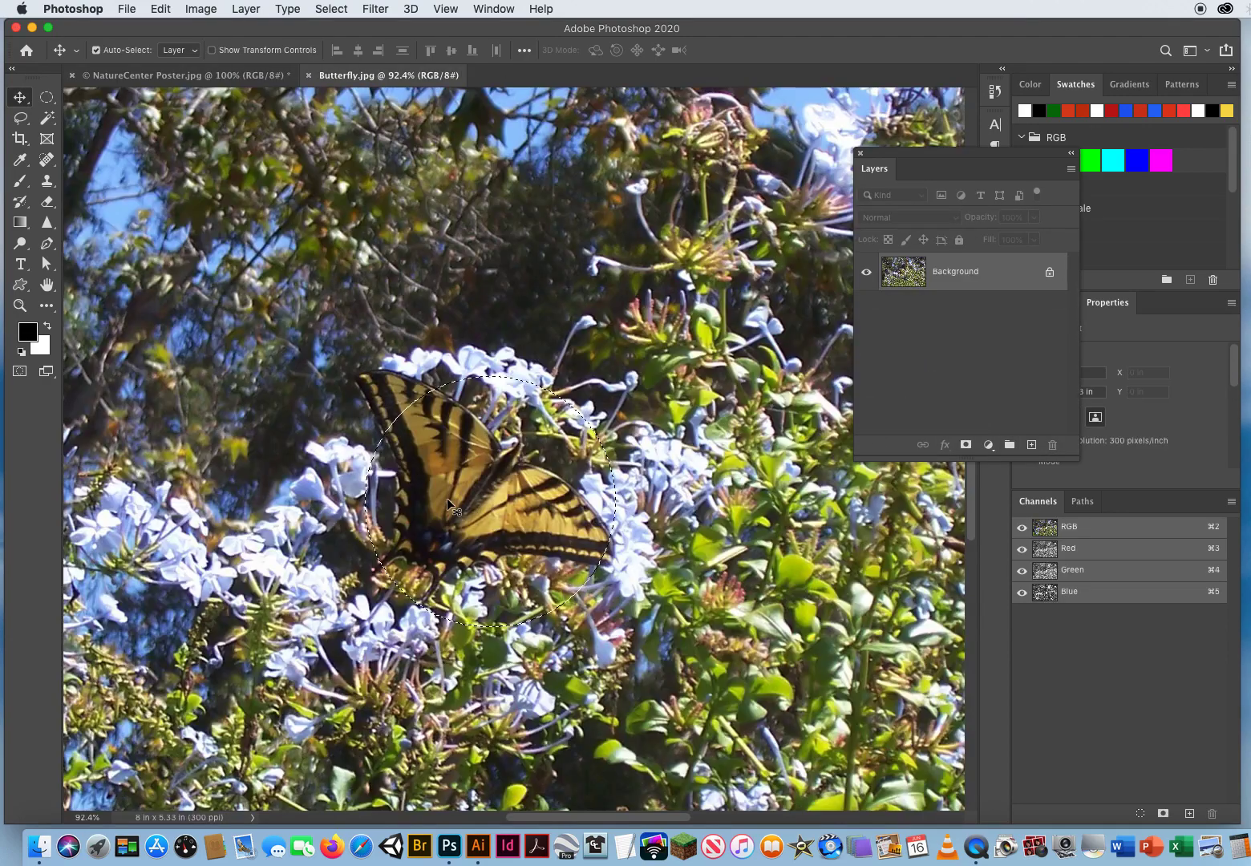
key("super+d")
left_click(46, 97)
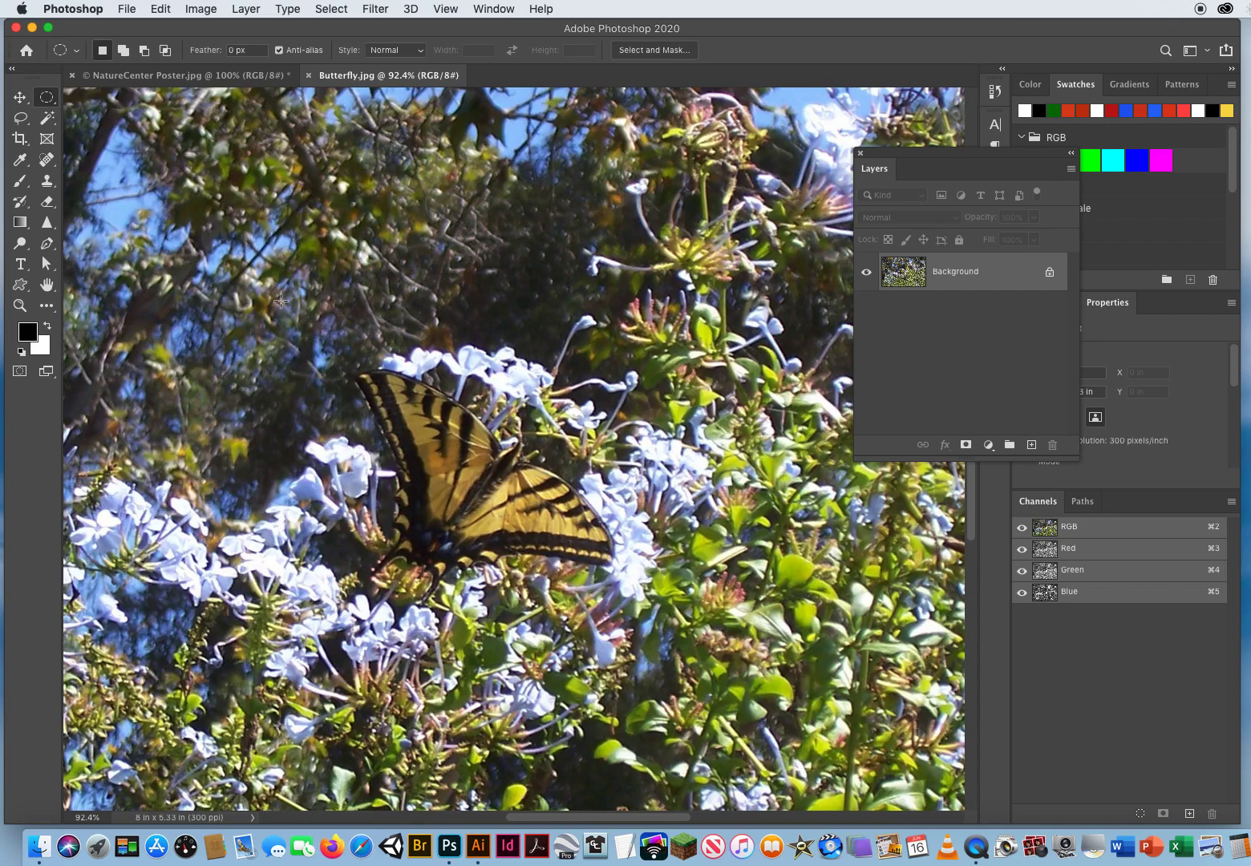
left_click_drag(241, 232, 755, 720)
left_click_drag(539, 508, 526, 522)
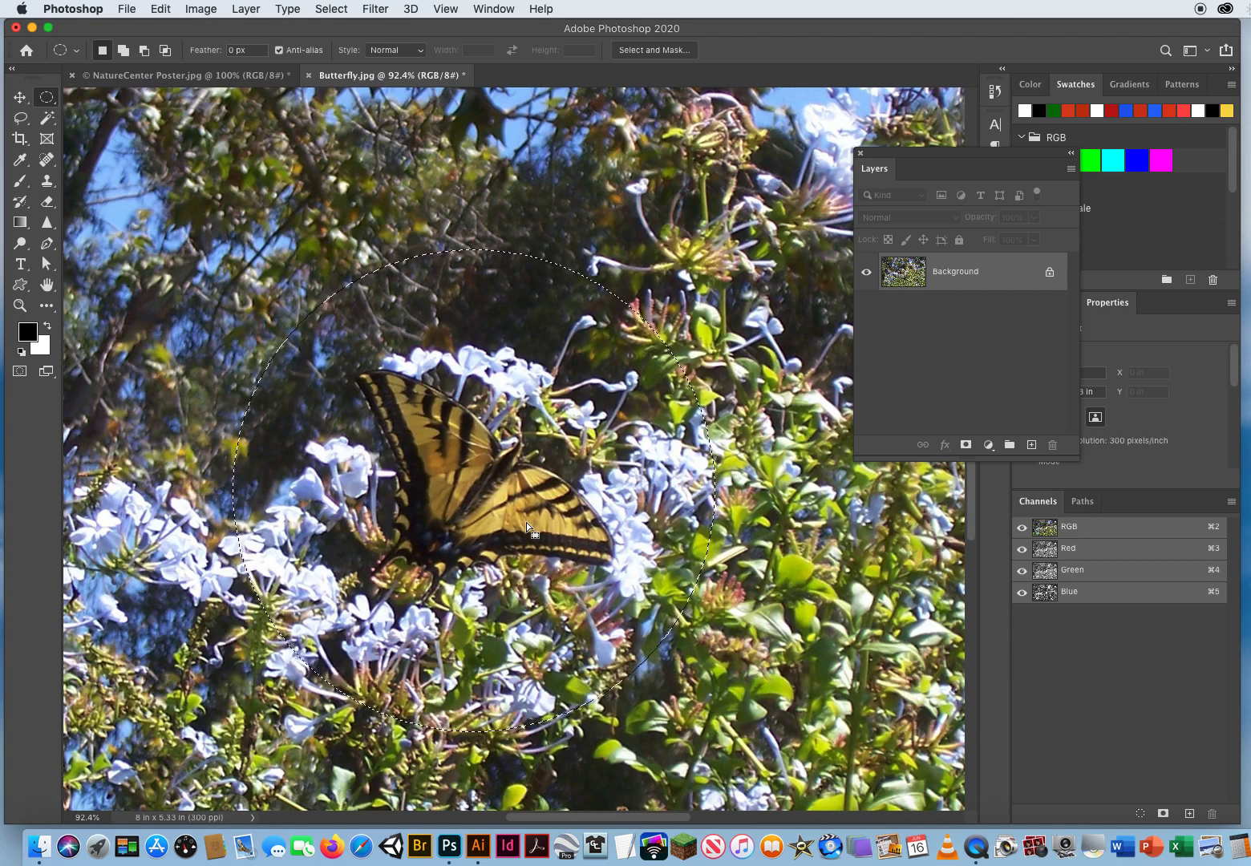
- Drag the larger butterfly circle onto the poster and zoom out to 50%
left_click(20, 97)
left_click_drag(476, 459, 313, 389)
key("z")
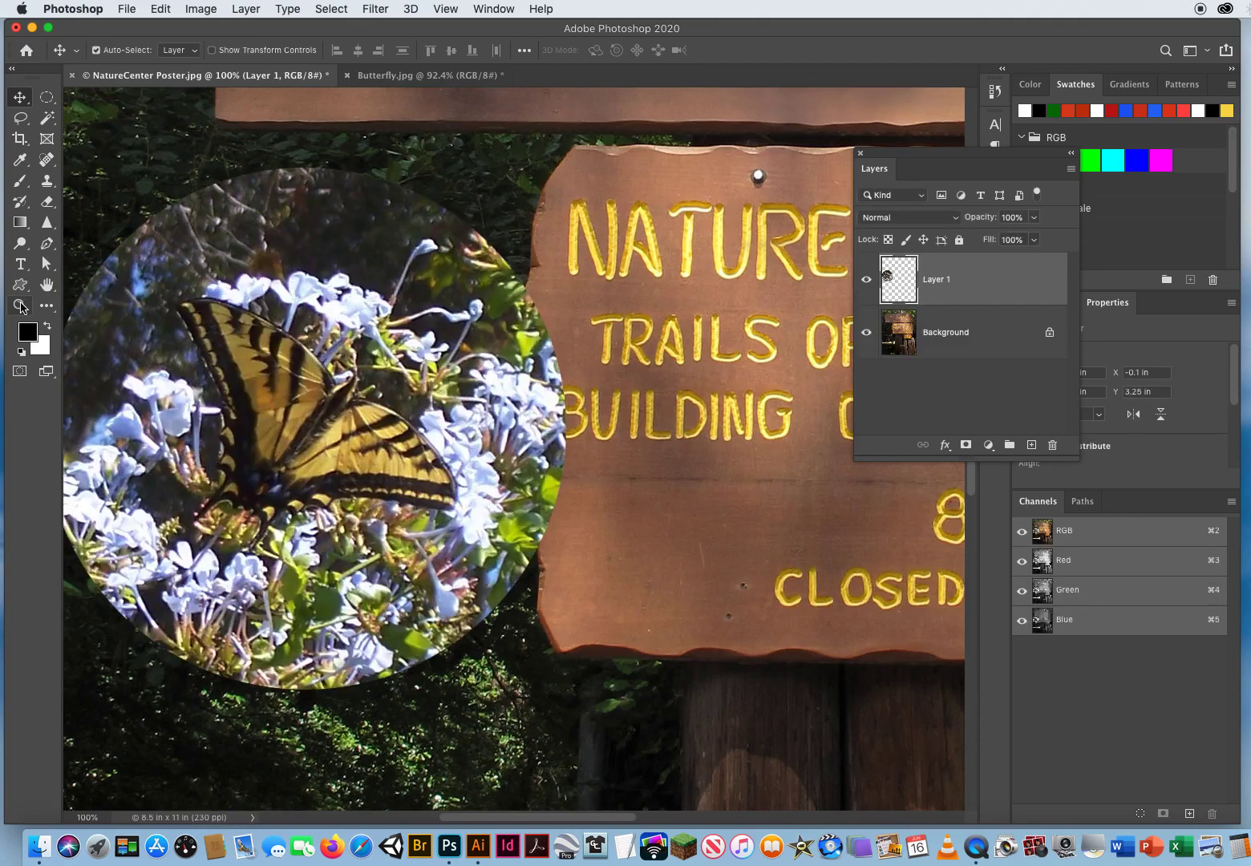
left_click(500, 467, "alt")
left_click(500, 467, "alt")
left_click(20, 97)
left_click_drag(434, 477, 420, 447)
- Scale the butterfly circle to about 60% and place it left of the hours sign
key("super+t")
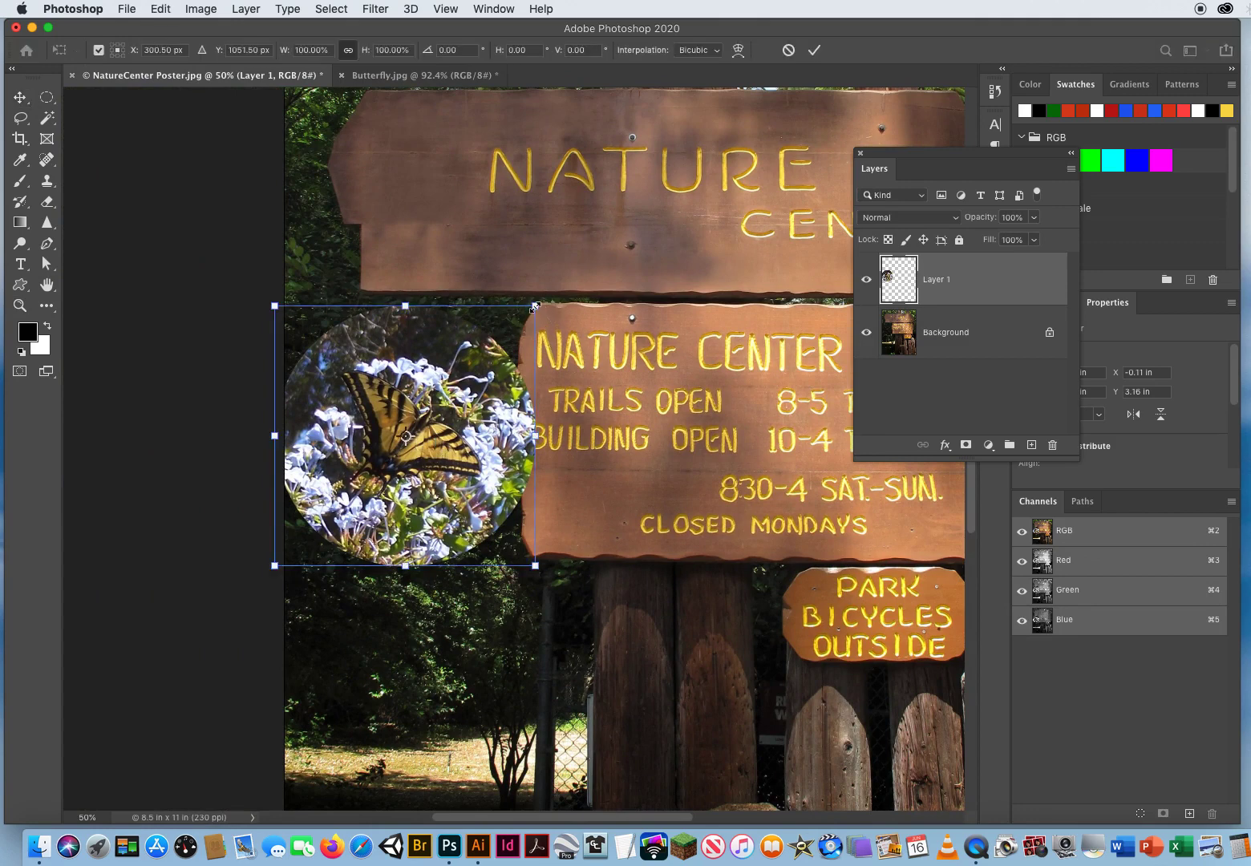
left_click_drag(534, 306, 439, 399)
left_click_drag(404, 467, 439, 424)
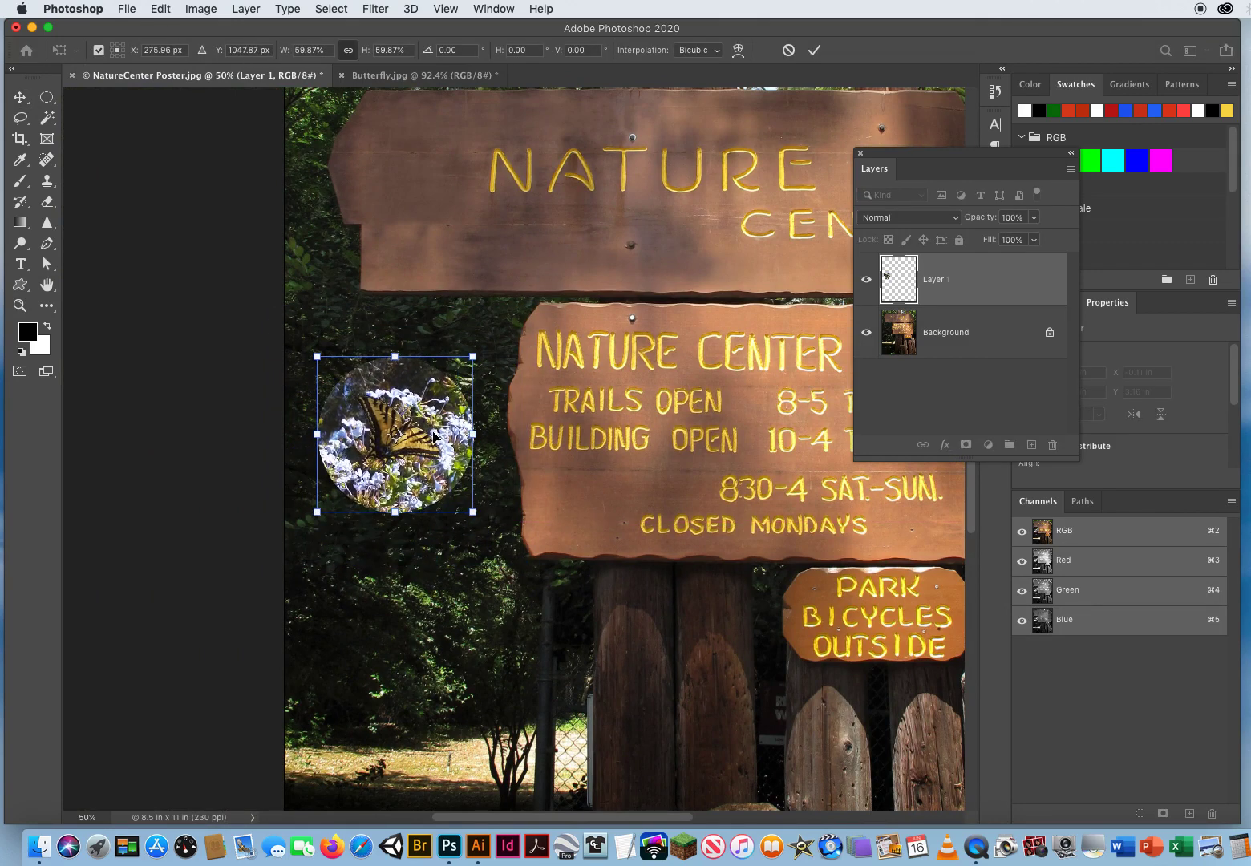
key("Return")
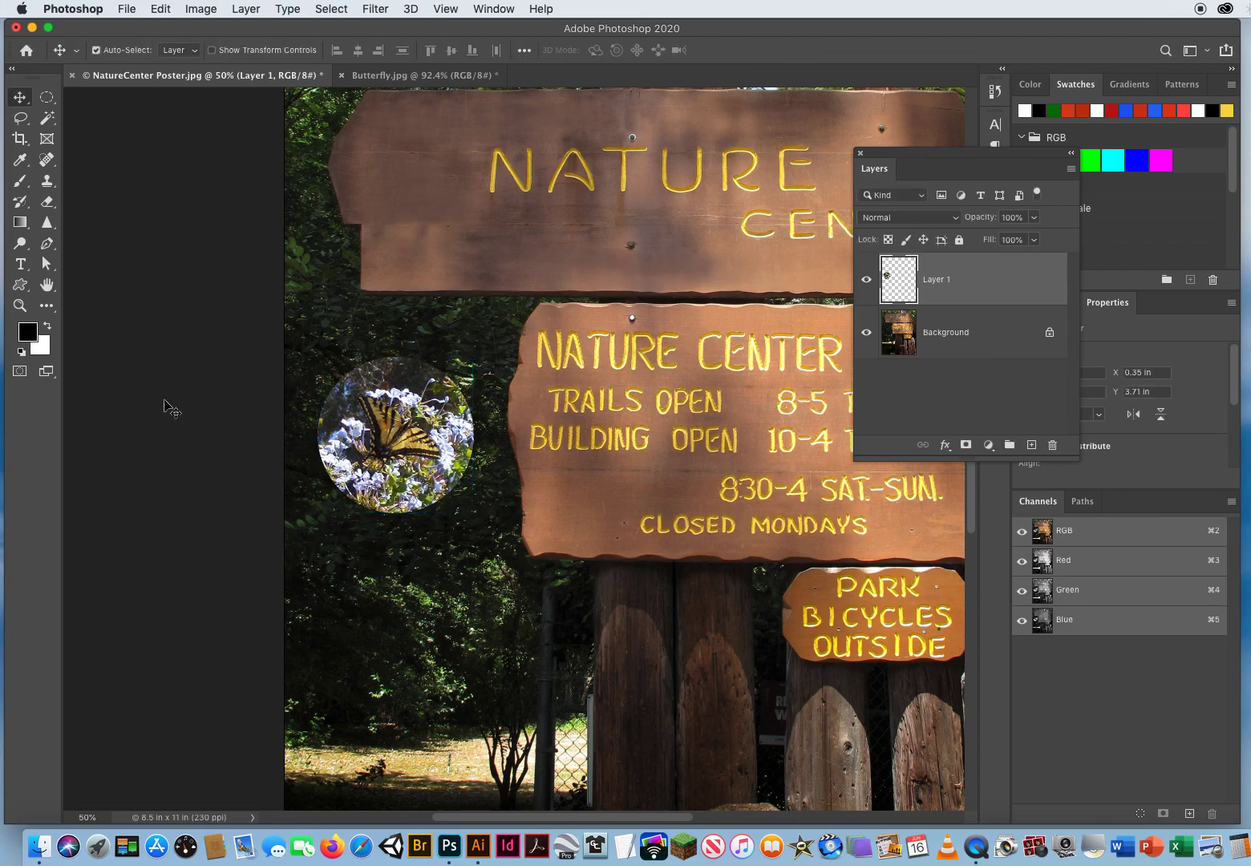
- Zoom to 100% on the butterfly circle and pan to show it with the sign
left_click(24, 306)
left_click(409, 445)
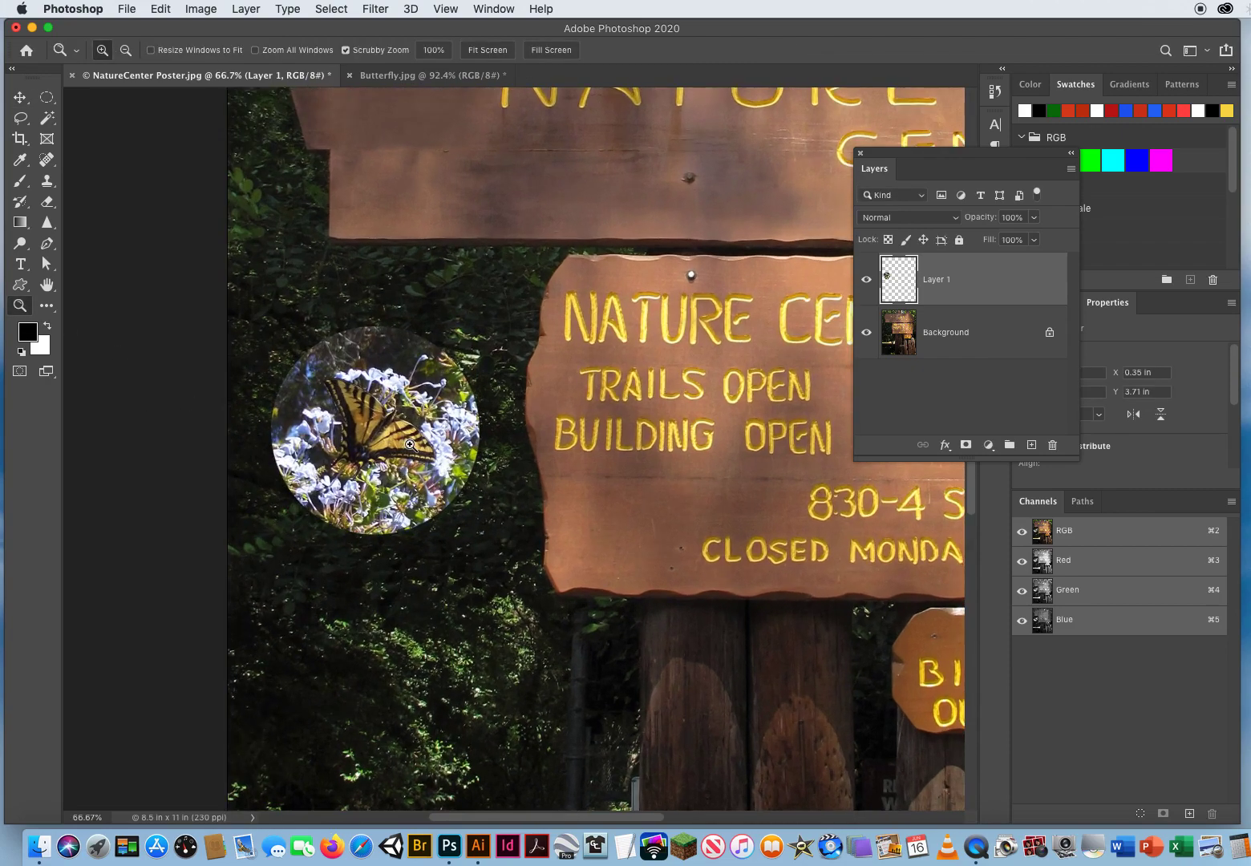
left_click(396, 433)
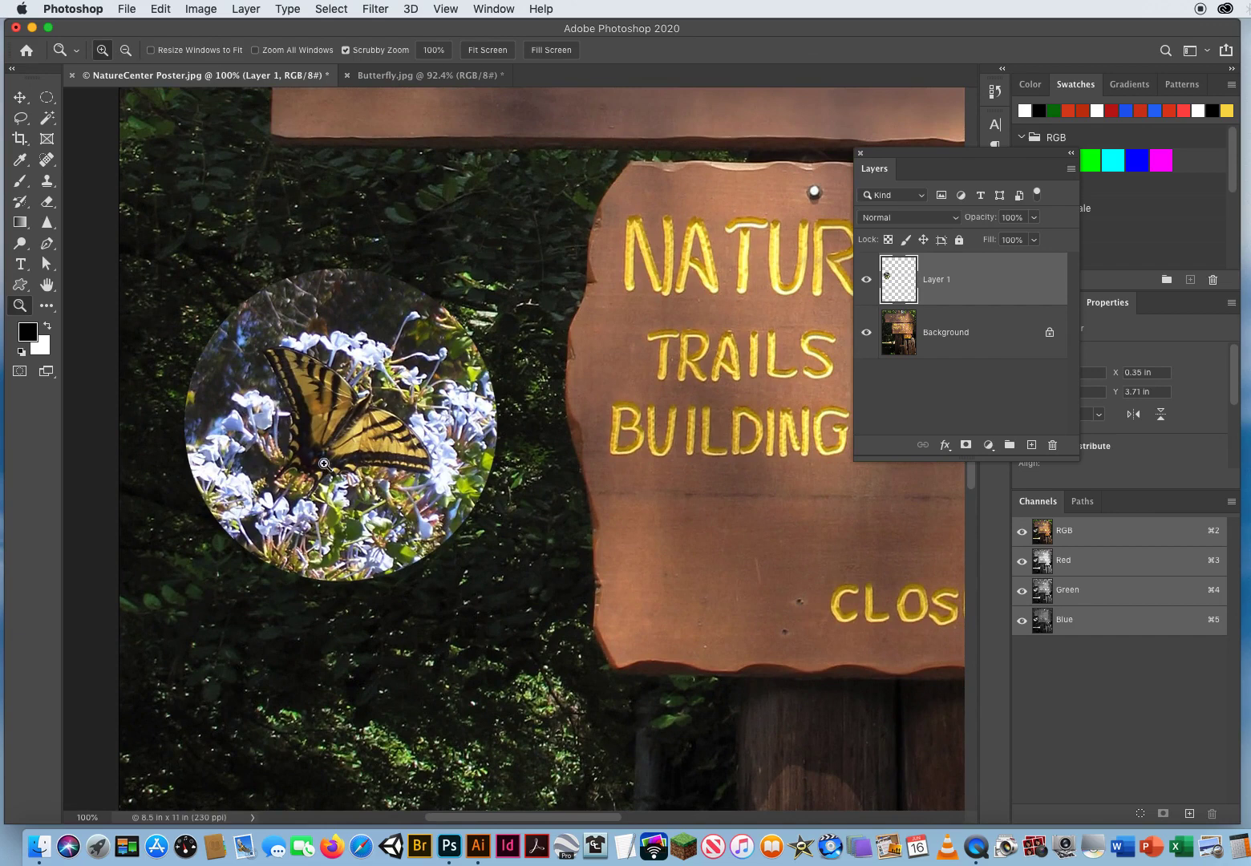
left_click_drag(381, 467, 447, 489)
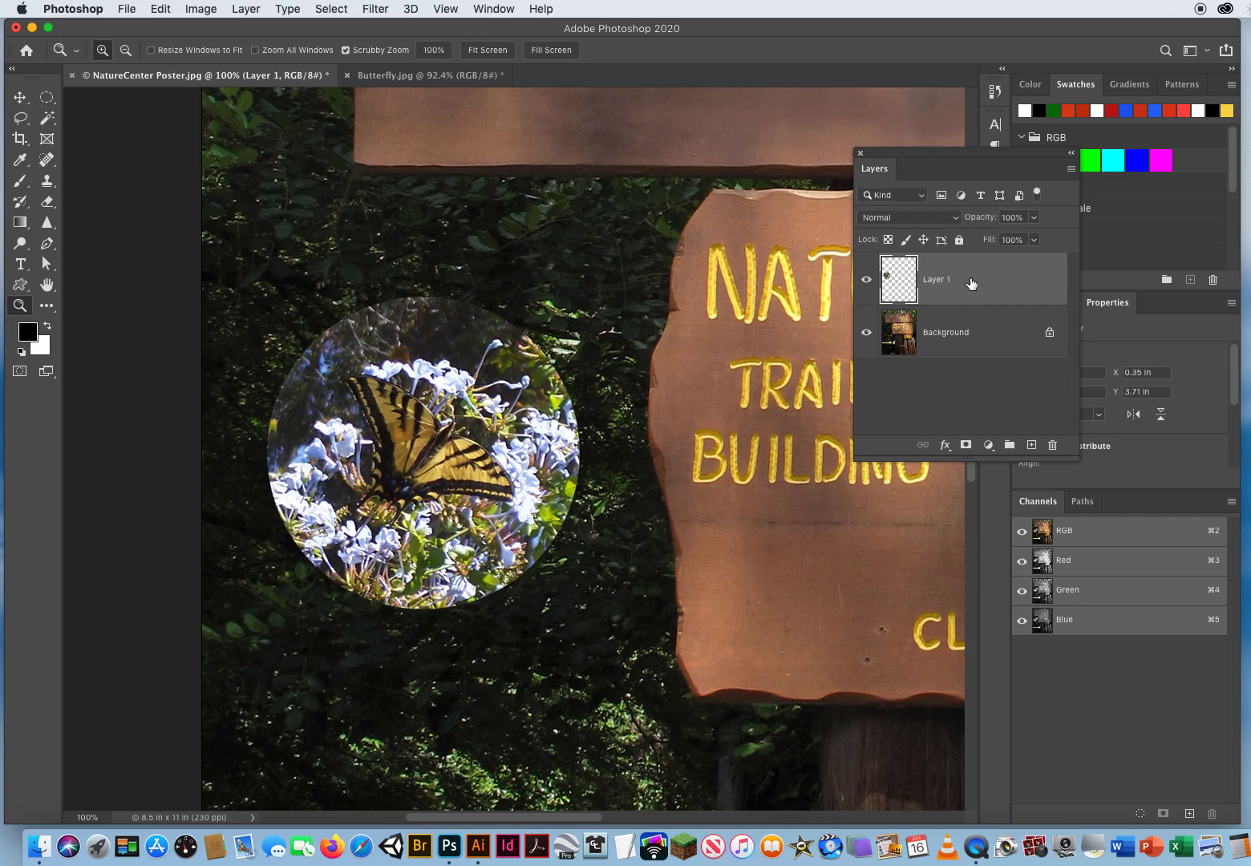
- Delete the butterfly Layer 1, zoom the poster out, and switch to Butterfly.jpg
left_click_drag(971, 283, 1050, 445)
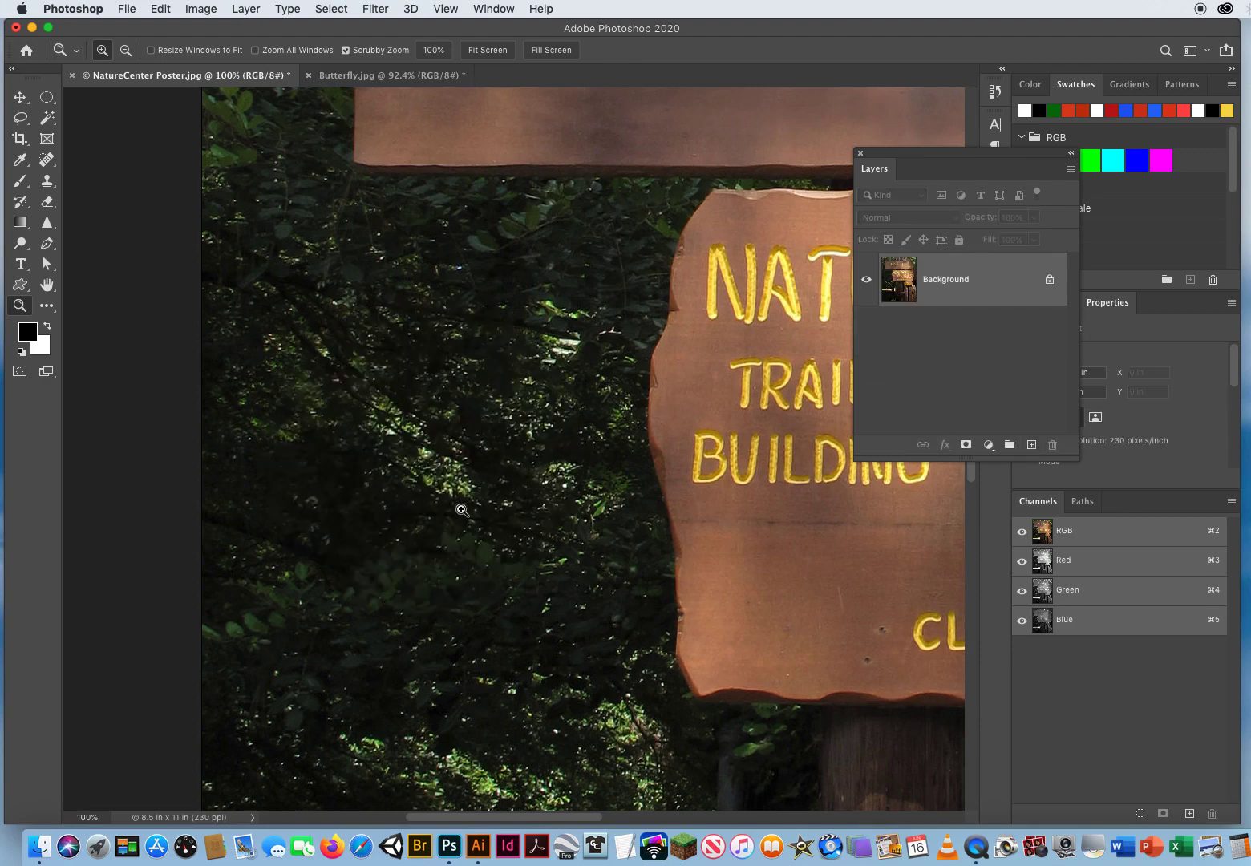
left_click(529, 530, "alt")
left_click(545, 513, "alt")
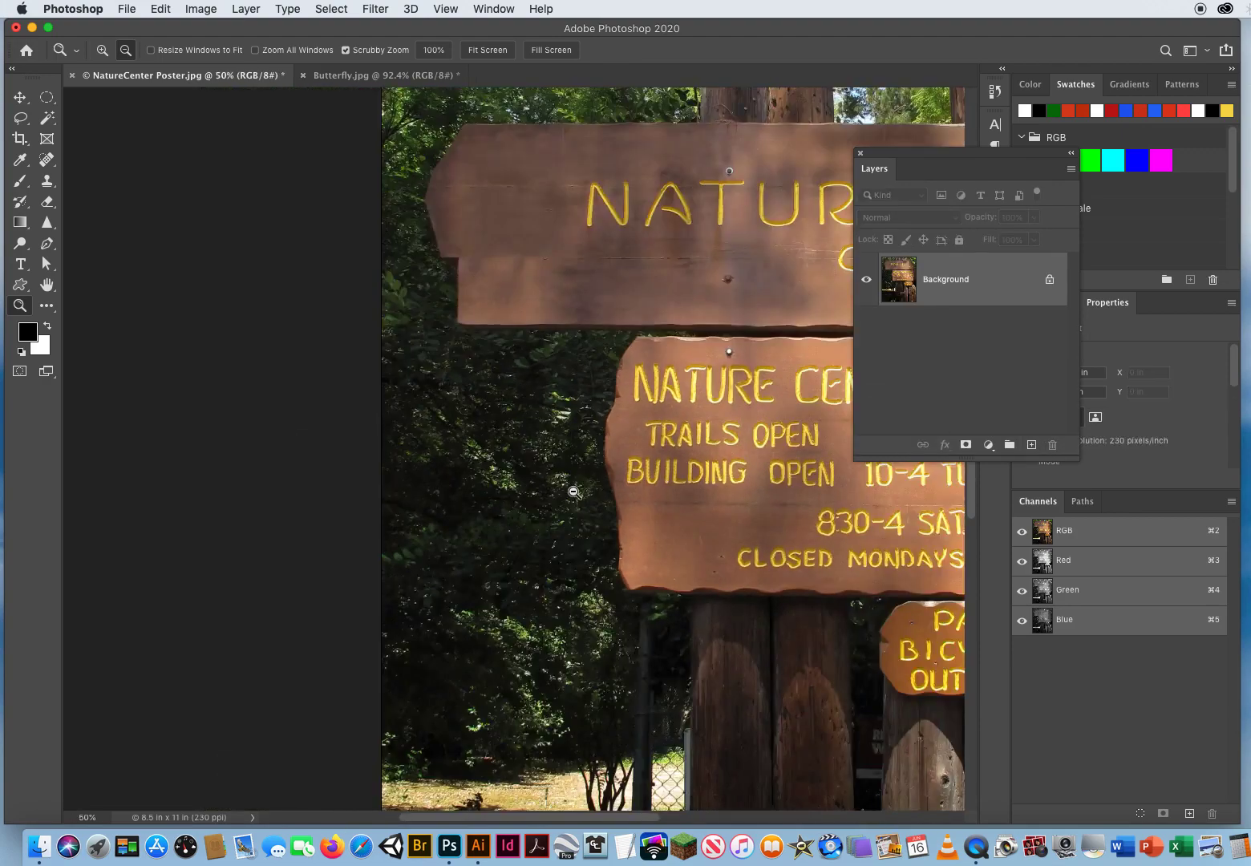
left_click(574, 492, "alt")
left_click(344, 77)
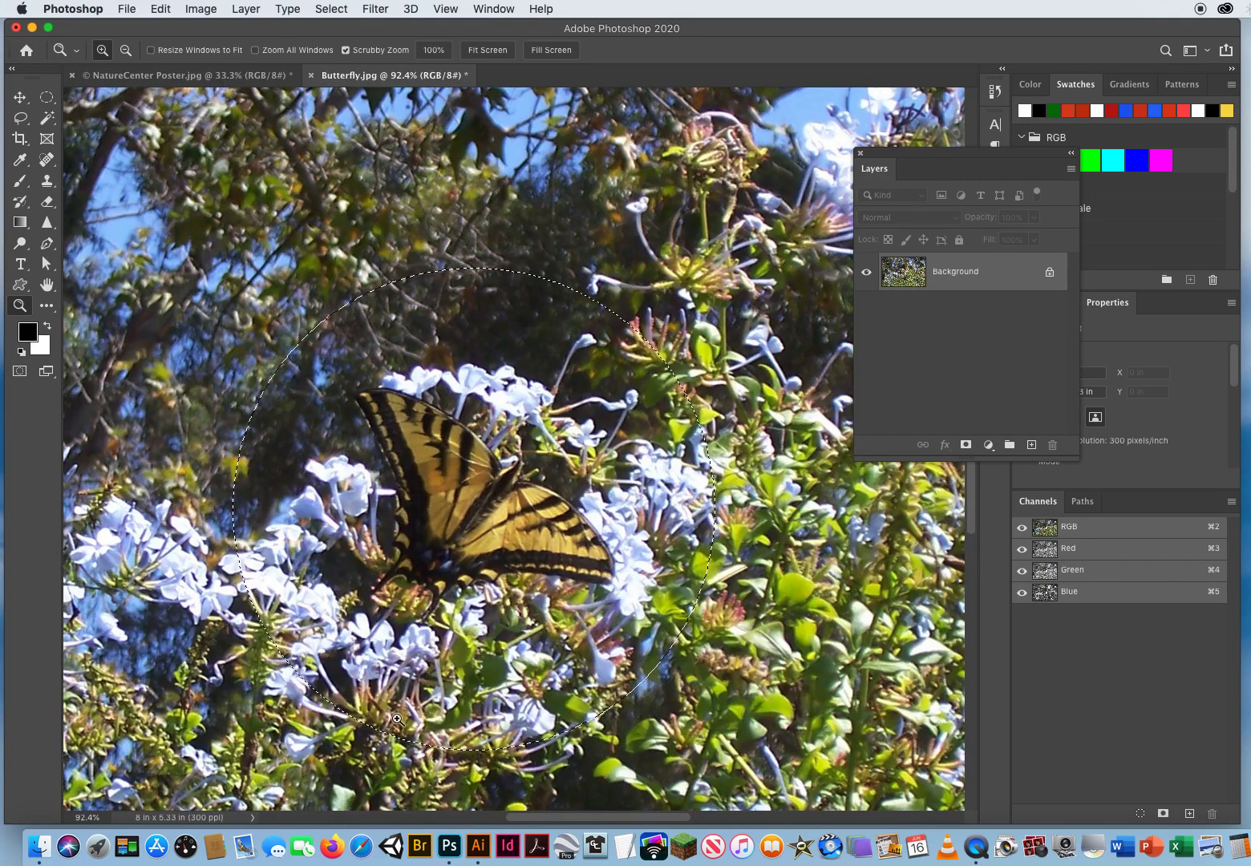
- Deselect the circle around the butterfly in Butterfly.jpg
scroll(440, 570, "down", 5)
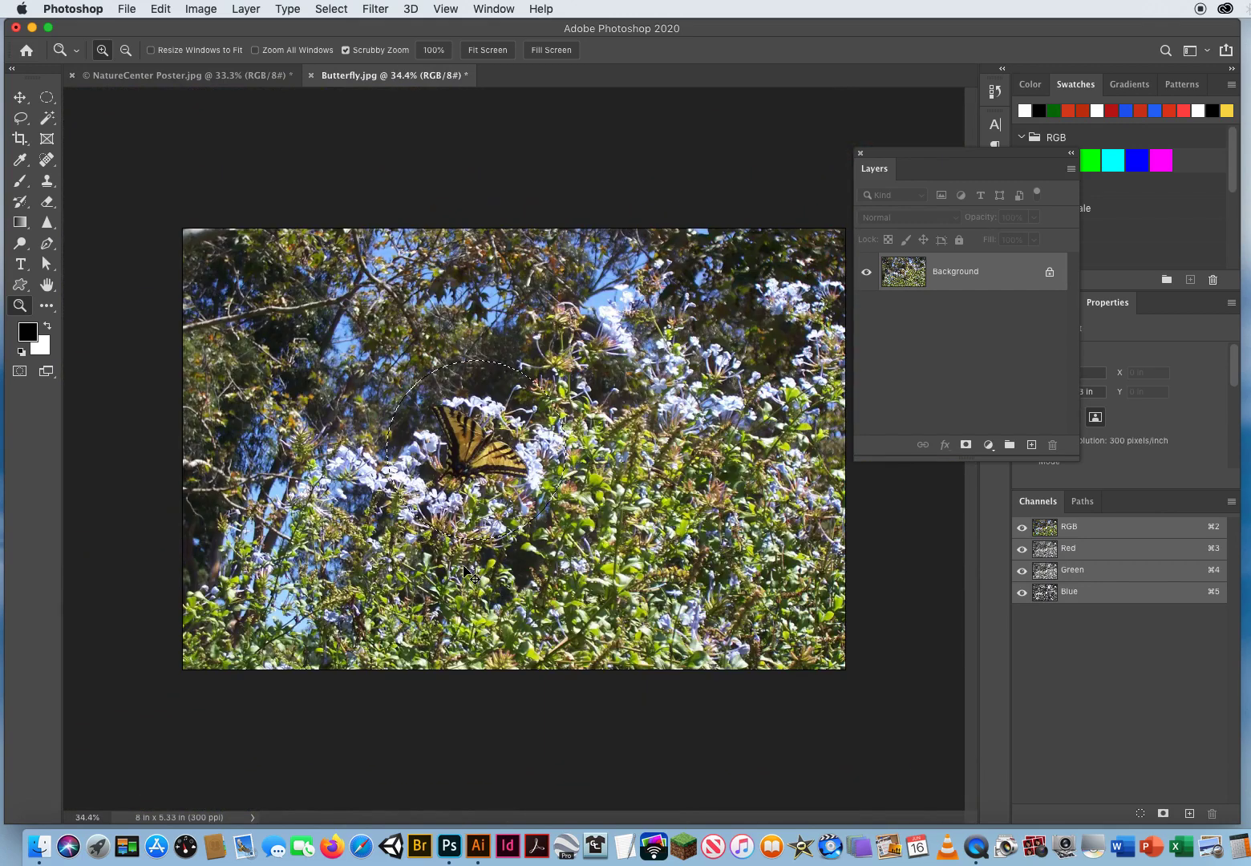
key("super+d")
left_click(19, 97)
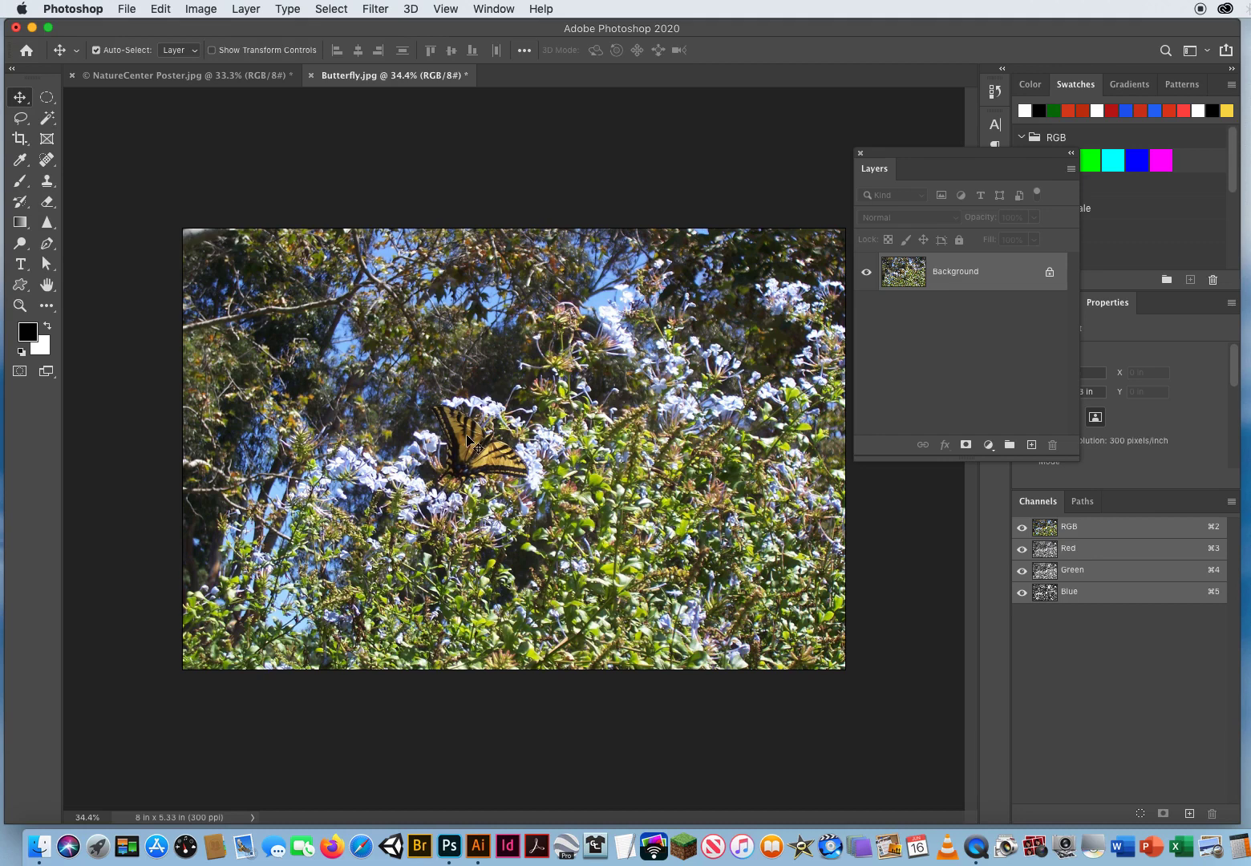
- Switch back to the NatureCenter Poster document and adjust the zoom
left_click(261, 76)
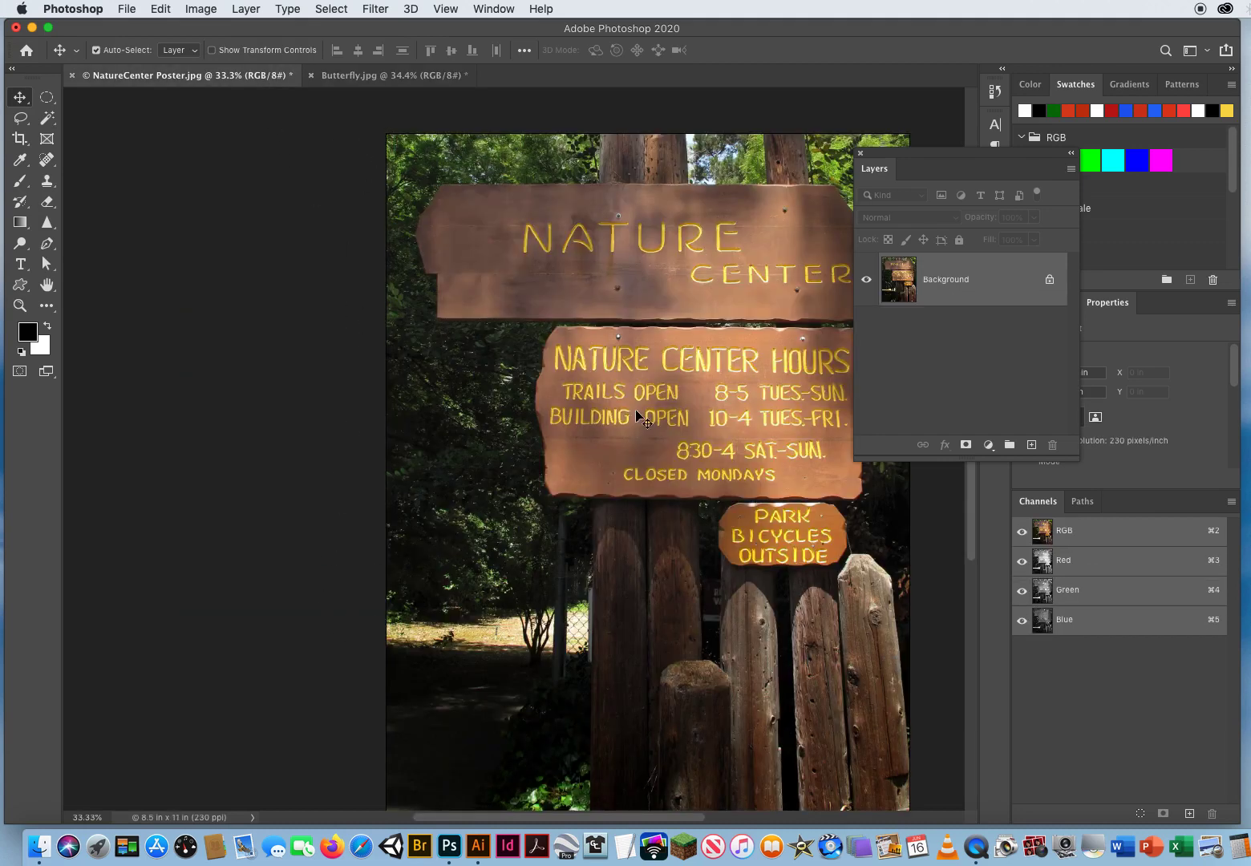
left_click(20, 305)
scroll(571, 501, "down", 3)
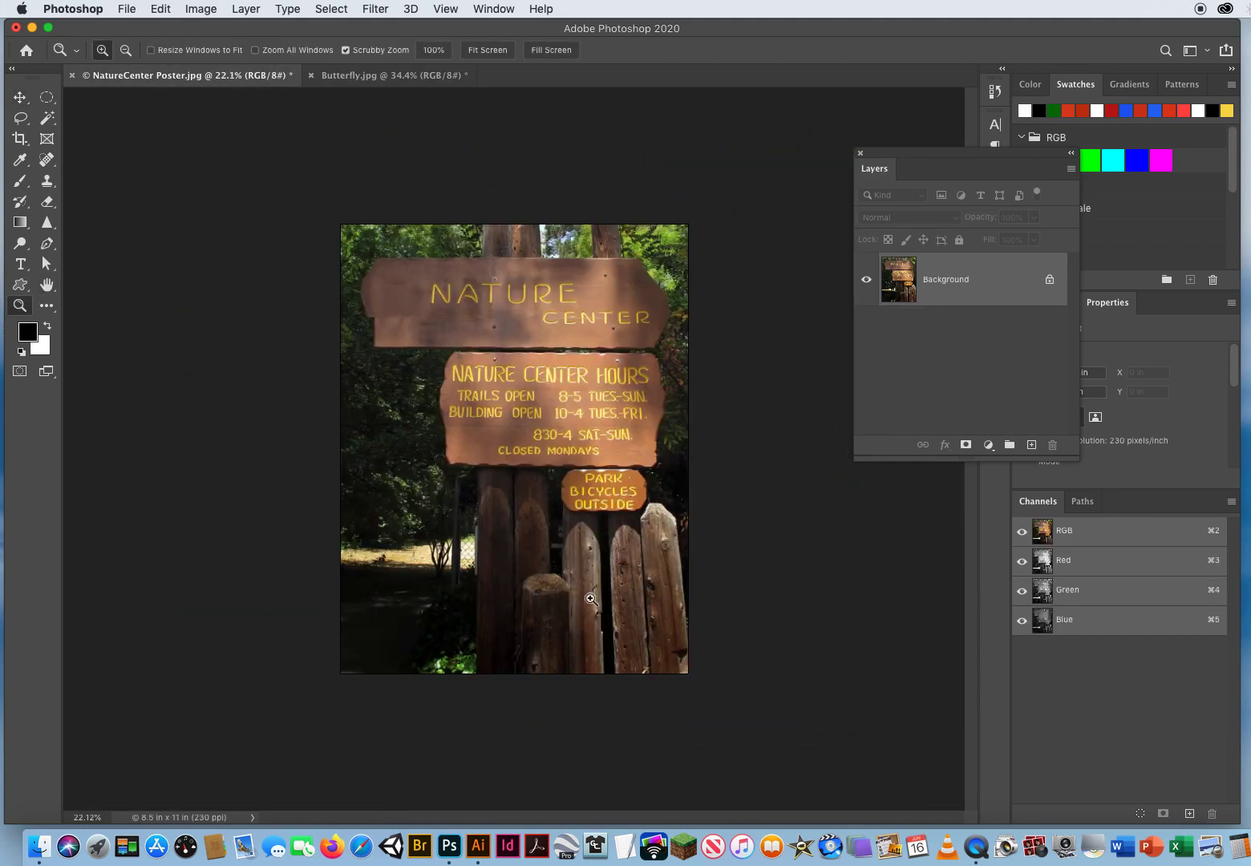
scroll(565, 514, "up", 2)
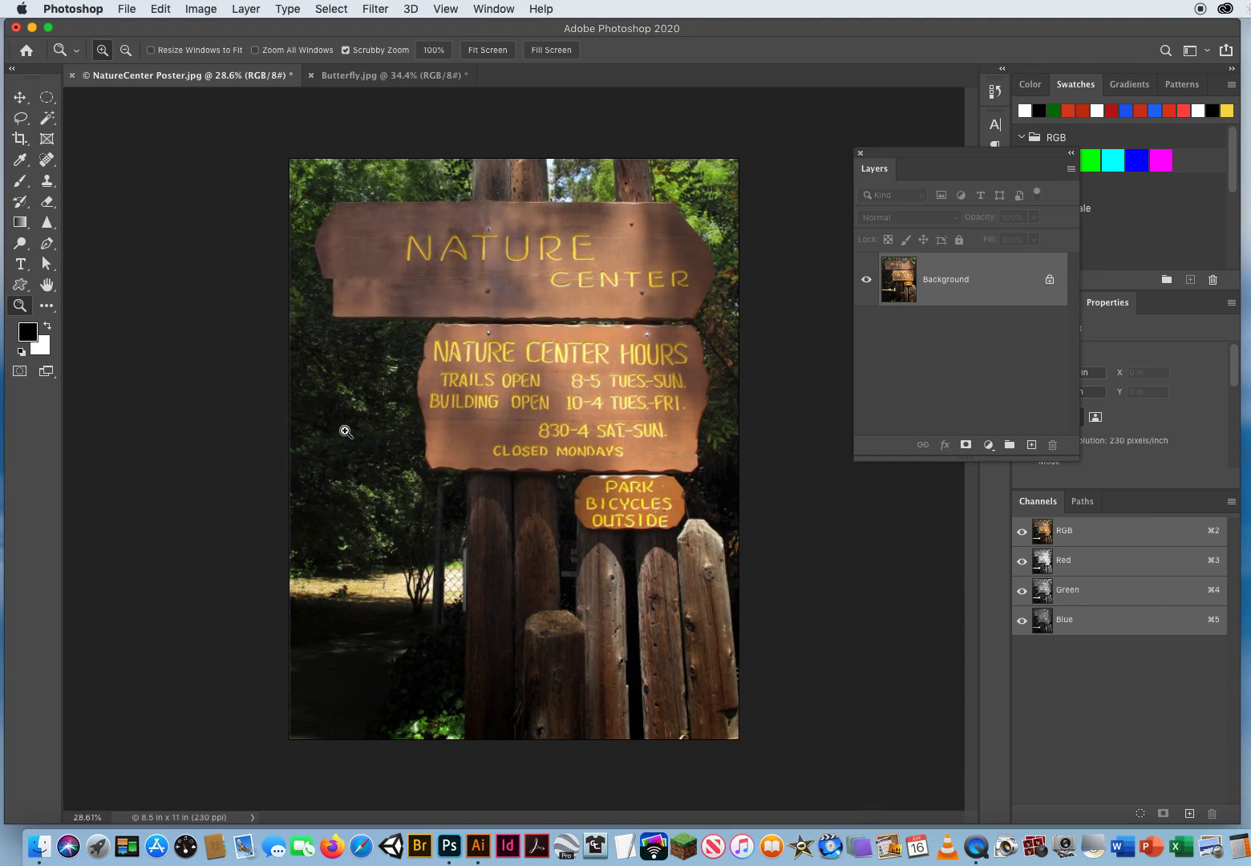
- Rearrange the Layers panel beside the poster and collapse the side panels
left_click_drag(905, 154, 813, 126)
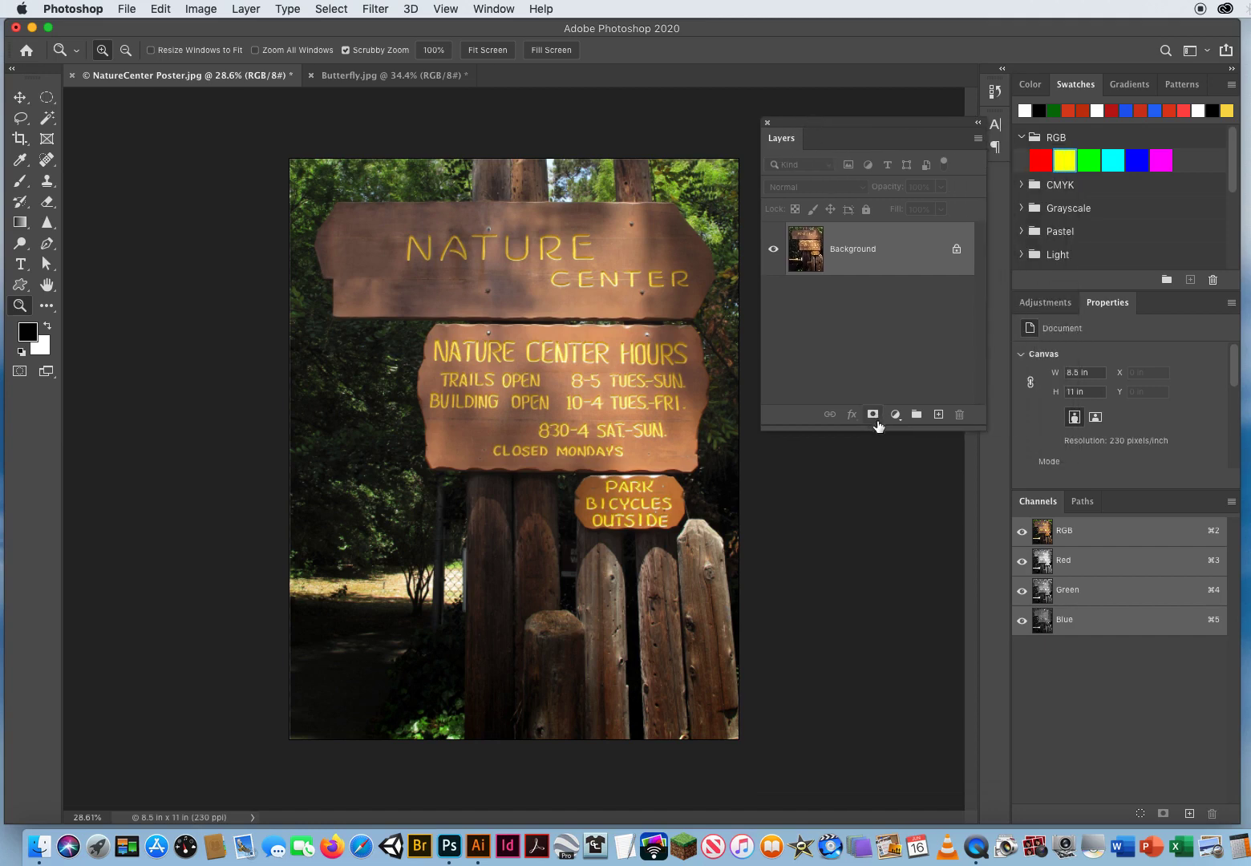
left_click_drag(874, 427, 865, 662)
left_click_drag(824, 123, 807, 103)
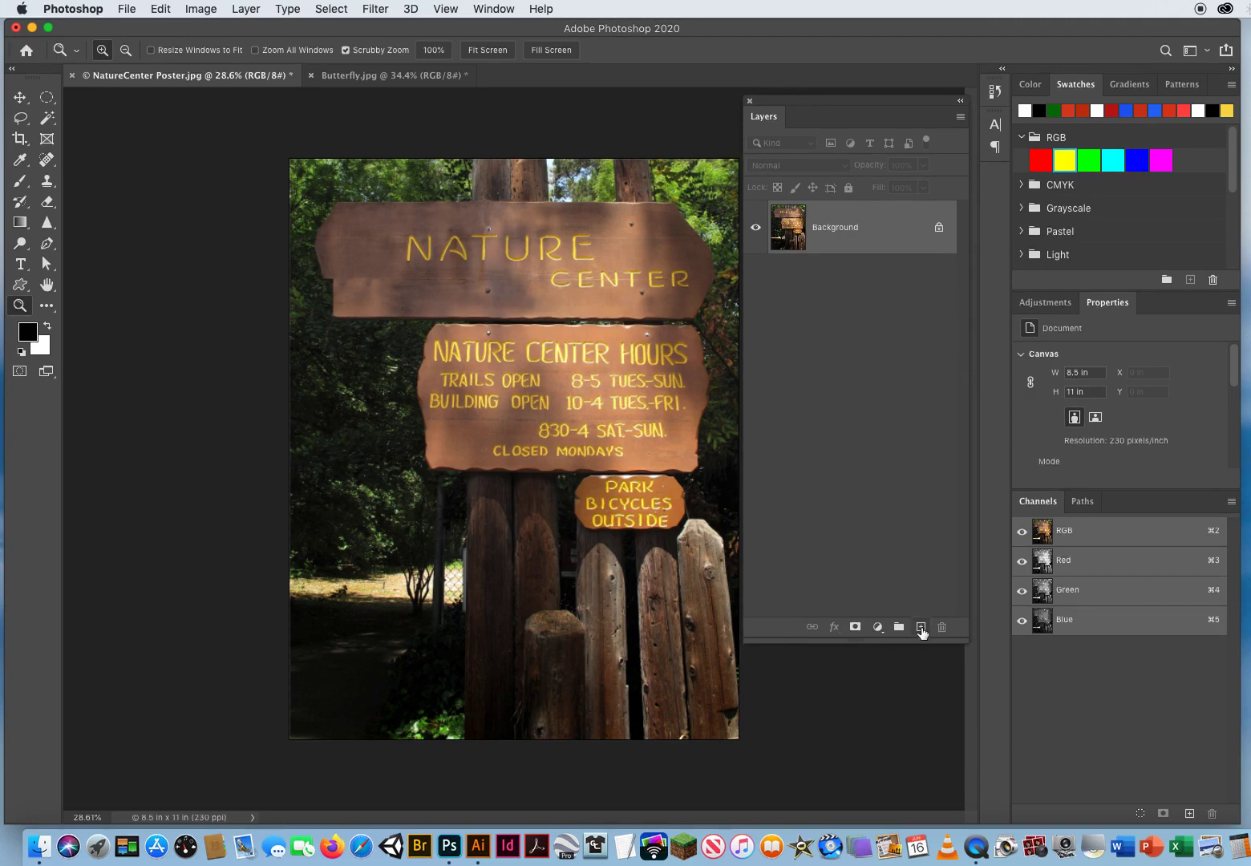
left_click(1230, 70)
left_click_drag(834, 108, 911, 118)
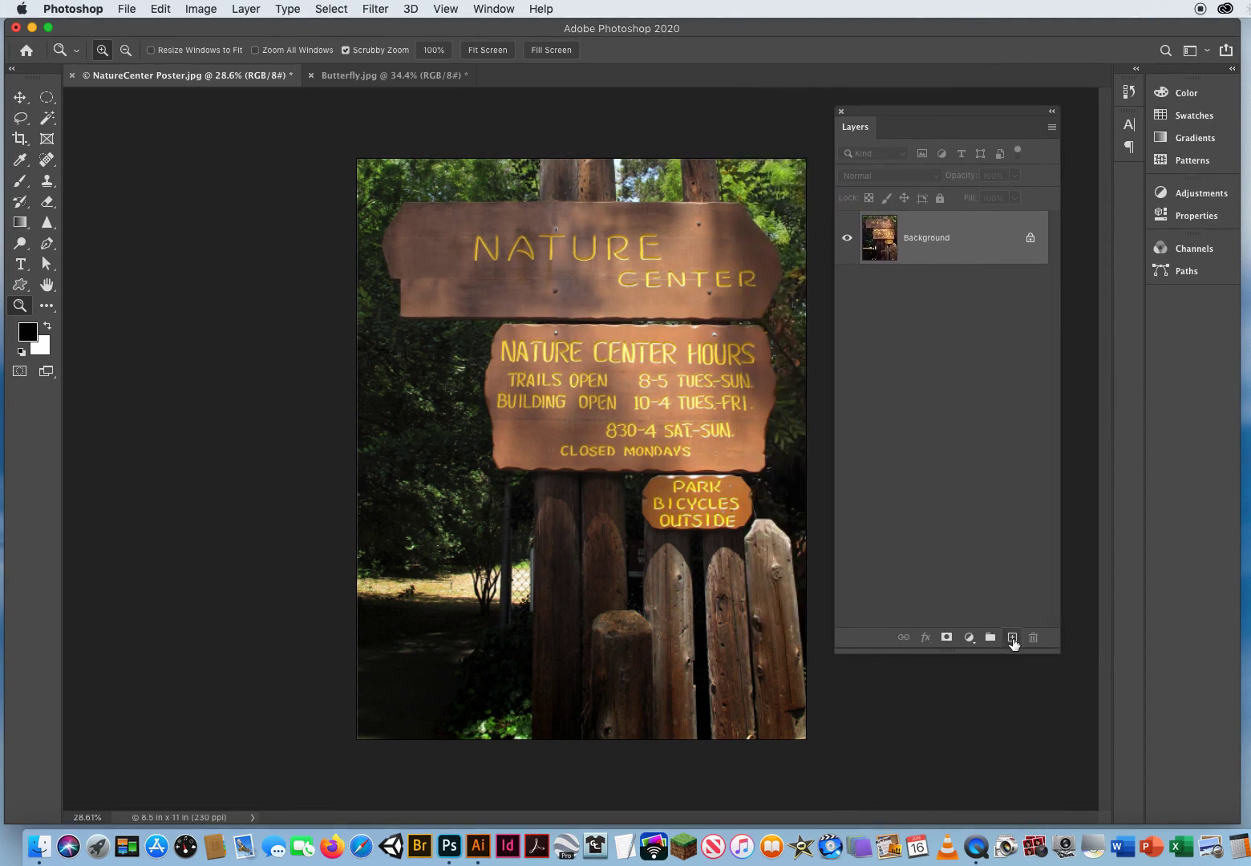
- Create a new layer and name it Photo 1
left_click(1012, 638)
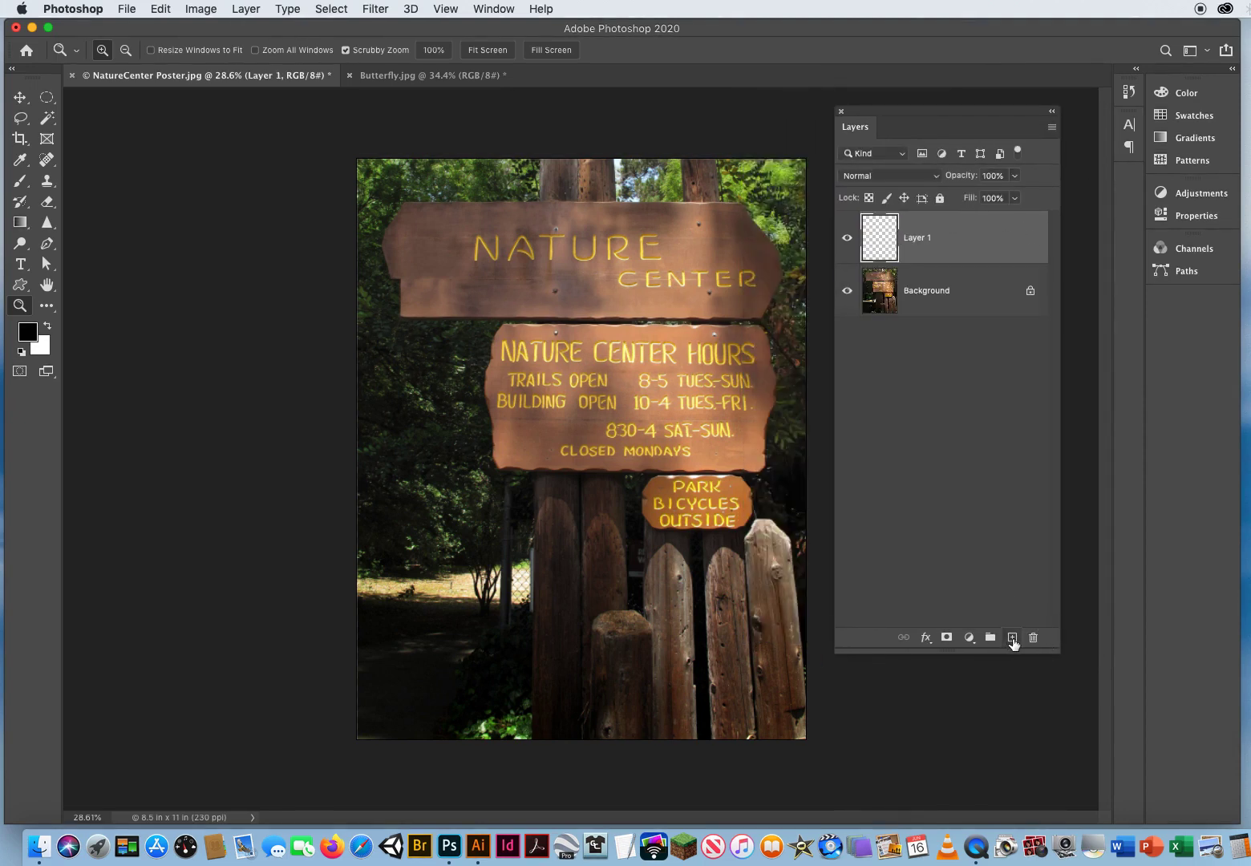
double_click(917, 238)
type("Photo 1")
key("Return")
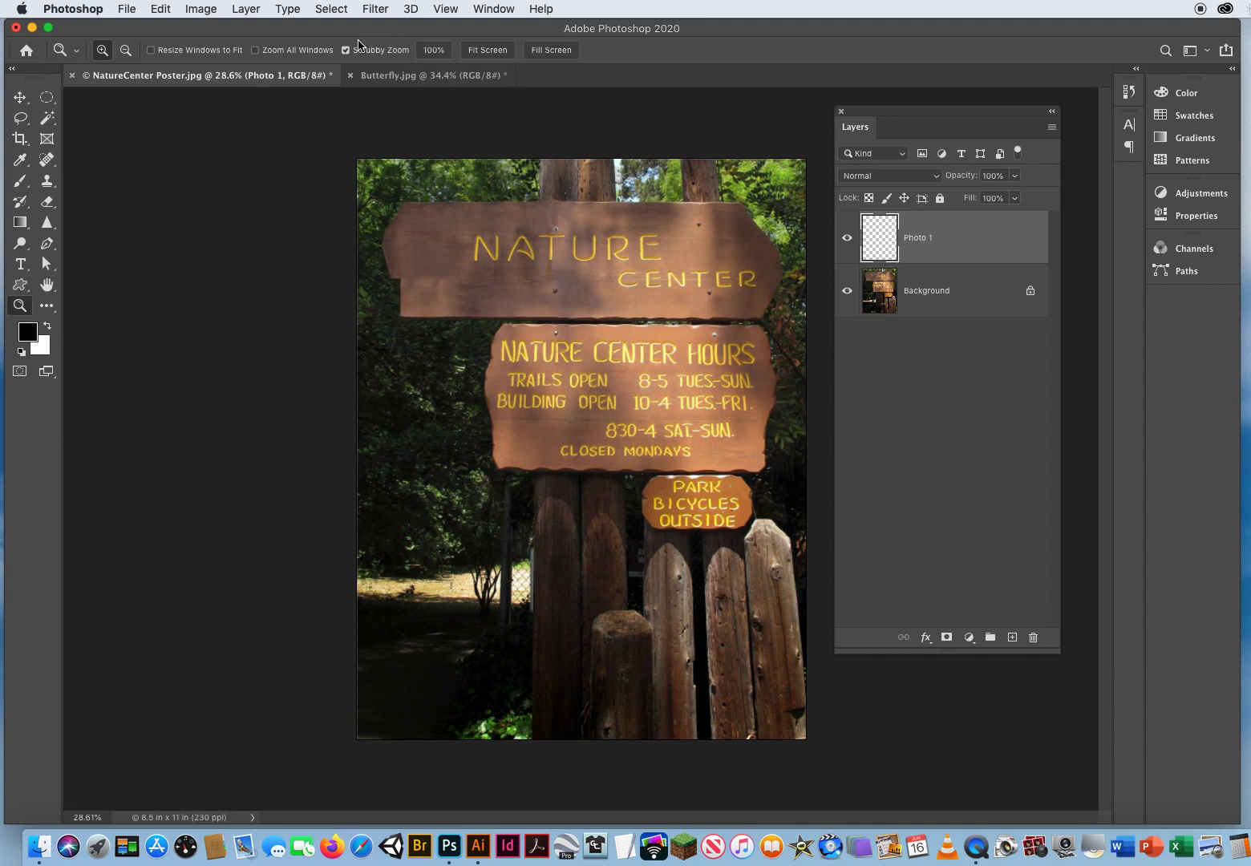
- Make a small white circle left of the hours sign on Photo 1, then select Background
left_click(47, 98)
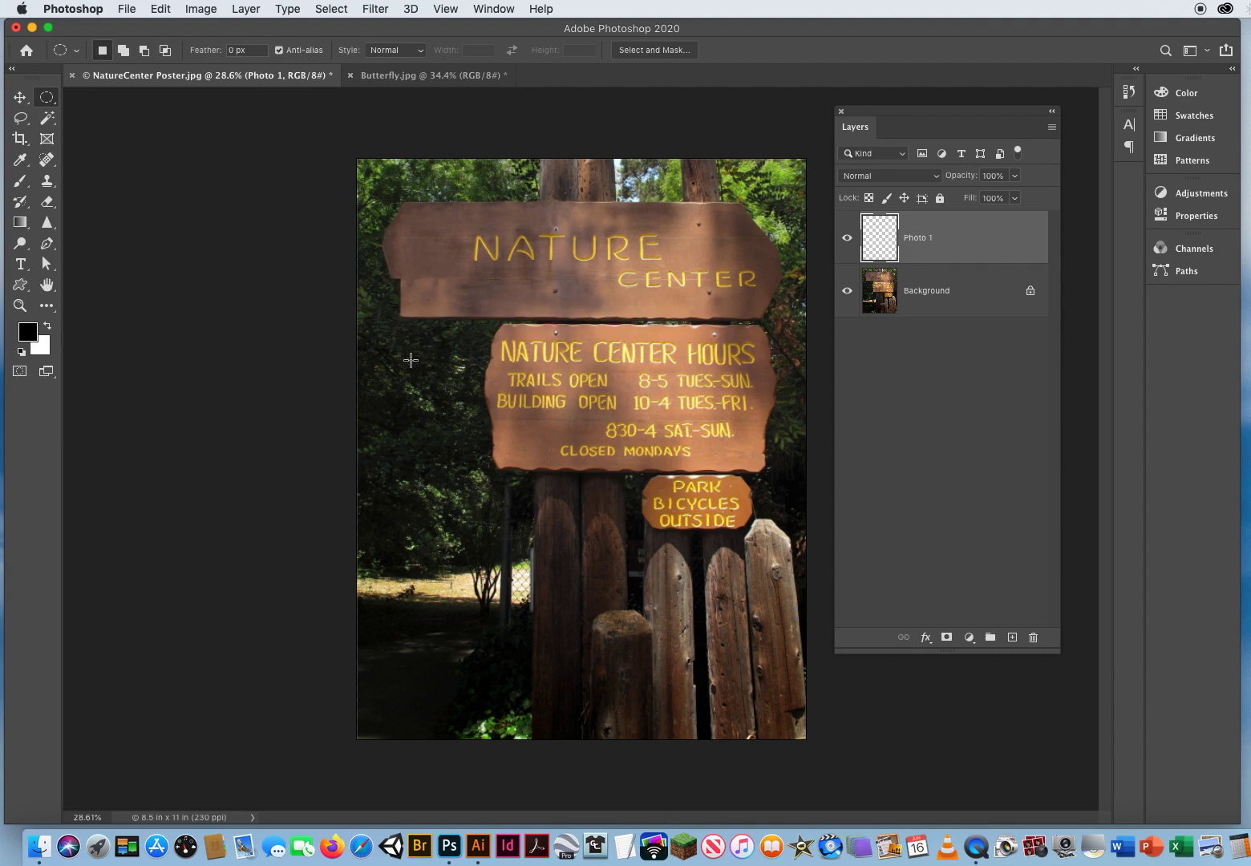
left_click_drag(372, 346, 424, 402)
key("x")
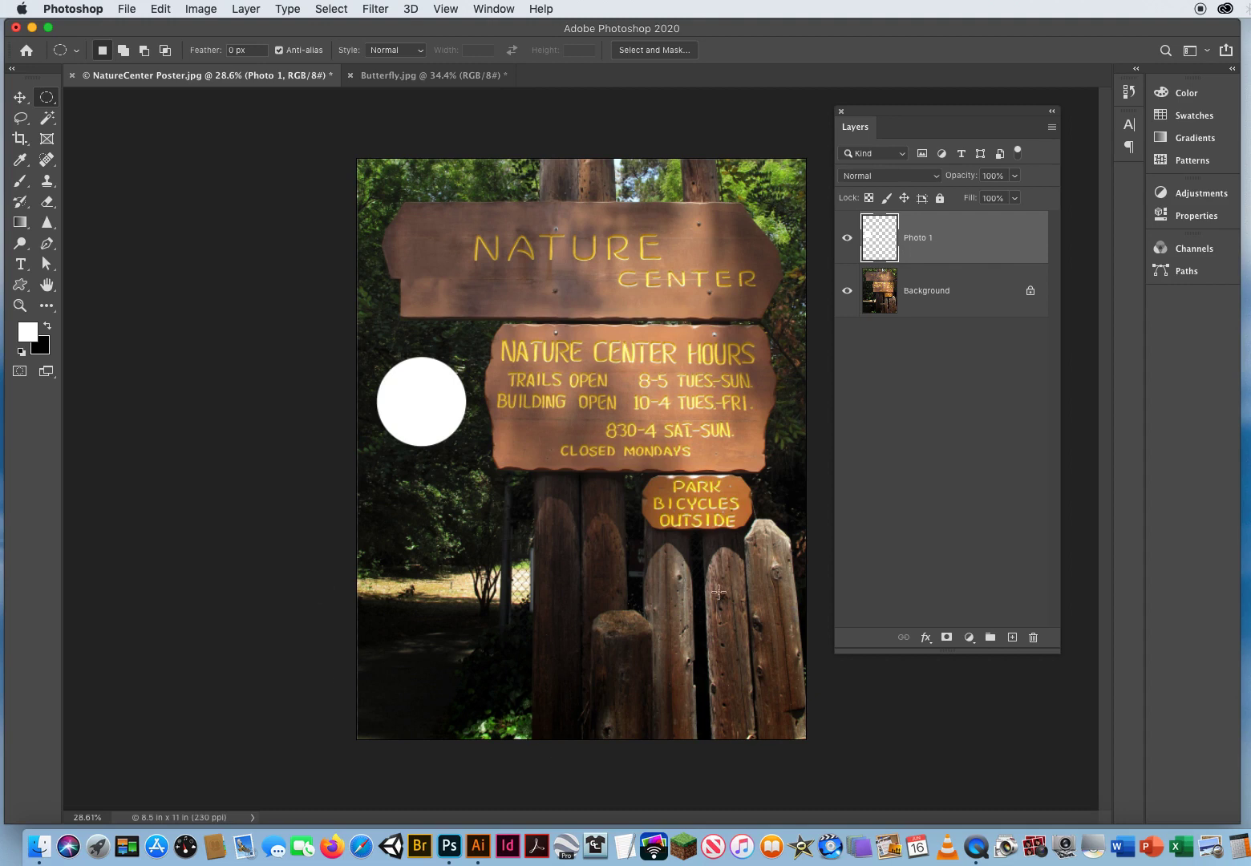
left_click(956, 300)
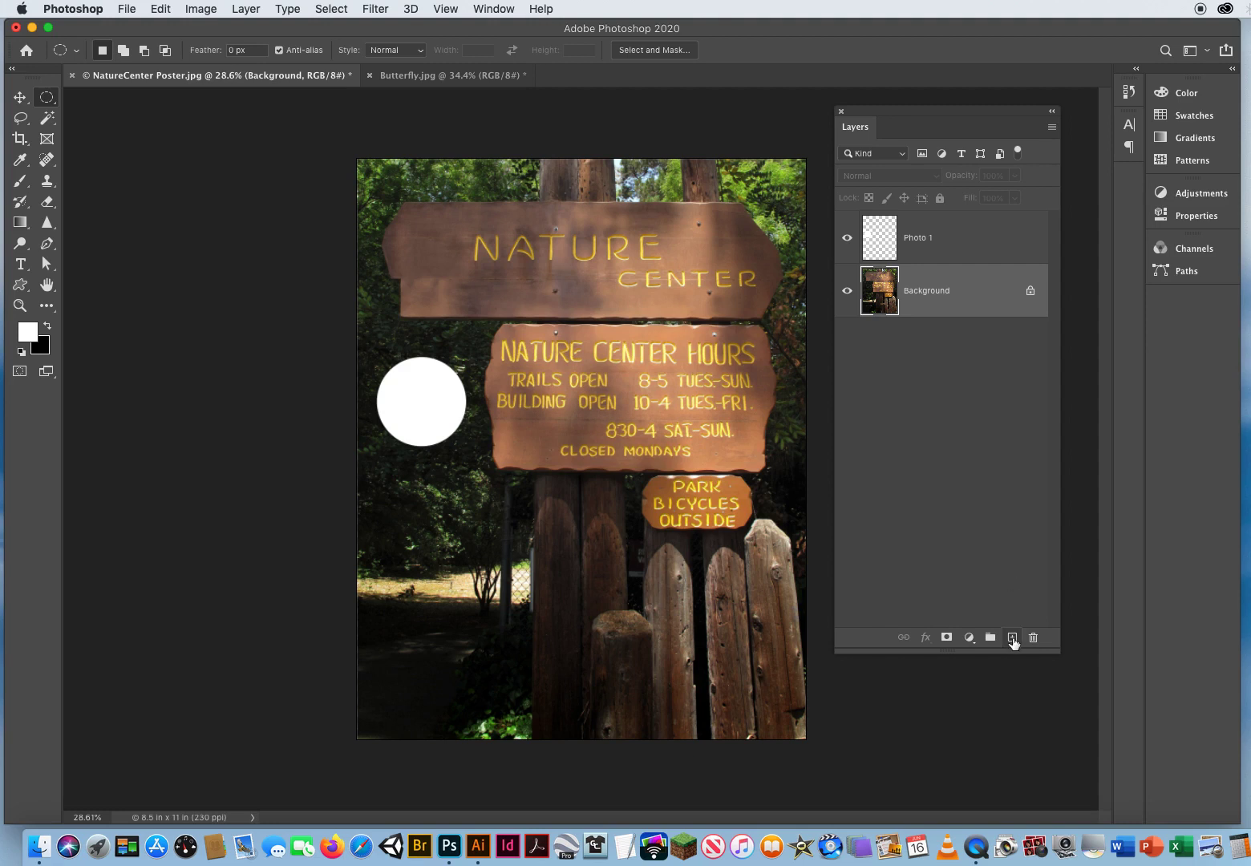
- Create a new layer above Background and name it Photo 2
left_click(1012, 637)
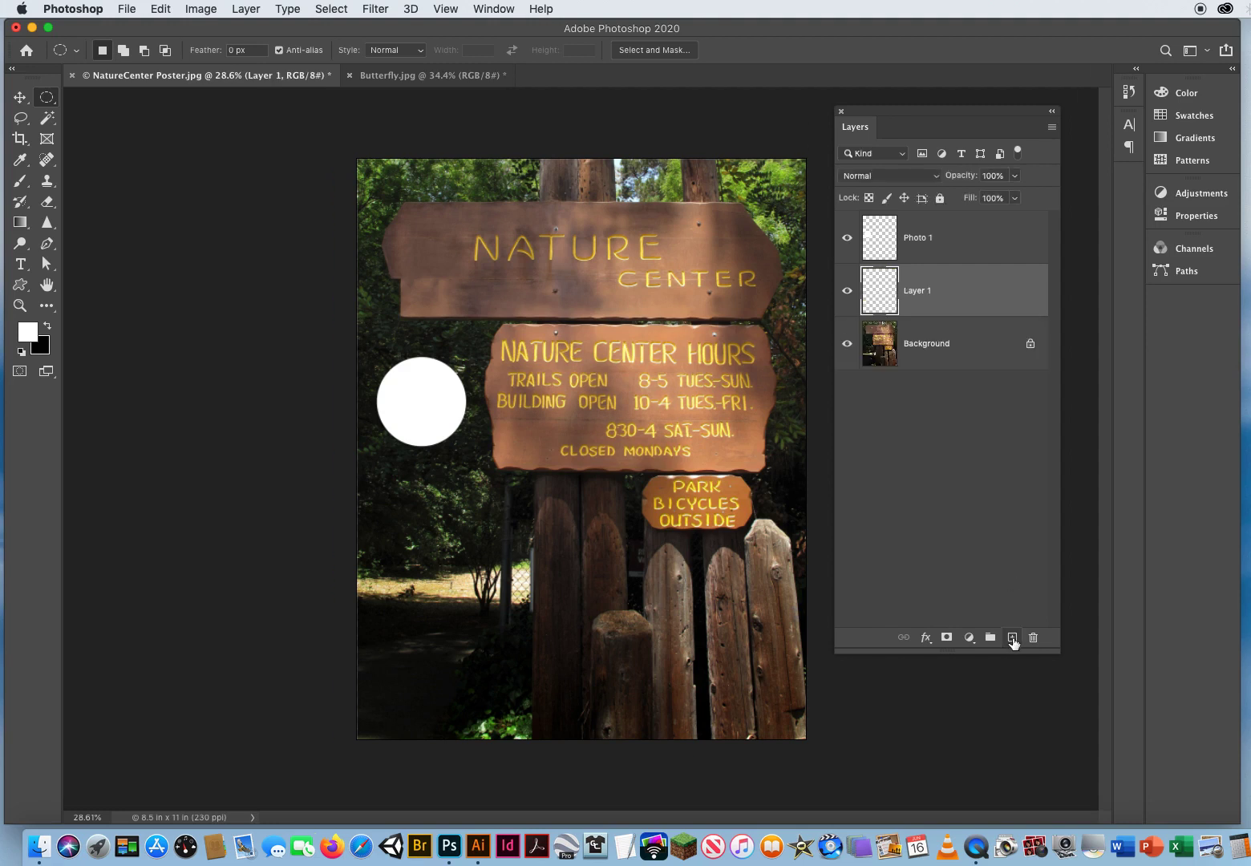
double_click(919, 290)
type("P")
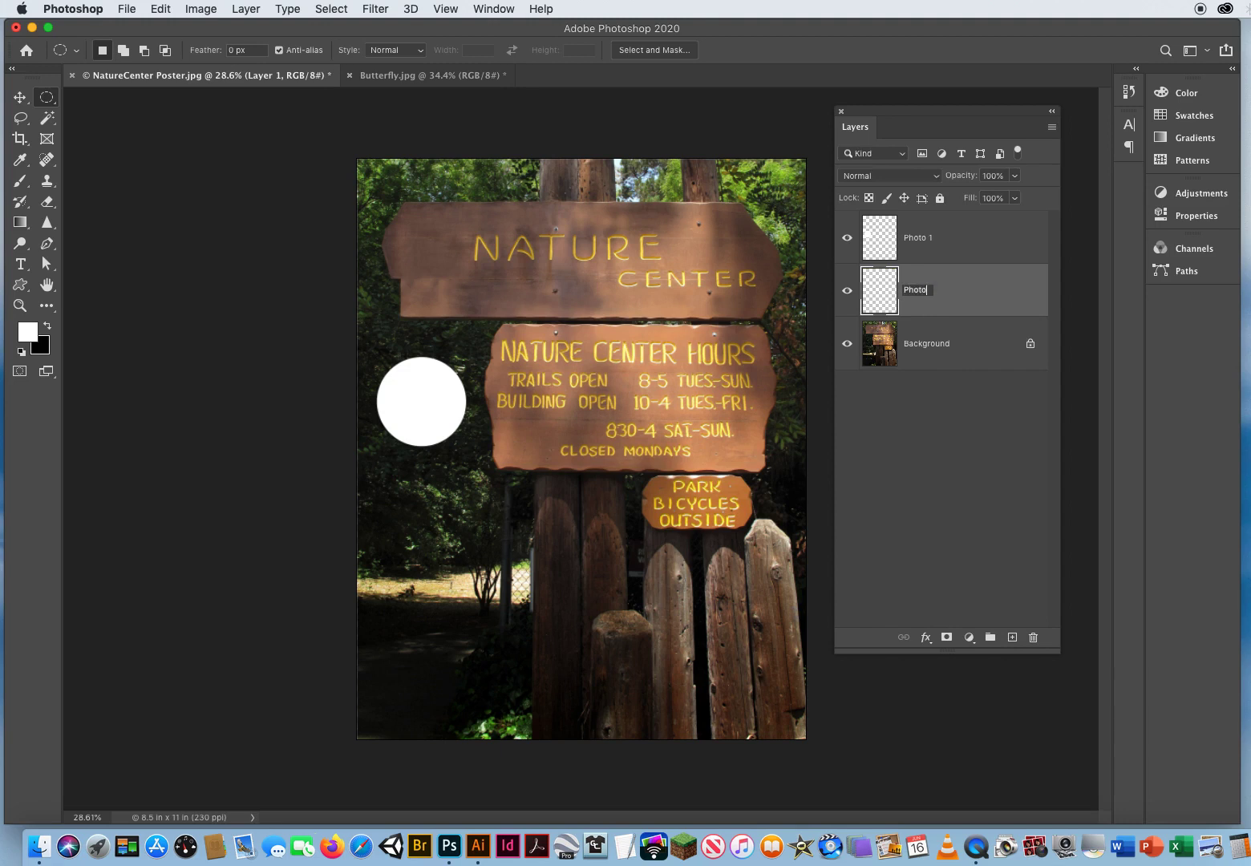
type("hoto 2")
key("Return")
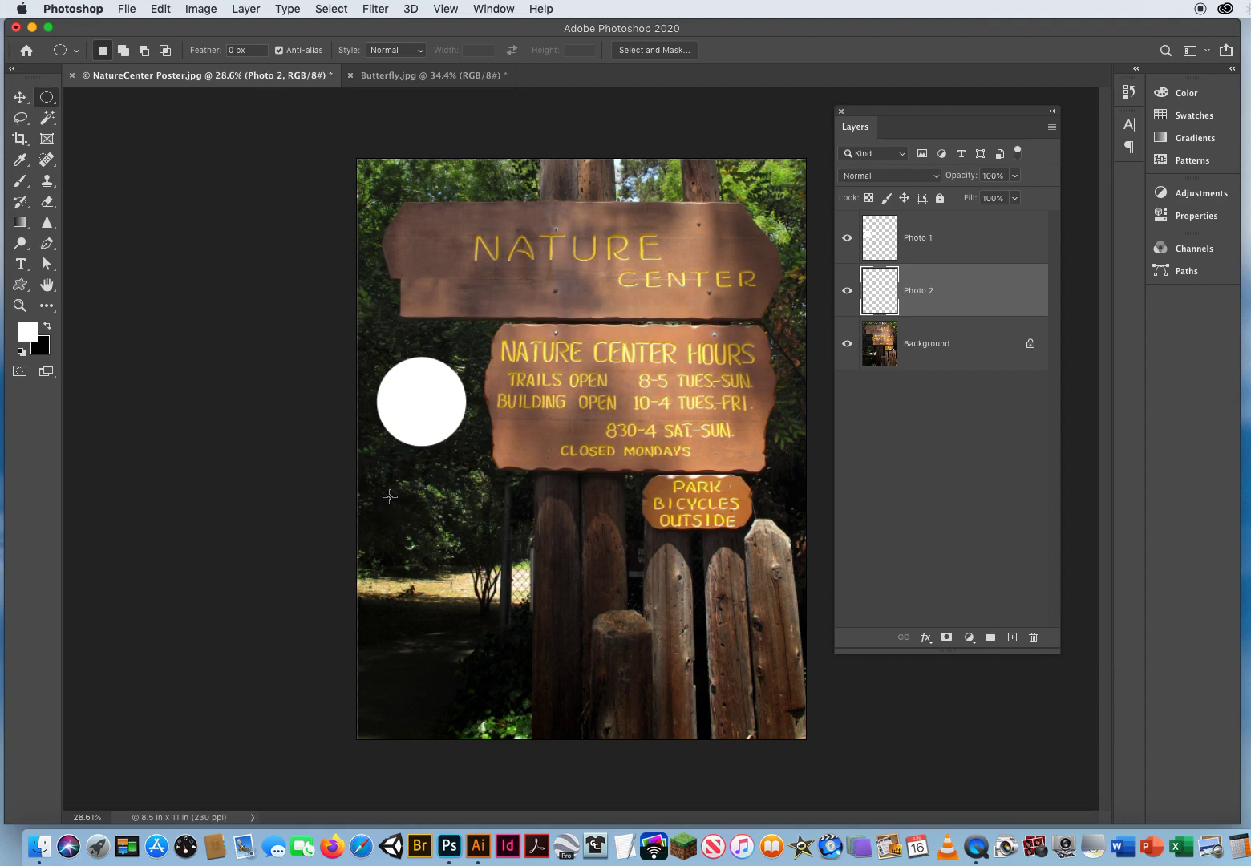
- Select a large circle at the poster's lower left, fill it with white, and deselect
left_click_drag(388, 495, 680, 703)
left_click_drag(477, 597, 494, 605)
key("alt+BackSpace")
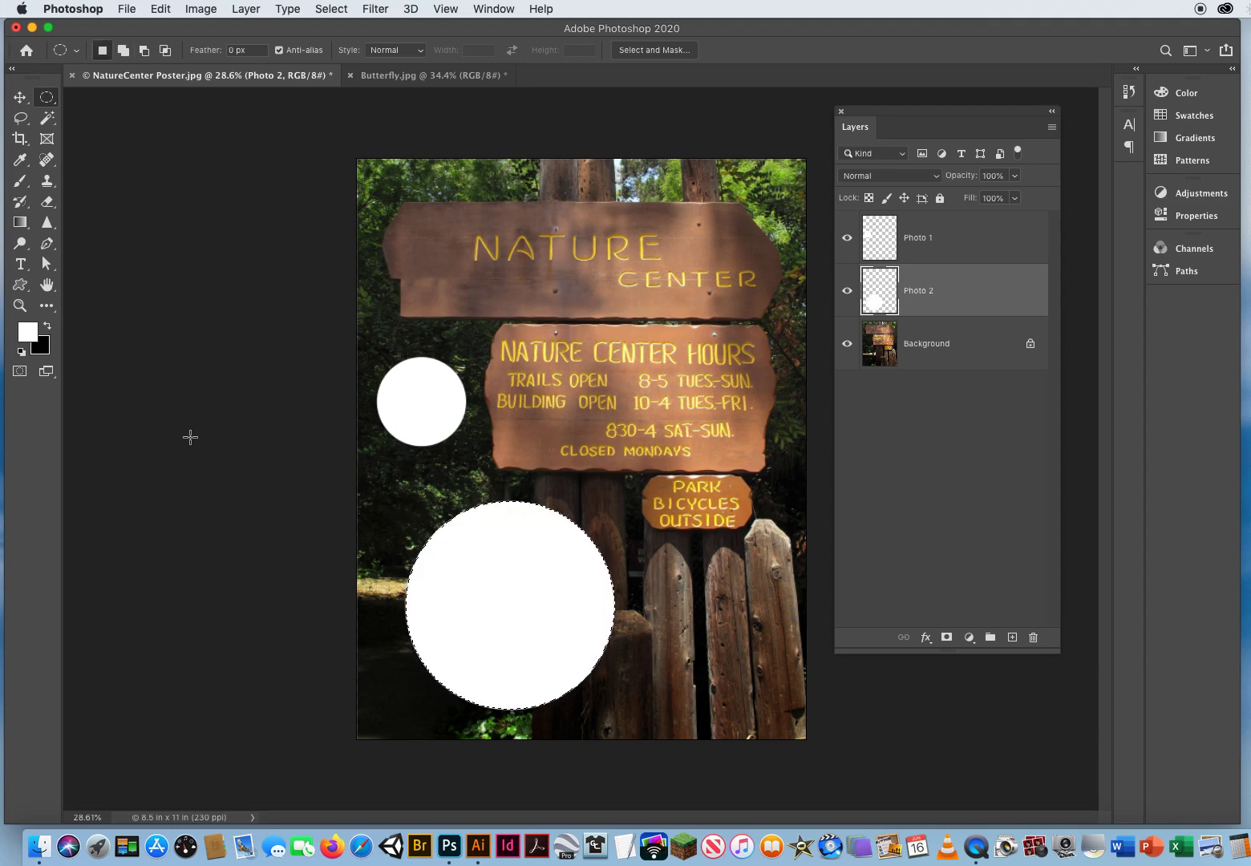
key("super+d")
- Add a new layer named 'Photo 3' directly above the Background layer
left_click(946, 350)
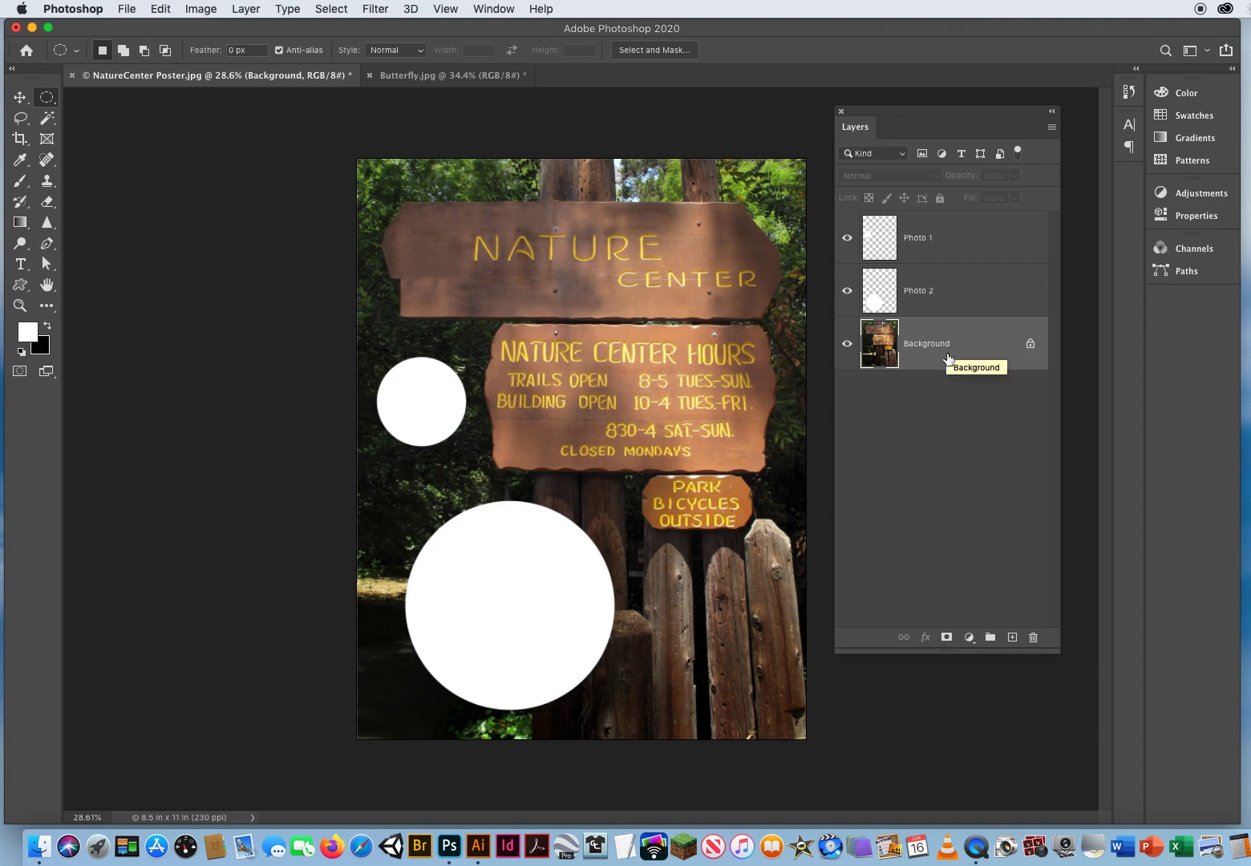
left_click(1013, 639)
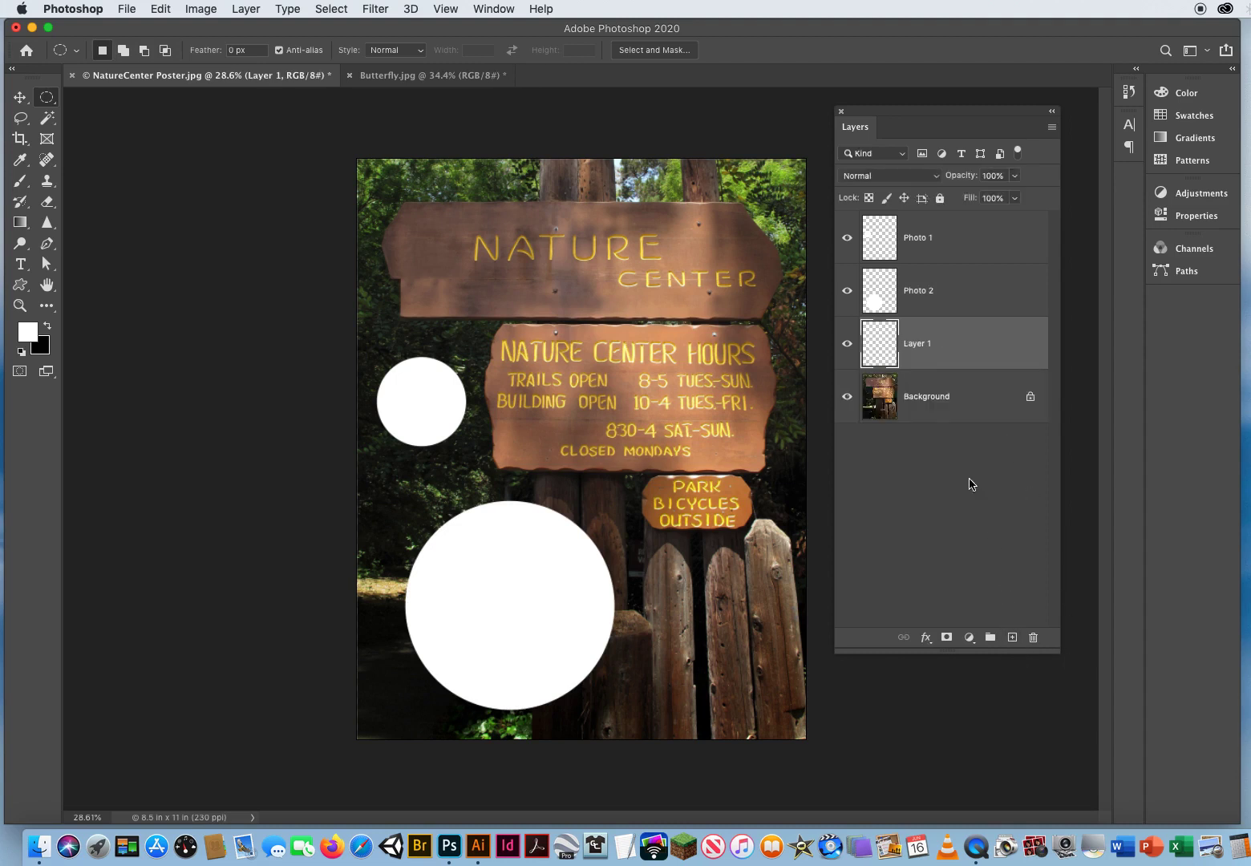
double_click(919, 343)
type("Photo 3")
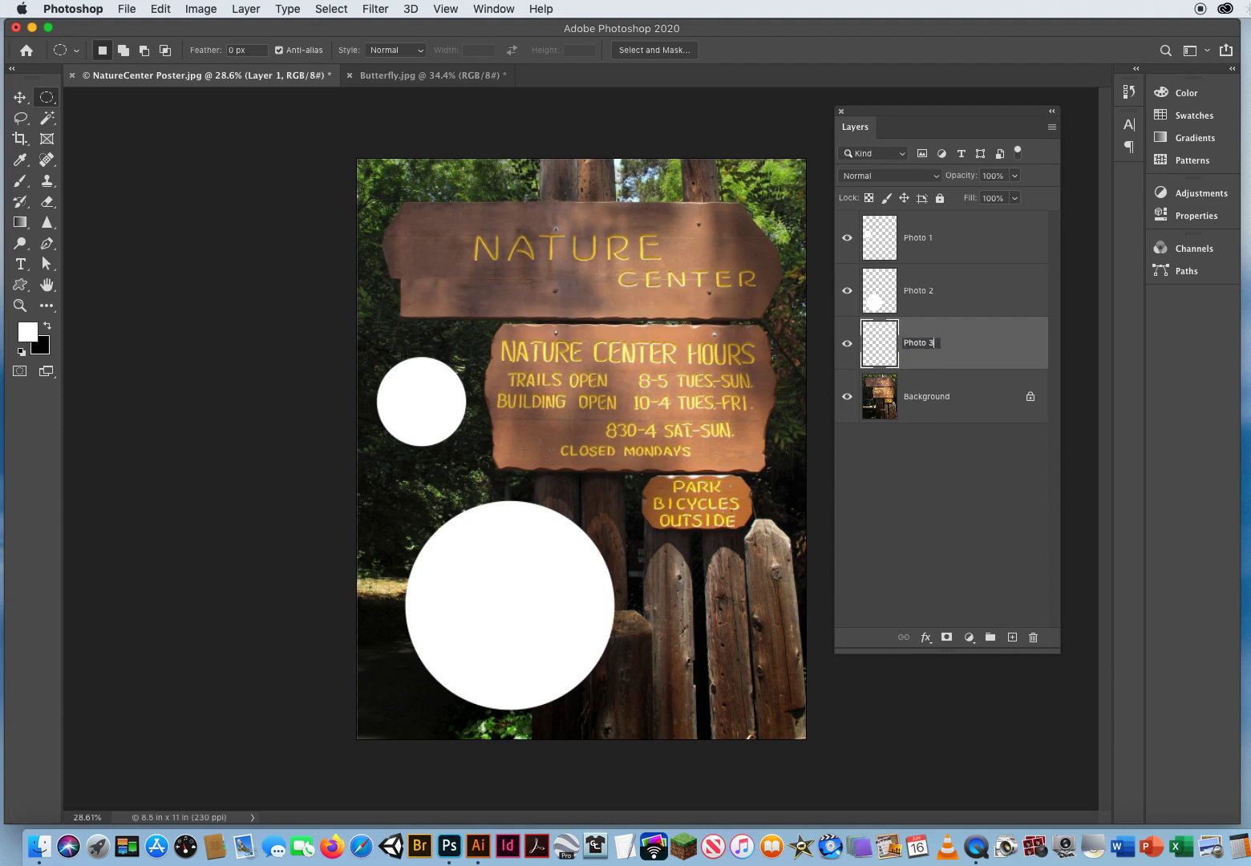
key("Return")
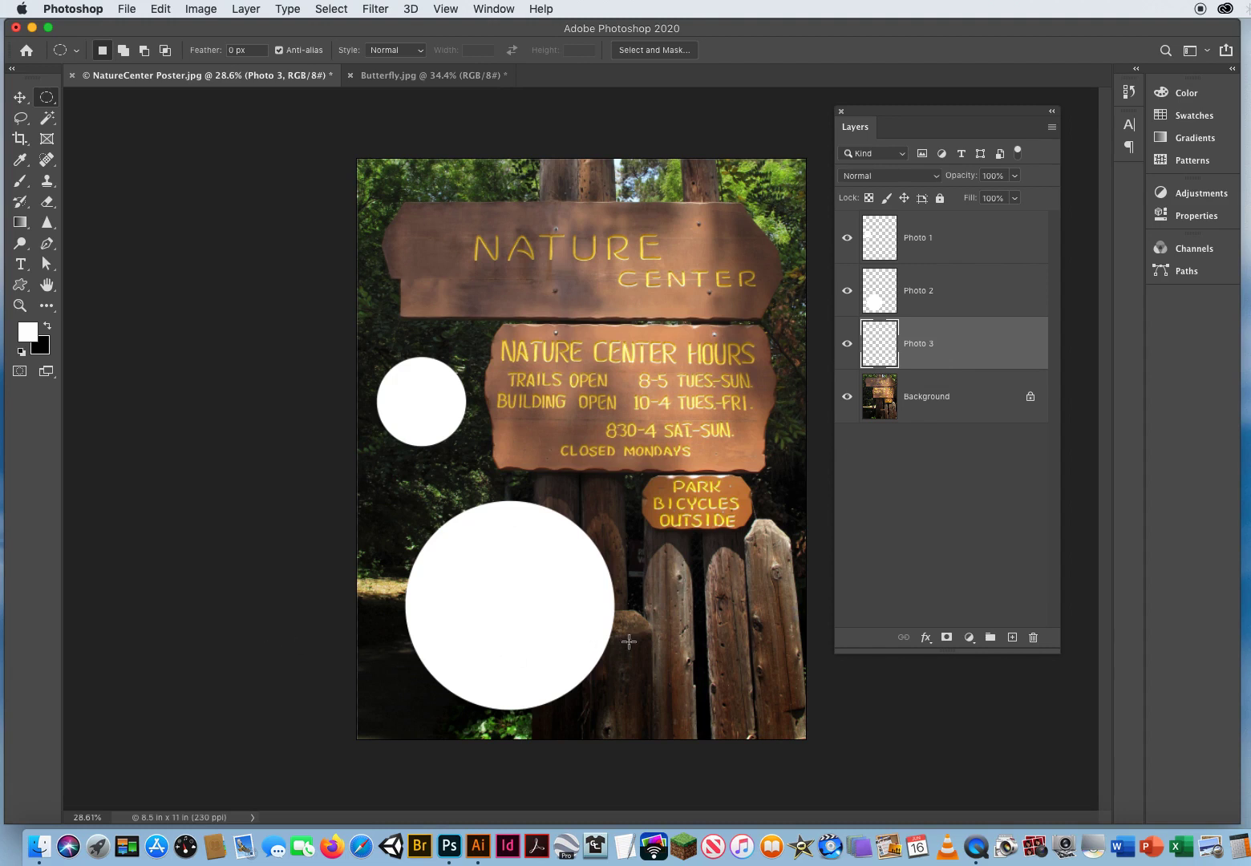
- Draw a circular selection over the lower-right fence posts and fill it with white
left_click_drag(642, 559, 812, 688)
left_click_drag(714, 635, 716, 635)
key("alt+BackSpace")
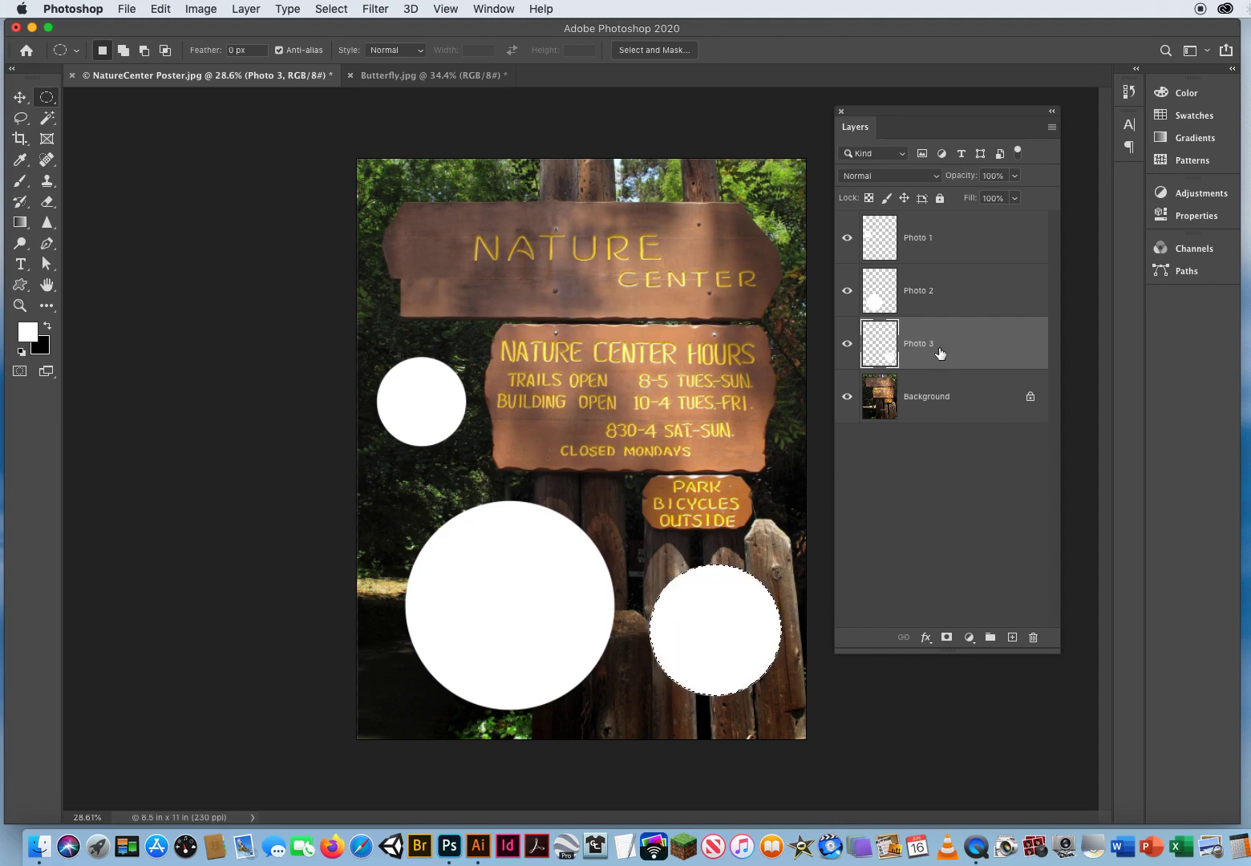
key("super+d")
- Nudge the large and right-hand white circles slightly into place with the Move tool
left_click(19, 97)
left_click_drag(510, 584, 495, 581)
left_click_drag(680, 622, 669, 635)
left_click_drag(529, 602, 530, 604)
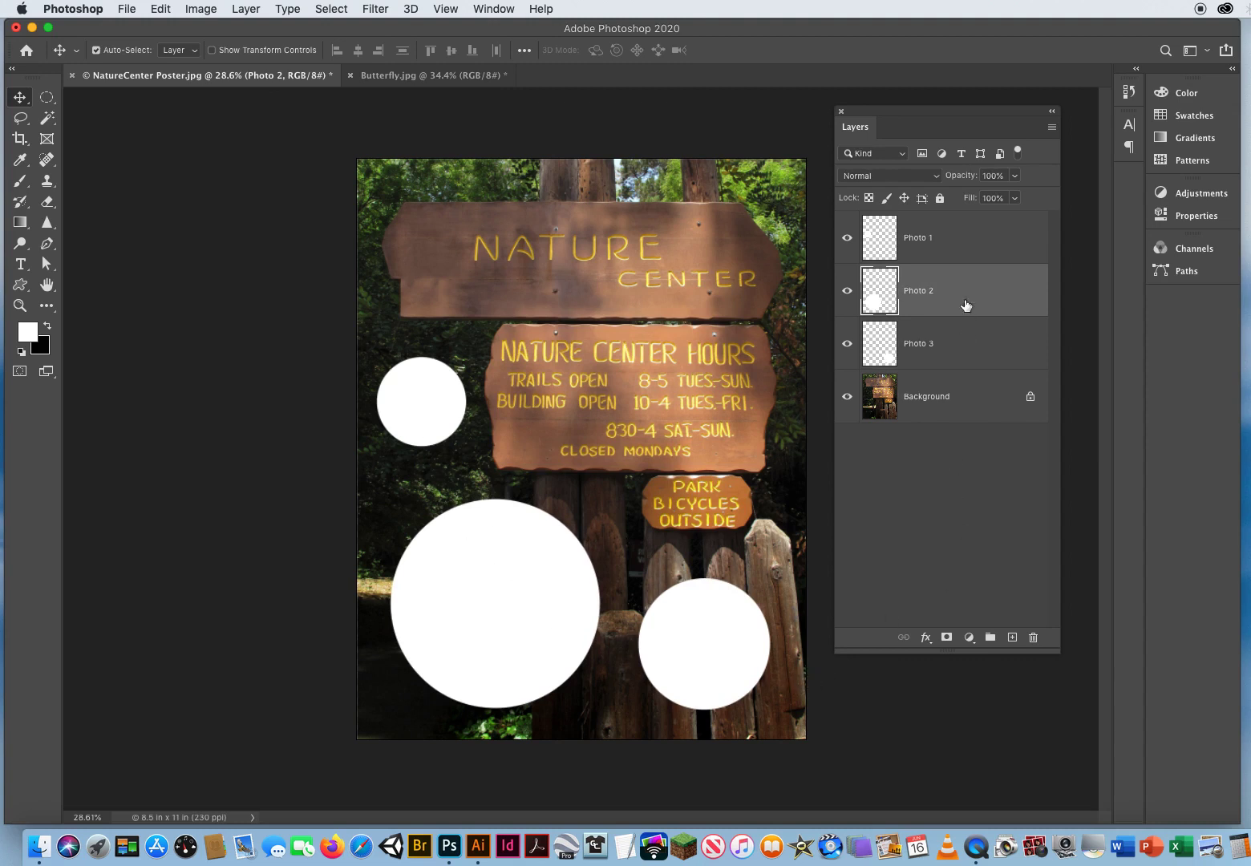
- Toggle Photo 1, Photo 2 and Photo 3 visibility to identify each circle, then bring up Butterfly.jpg
left_click(942, 249)
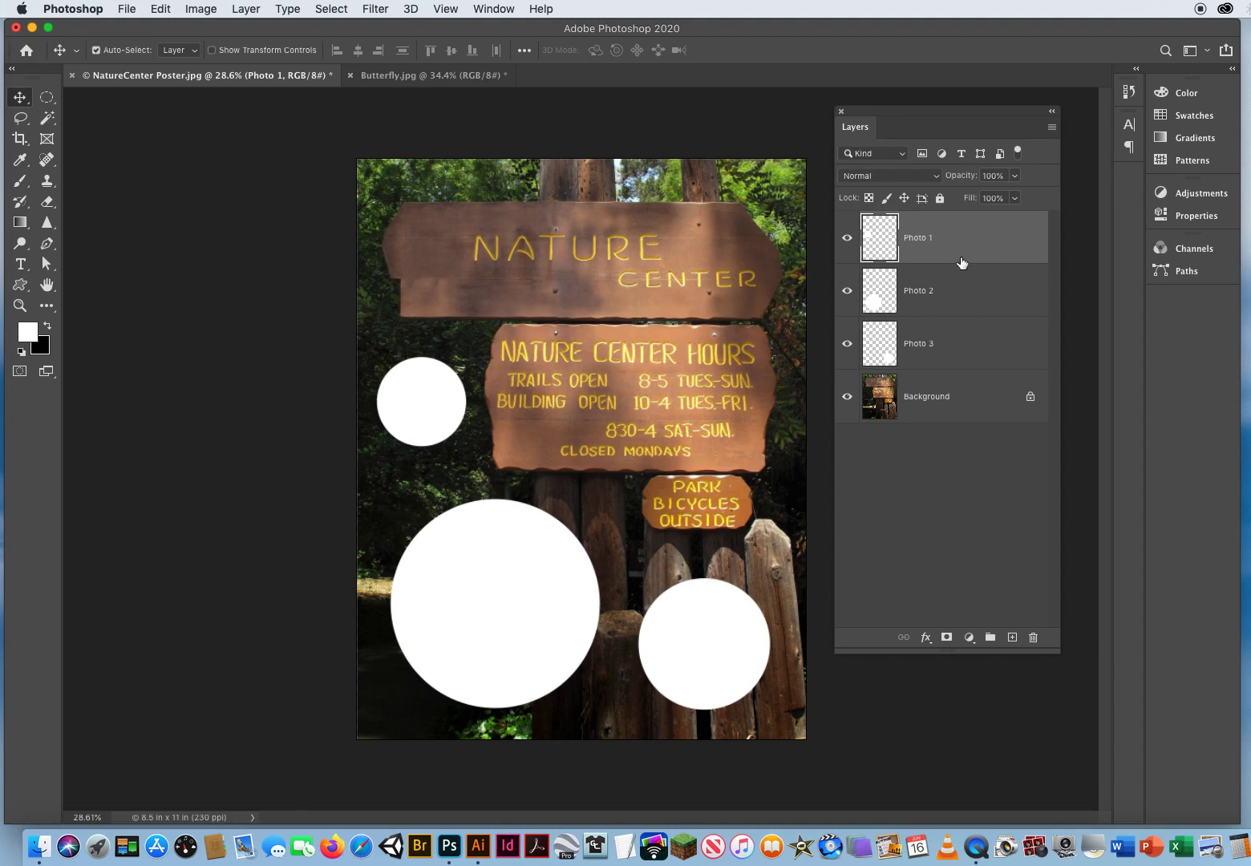
left_click(847, 238)
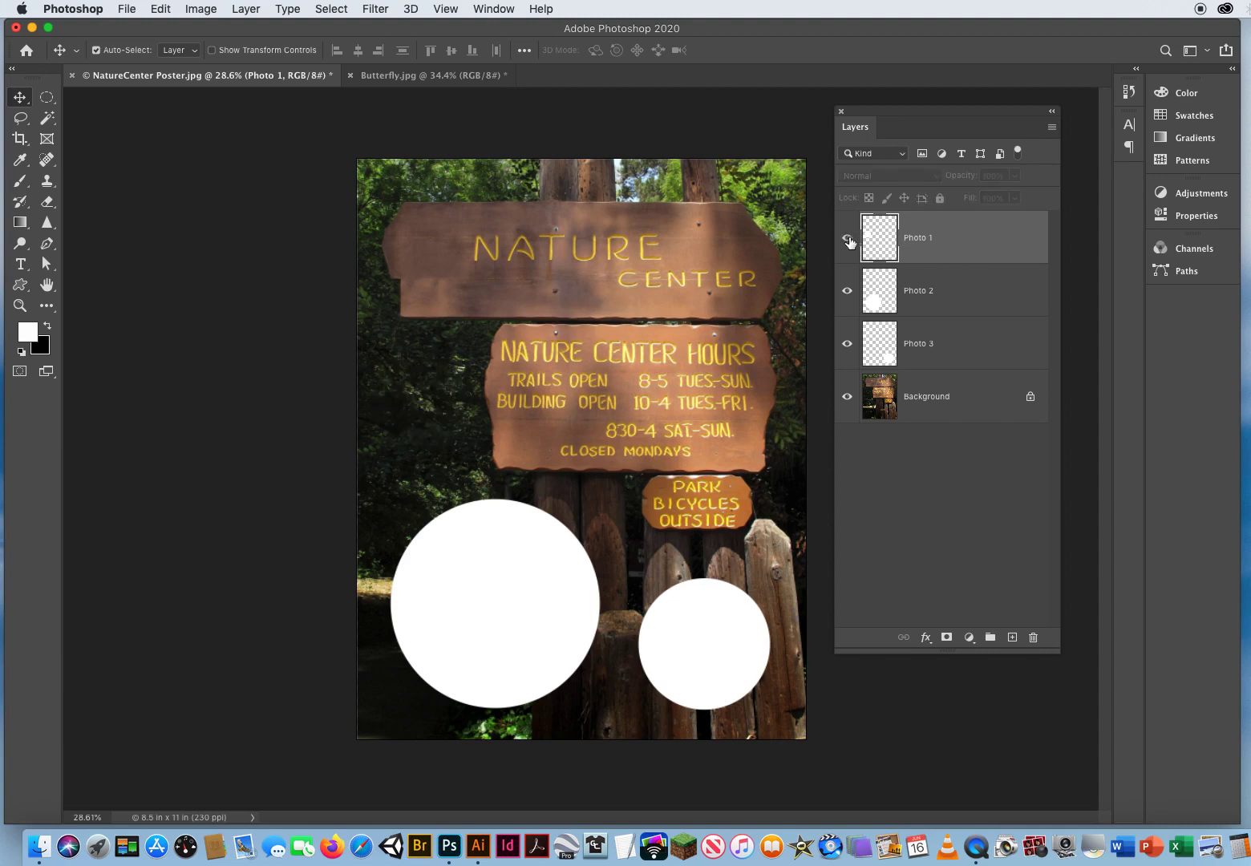
left_click(847, 239)
left_click(846, 292)
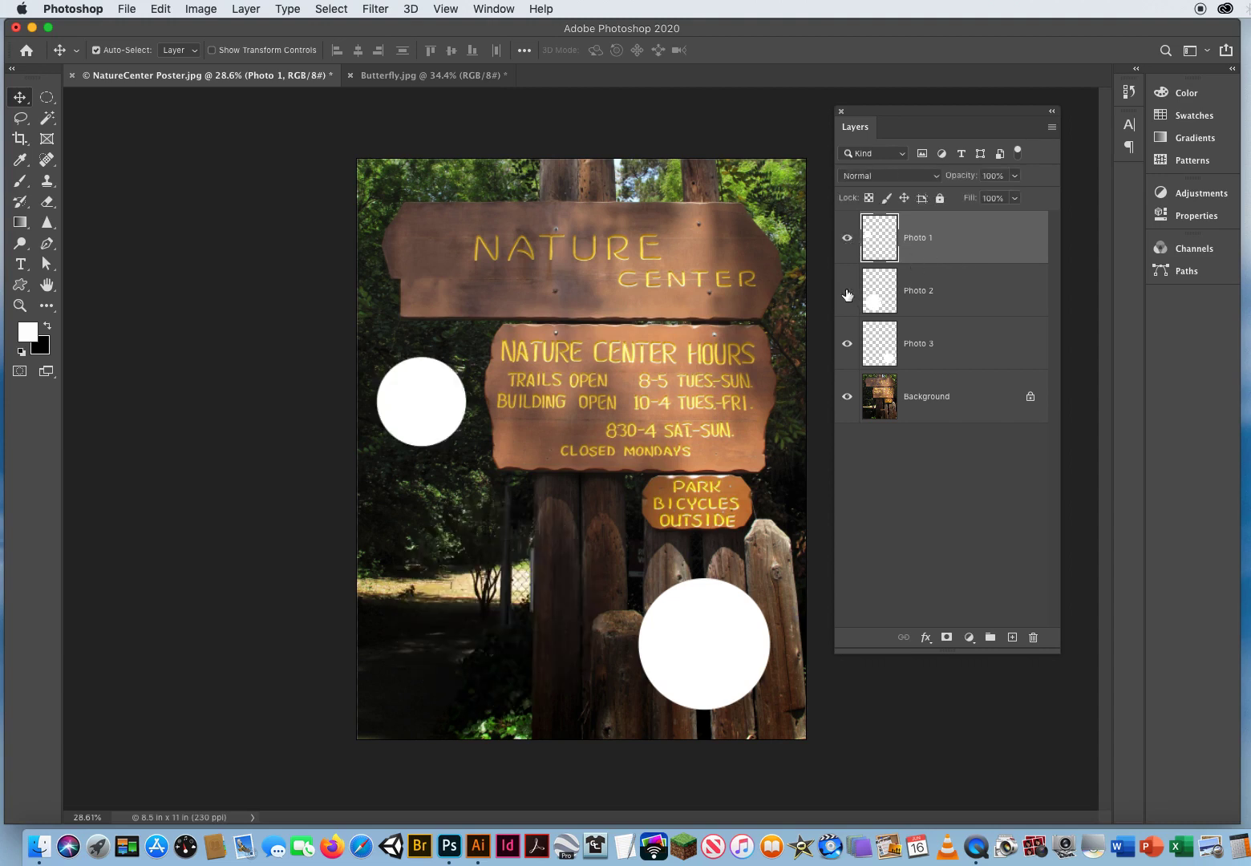
left_click(847, 292)
left_click(847, 345)
left_click(847, 345)
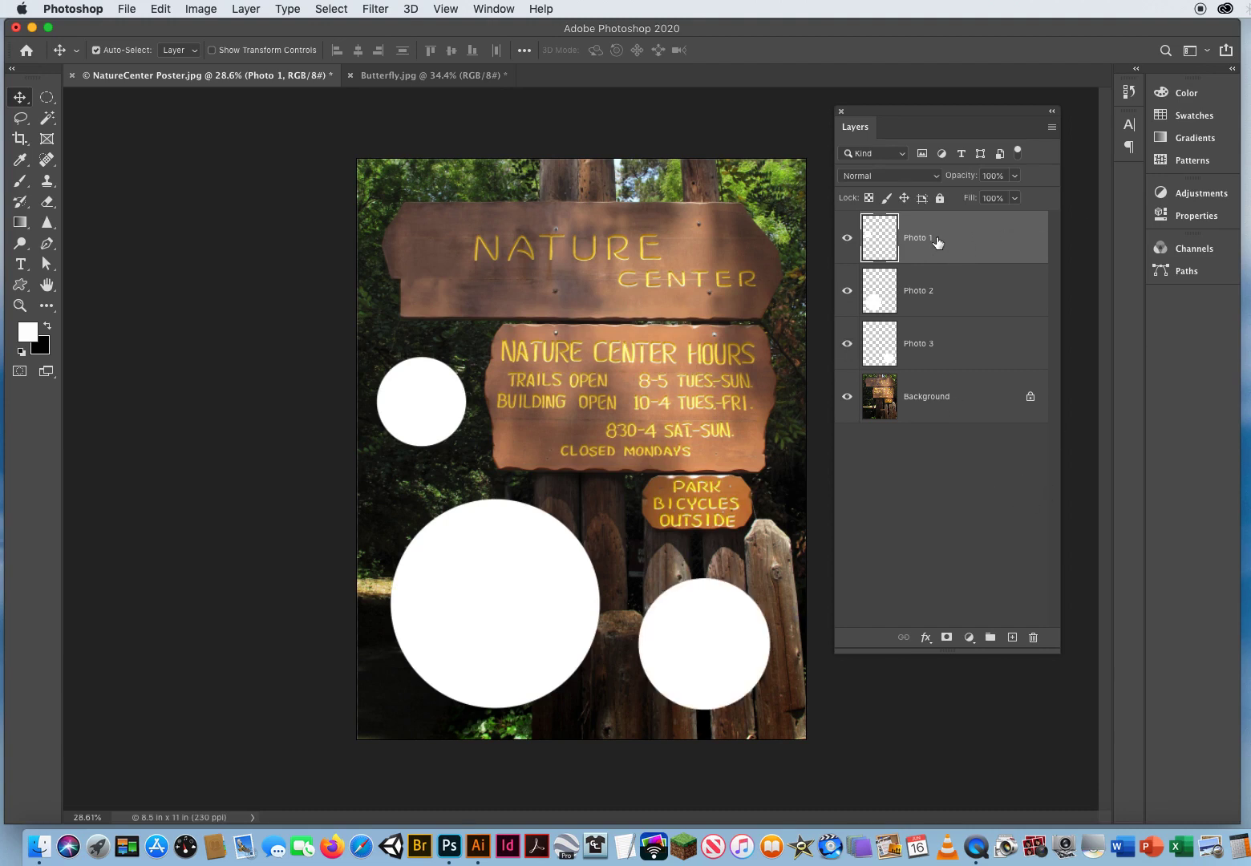
left_click(847, 238)
left_click(847, 238)
left_click(407, 79)
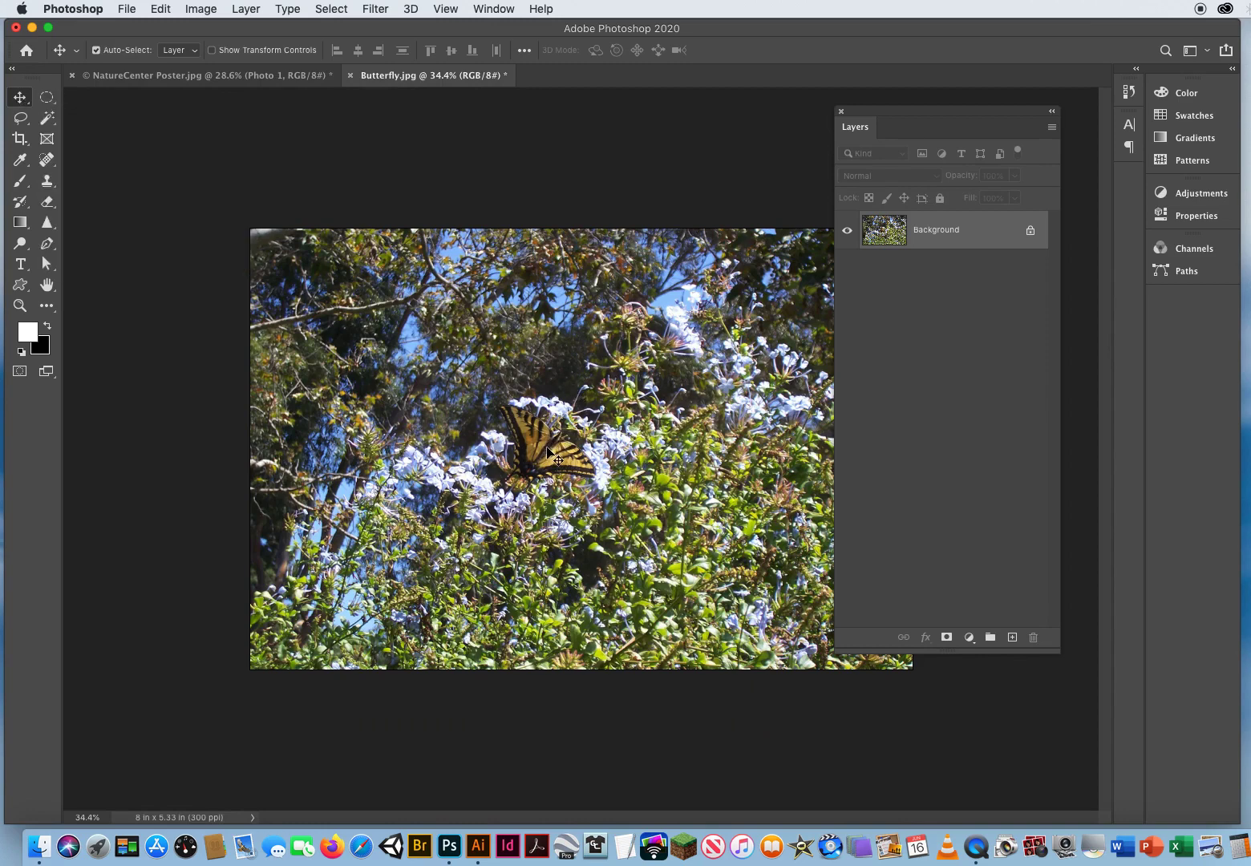
- Drag the Butterfly.jpg photo onto the Nature Center poster as Layer 1 and check it
left_click_drag(548, 453, 324, 223)
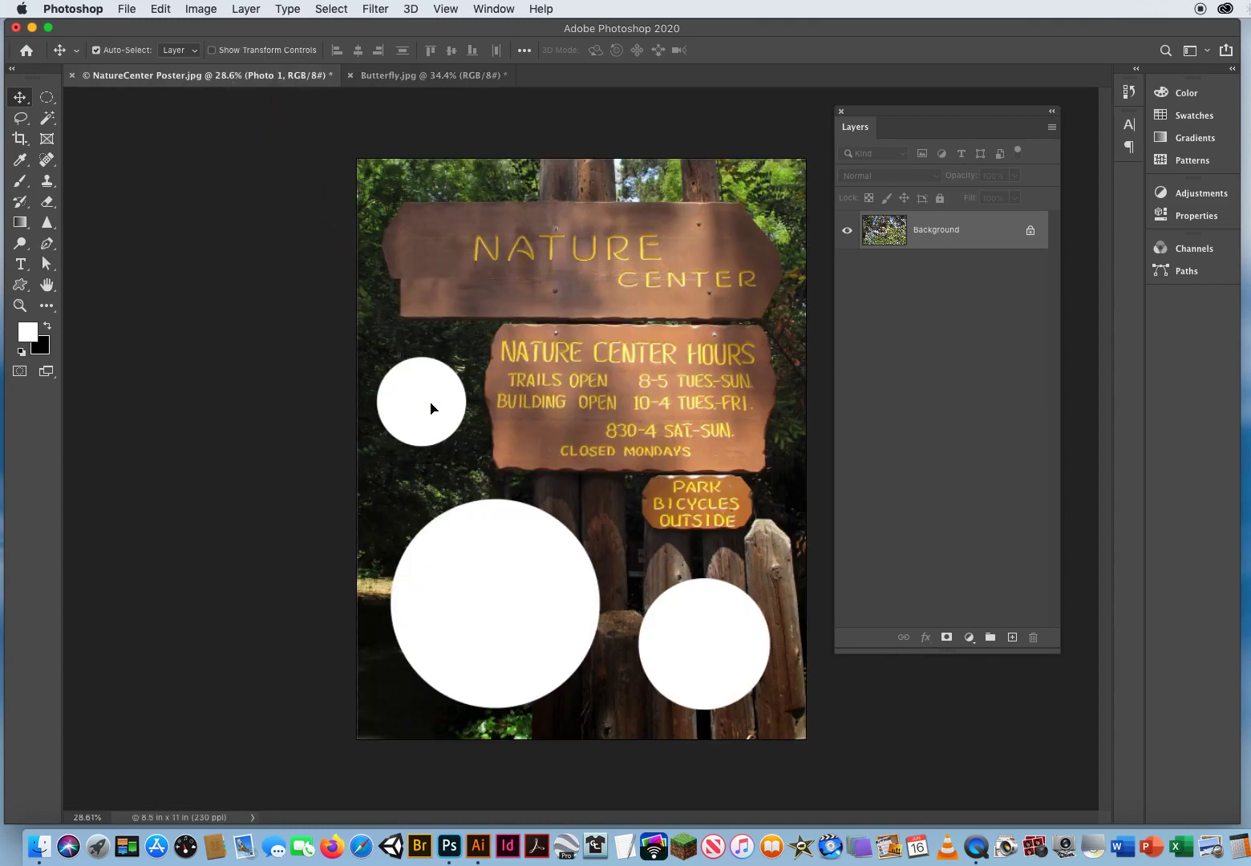
mouse_move(431, 408)
left_mouse_down()
mouse_move(605, 529)
mouse_move(734, 557)
mouse_move(509, 409)
mouse_move(431, 380)
mouse_move(419, 391)
left_mouse_up()
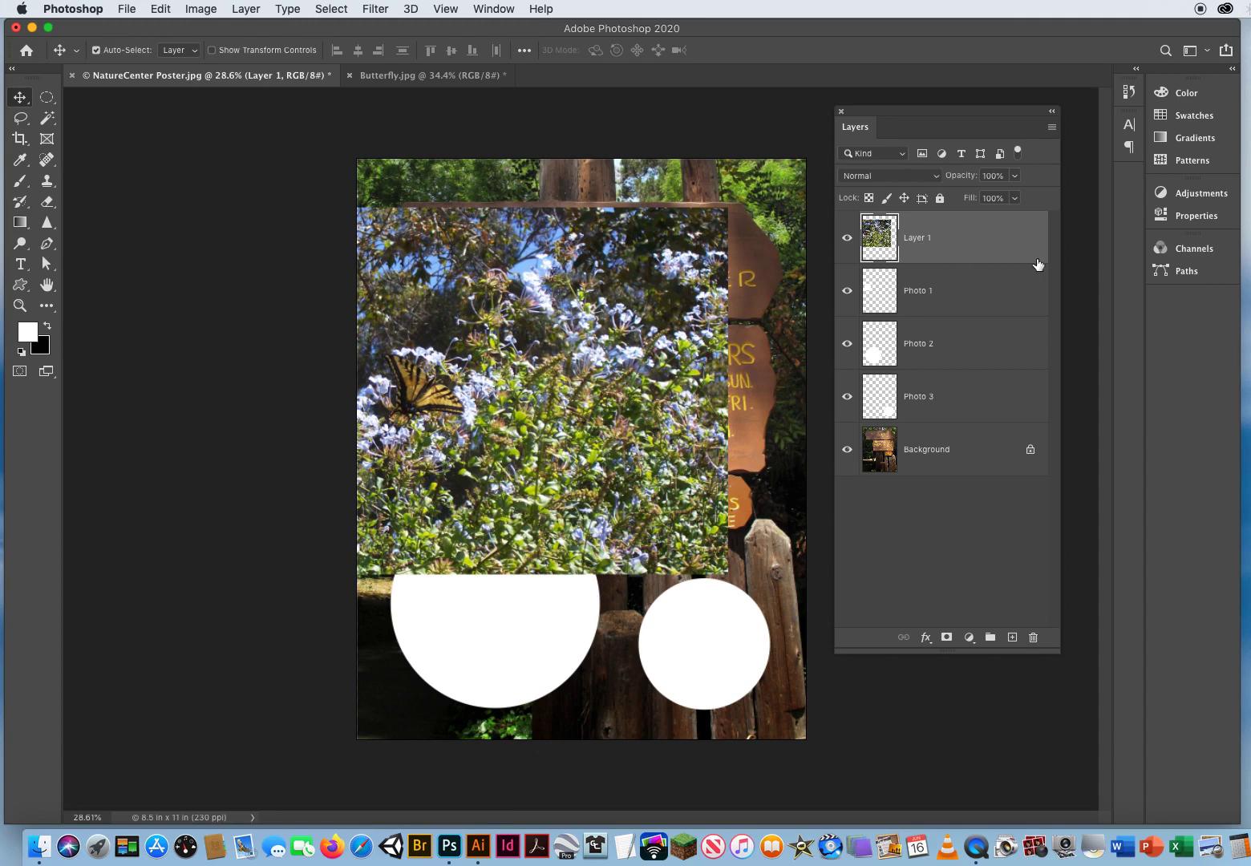
left_click(848, 238)
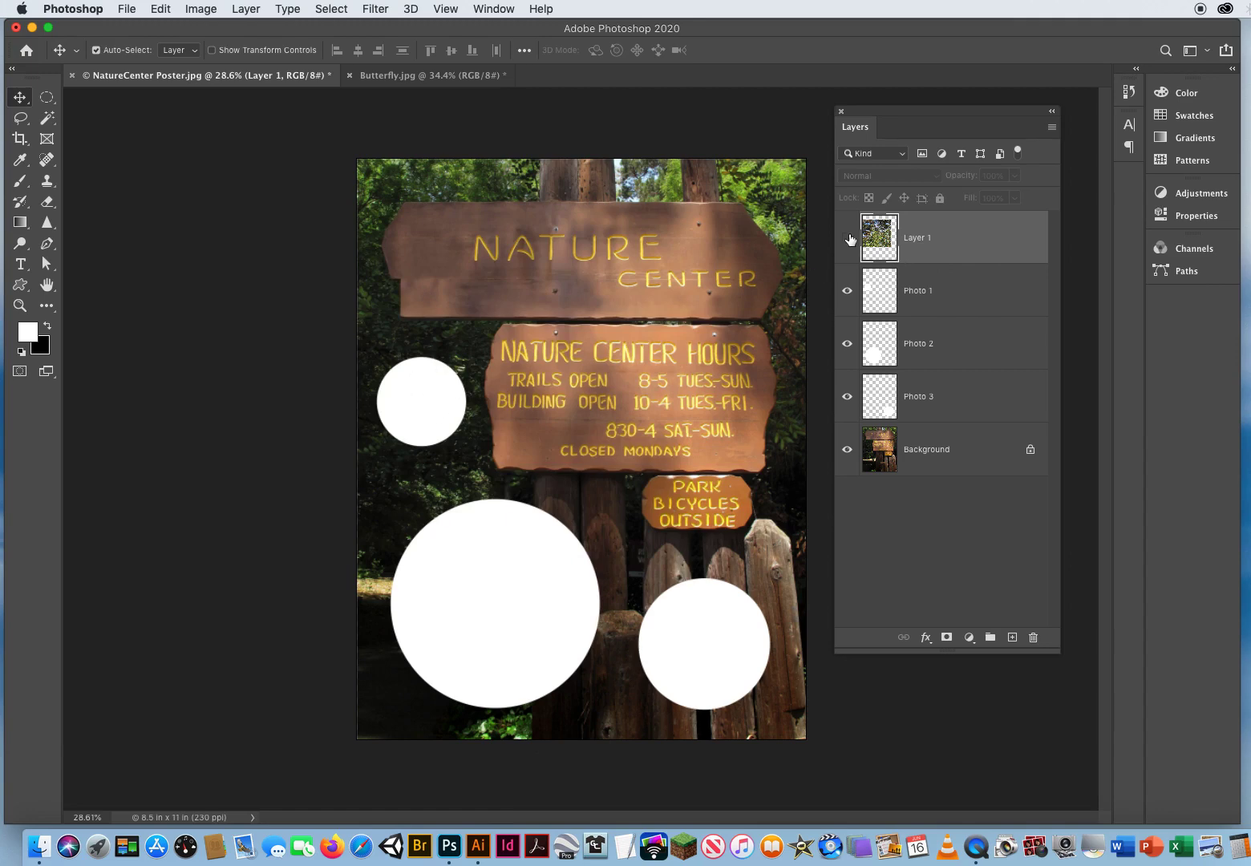
left_click(847, 239)
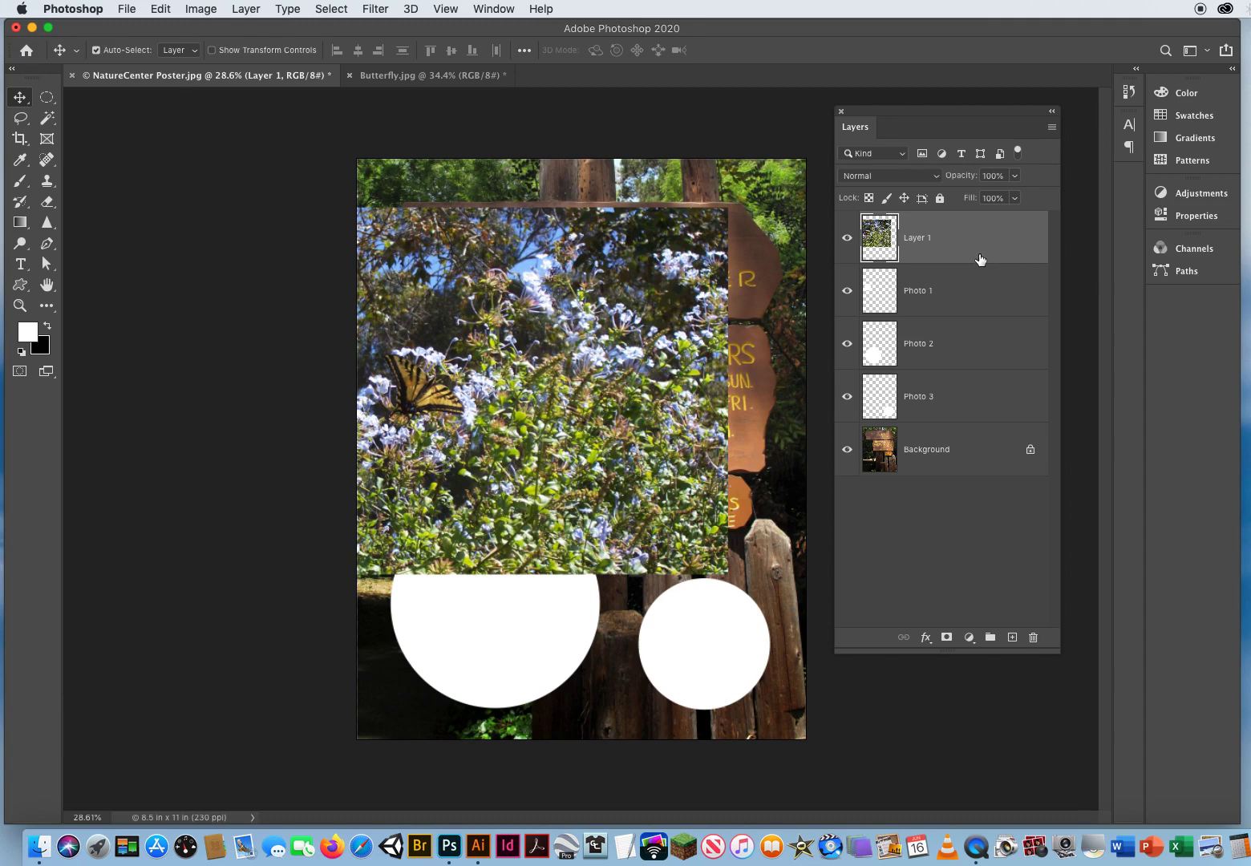
- Clip the butterfly photo (Layer 1) to the small Photo 1 circle, leaving Layer 1 selected
left_click_drag(978, 243, 1033, 636)
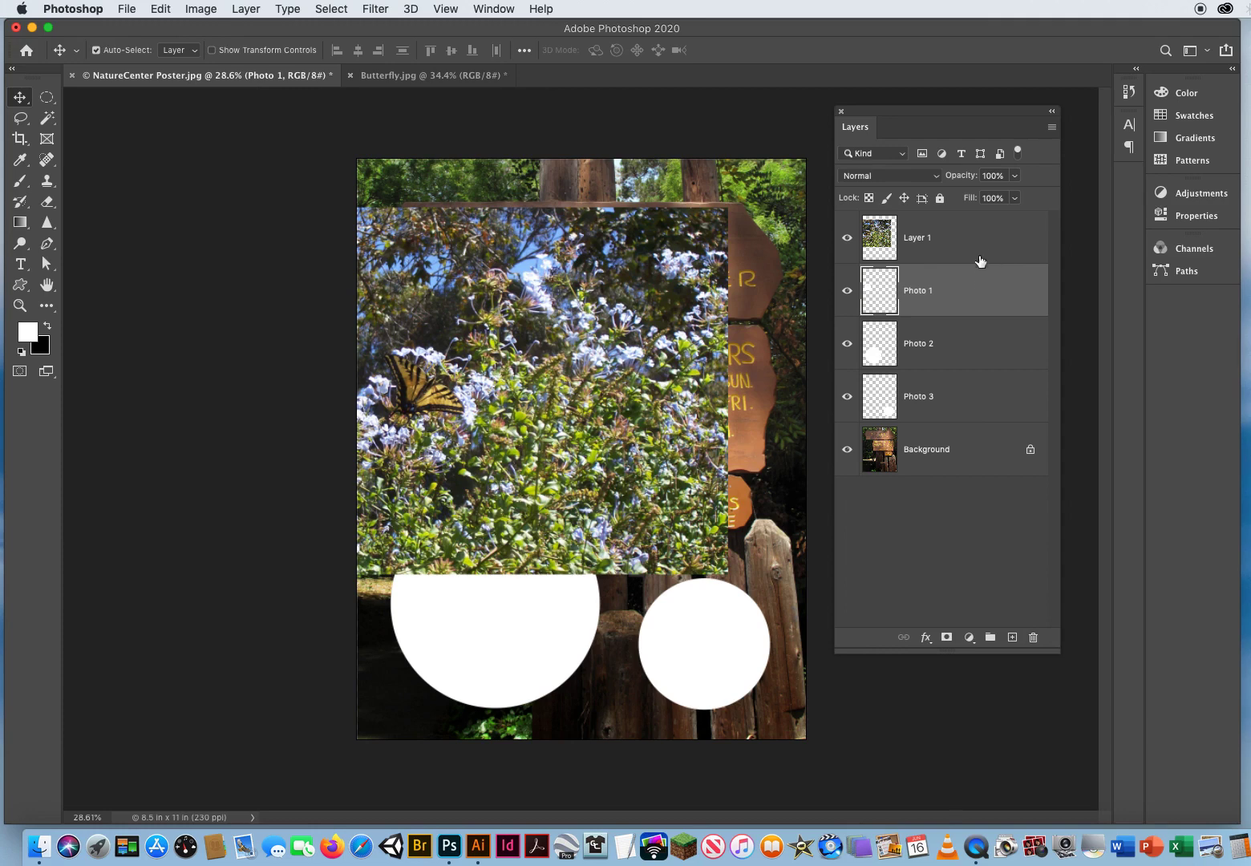
left_click_drag(980, 263, 975, 260)
mouse_move(974, 260)
left_mouse_down()
mouse_move(969, 272)
mouse_move(967, 261)
left_mouse_up()
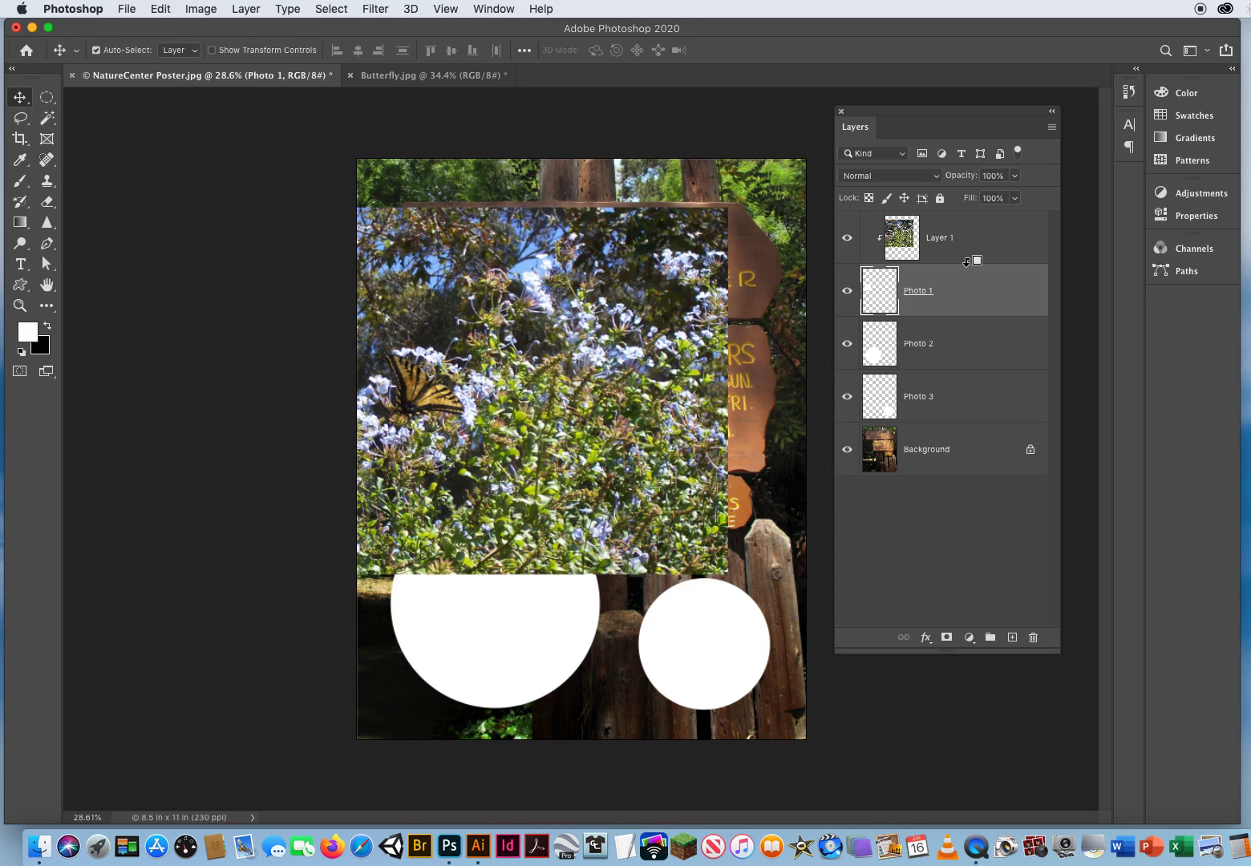
left_click(967, 262, "alt")
left_click(949, 239)
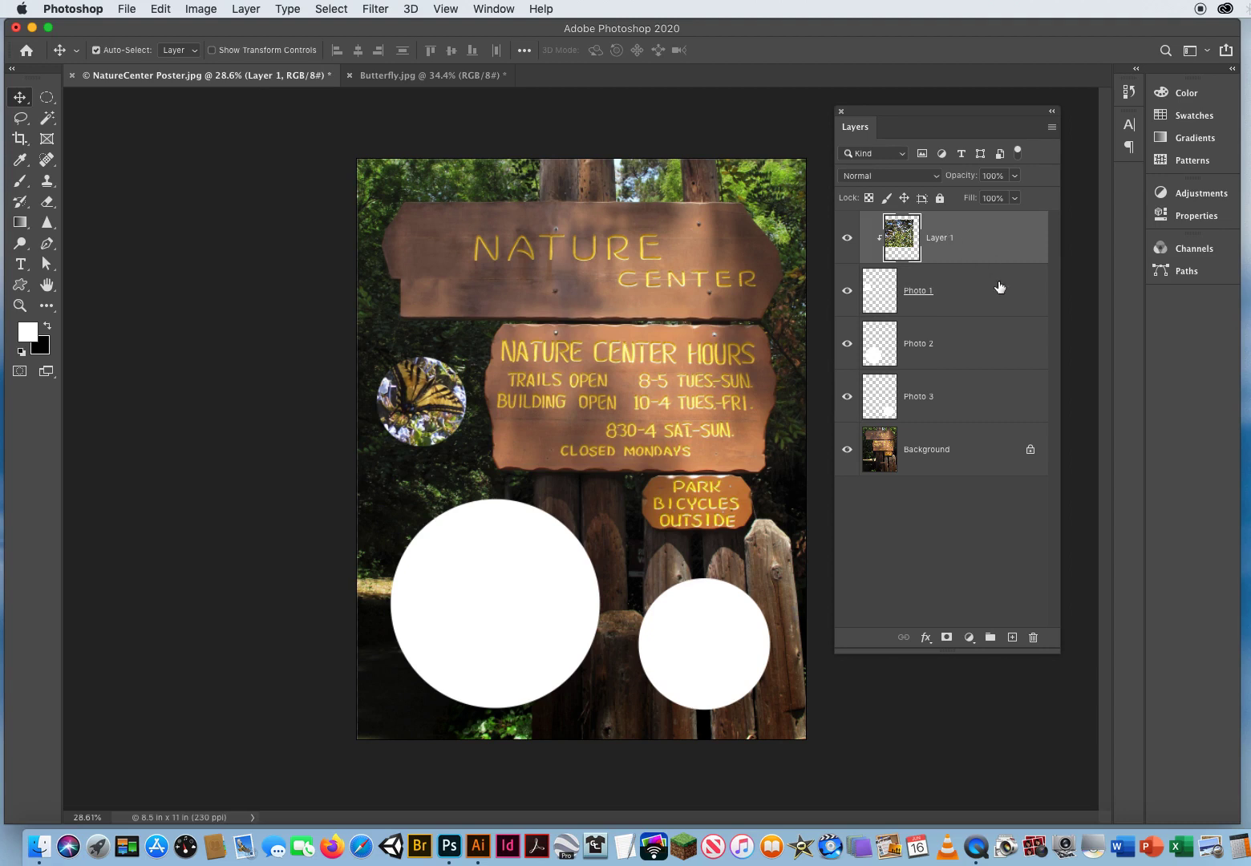
left_click(973, 297)
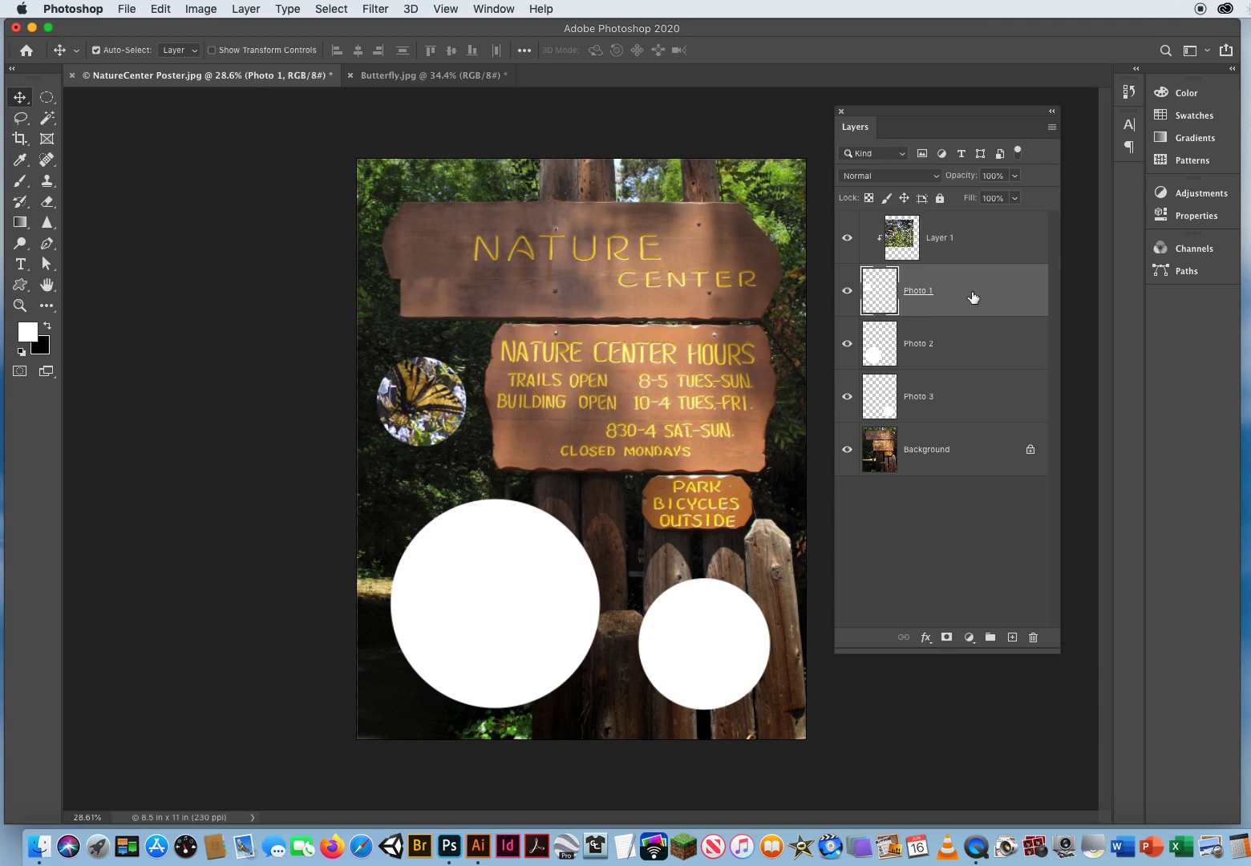
left_click(974, 240)
- Scale the butterfly photo to about 85%, rotate it to about -6.6°, and centre it in the circle
mouse_move(425, 388)
left_mouse_down()
mouse_move(385, 389)
mouse_move(534, 393)
mouse_move(346, 374)
mouse_move(595, 377)
mouse_move(419, 370)
mouse_move(471, 381)
mouse_move(407, 388)
mouse_move(424, 412)
left_mouse_up()
key("super+t")
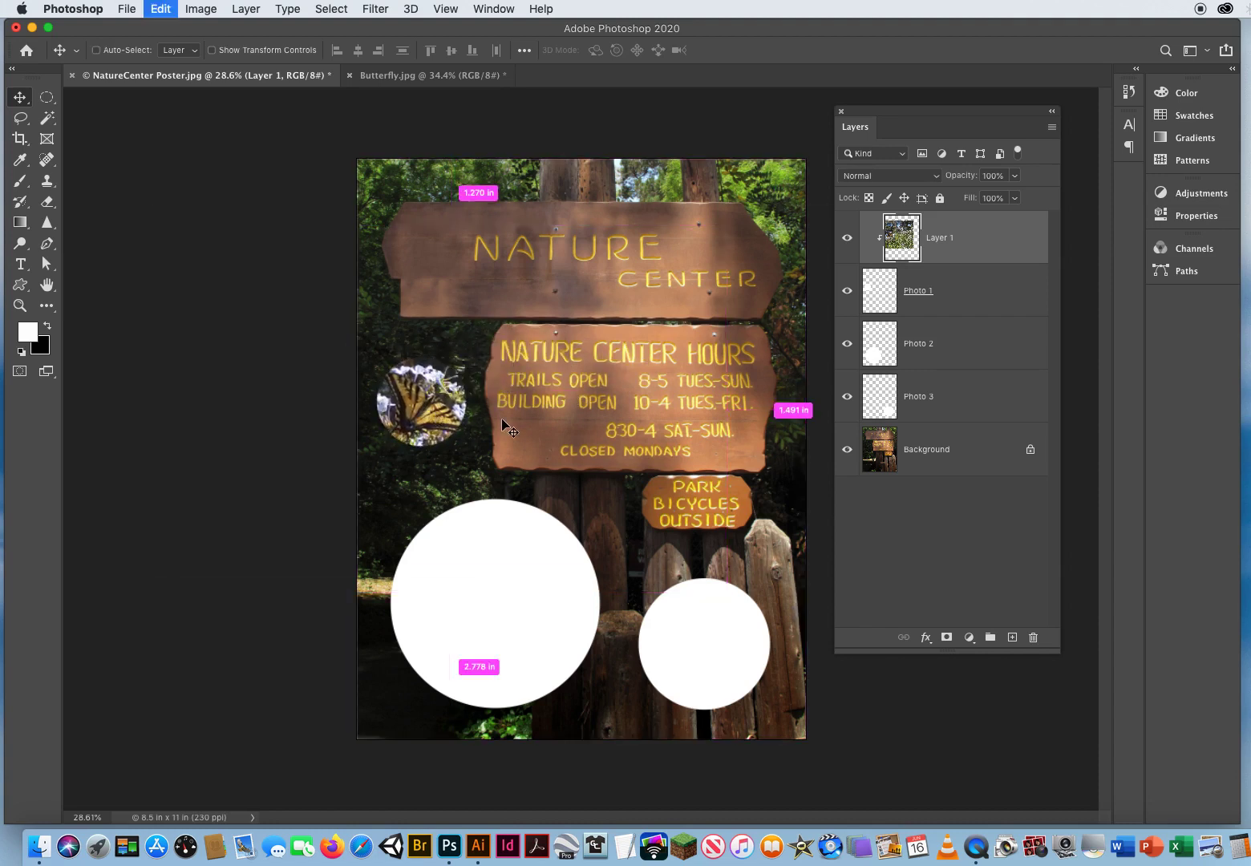
left_click_drag(726, 226, 642, 281)
left_click_drag(513, 438, 553, 407)
left_click_drag(723, 238, 626, 157)
left_click_drag(525, 458, 520, 446)
left_click_drag(745, 325, 756, 437)
left_click_drag(501, 436, 503, 446)
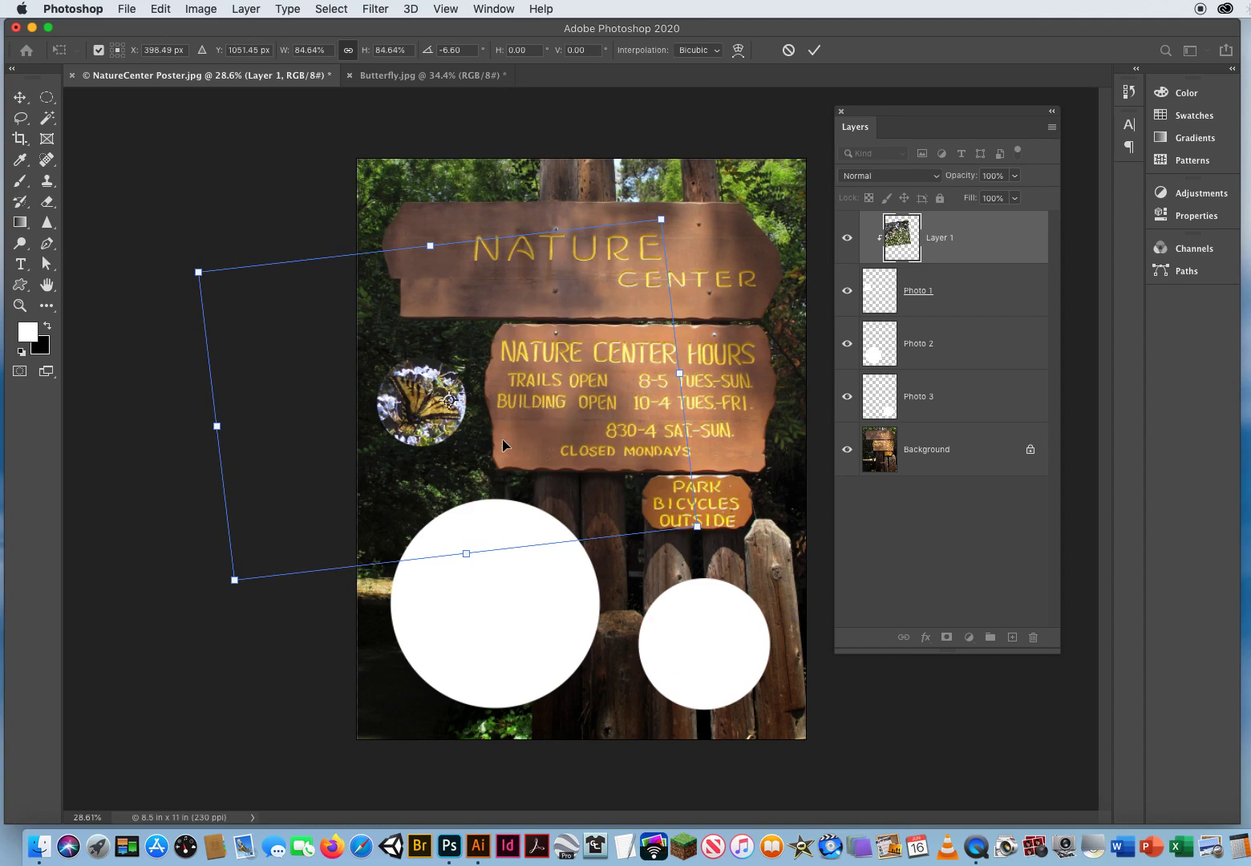
key("Return")
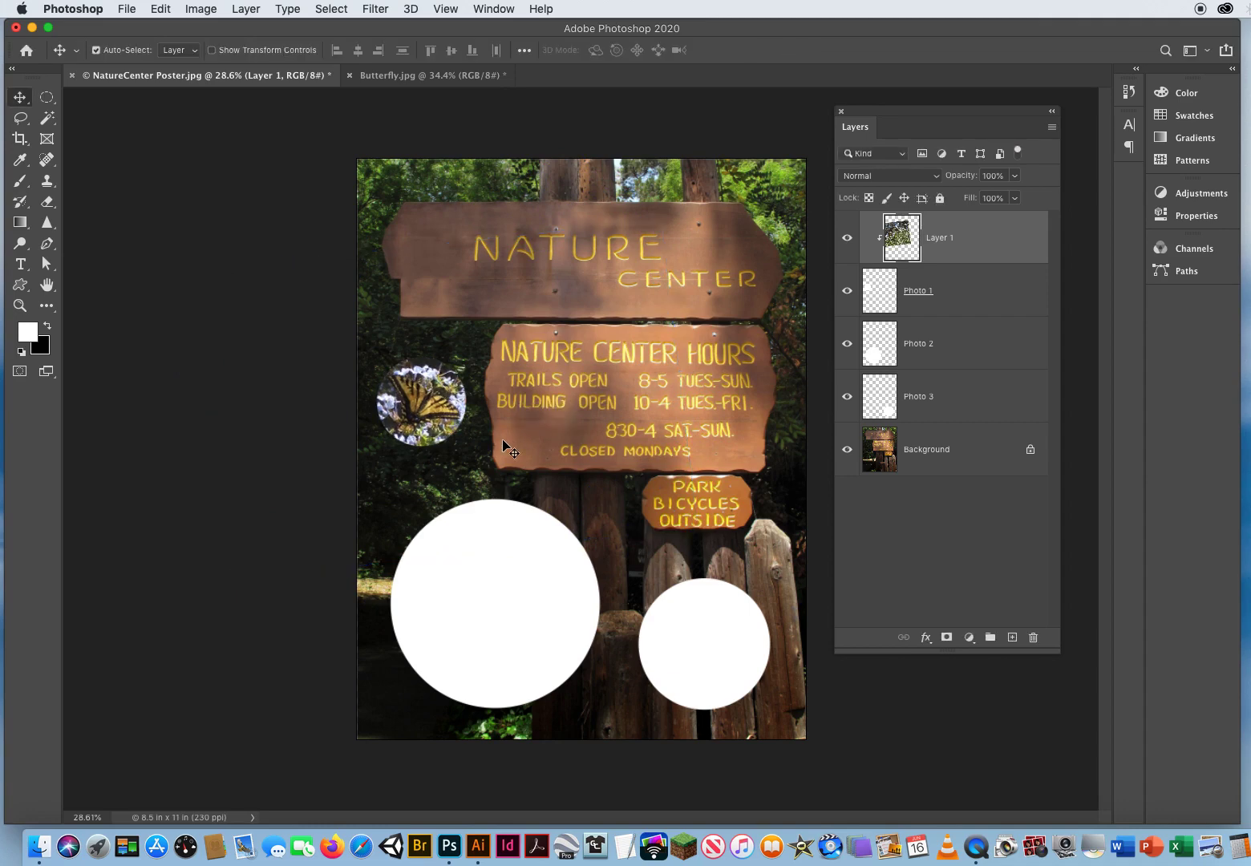
- Zoom in to inspect the butterfly circle, then zoom back out to the whole poster
left_click(20, 306)
left_click_drag(439, 406, 612, 473)
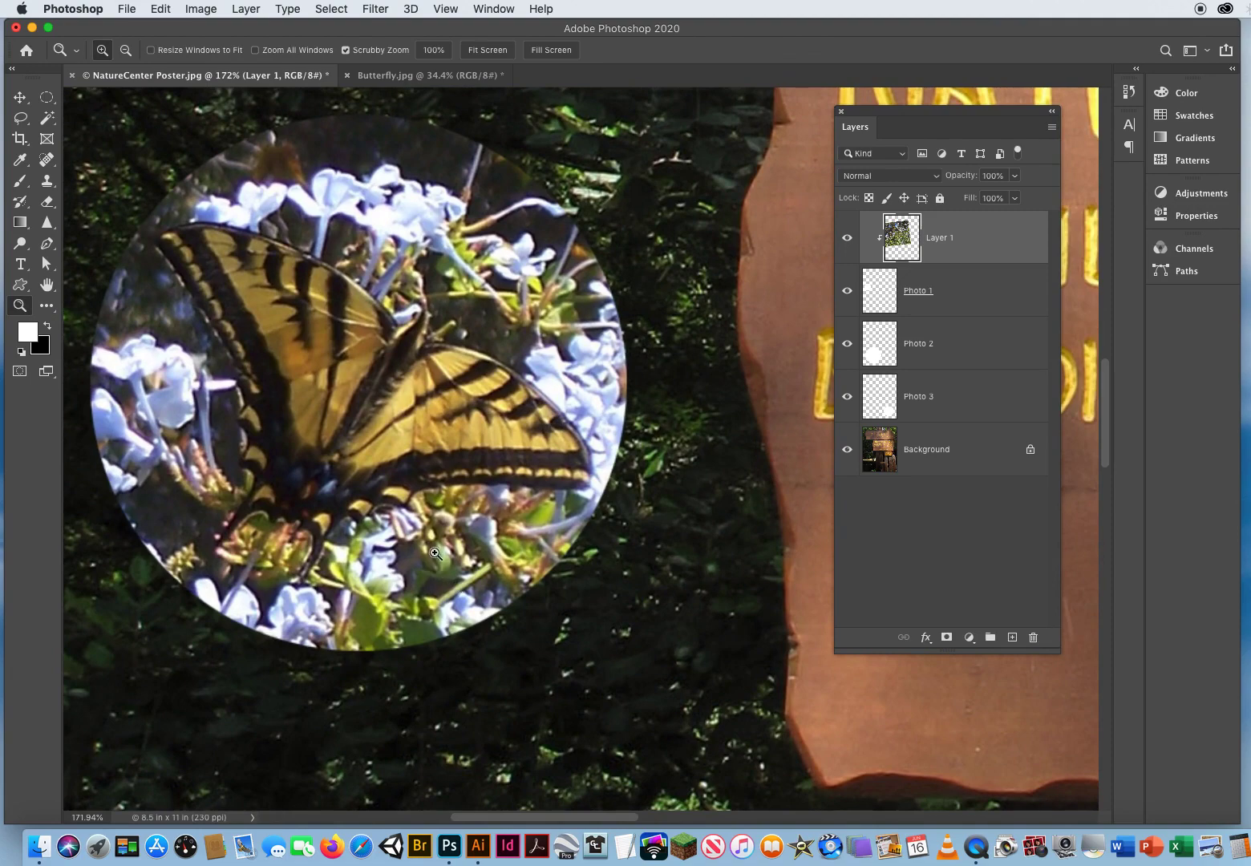
left_click_drag(472, 484, 358, 499)
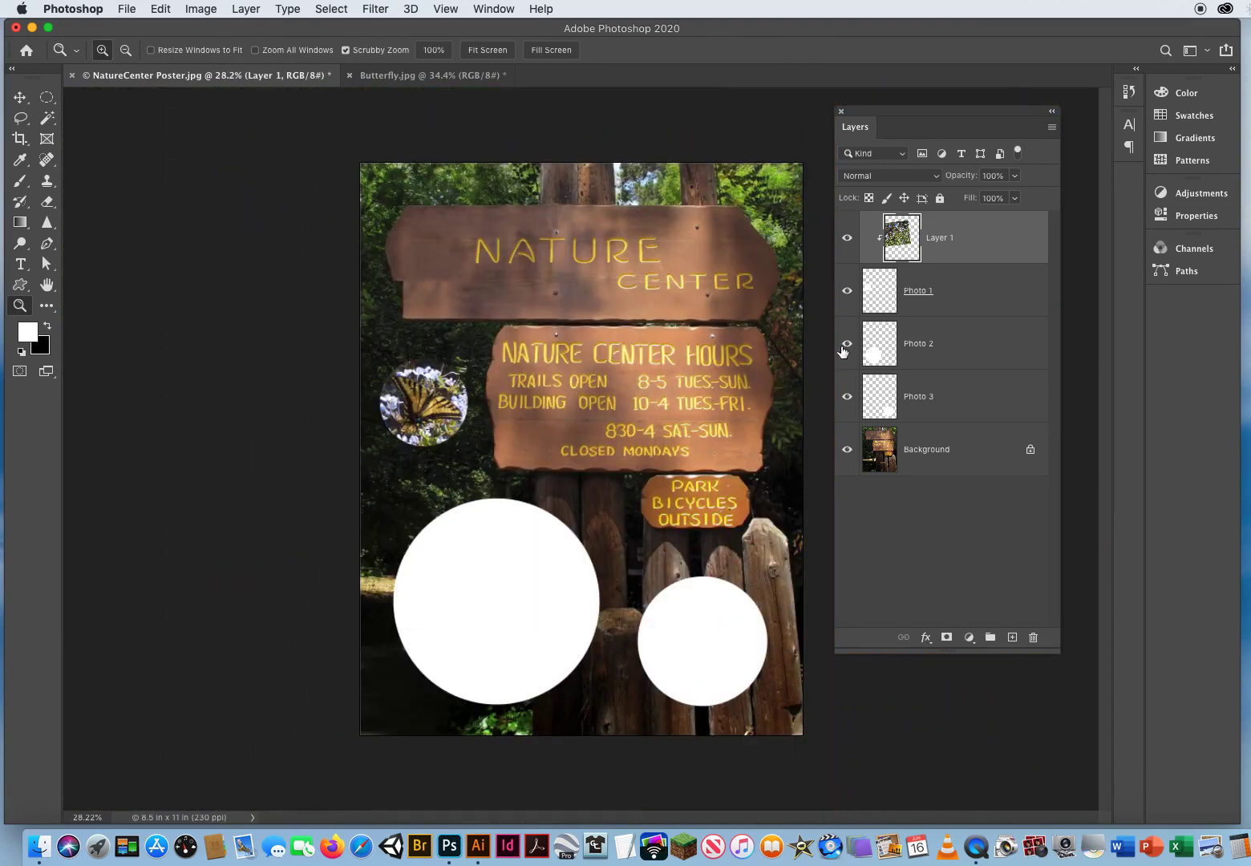
- Select Photo 2 and toggle its visibility to confirm it is the large circle
left_click(955, 351)
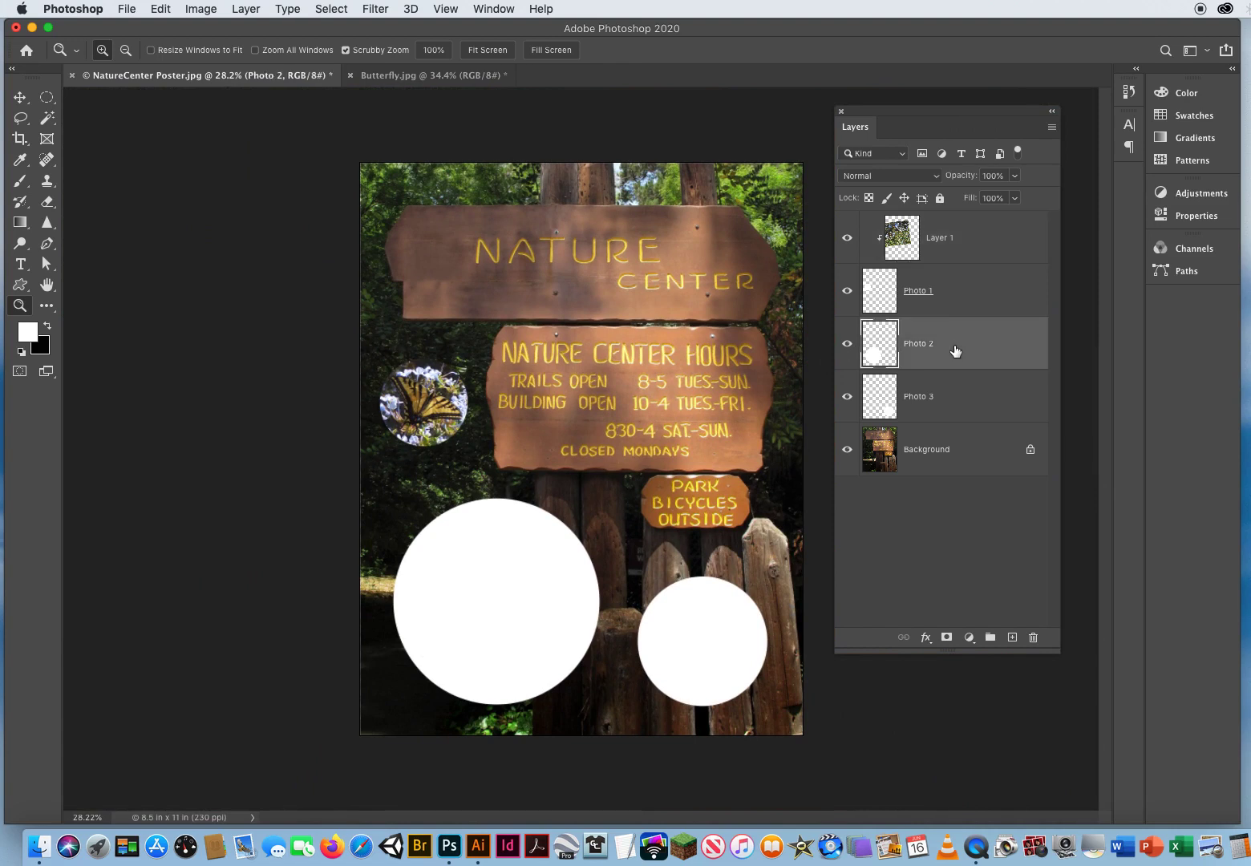
left_click(846, 344)
left_click(846, 345)
left_click(846, 345)
left_click(846, 345)
left_click(845, 345)
left_click(846, 345)
- Close Butterfly.jpg without saving changes
left_click(374, 77)
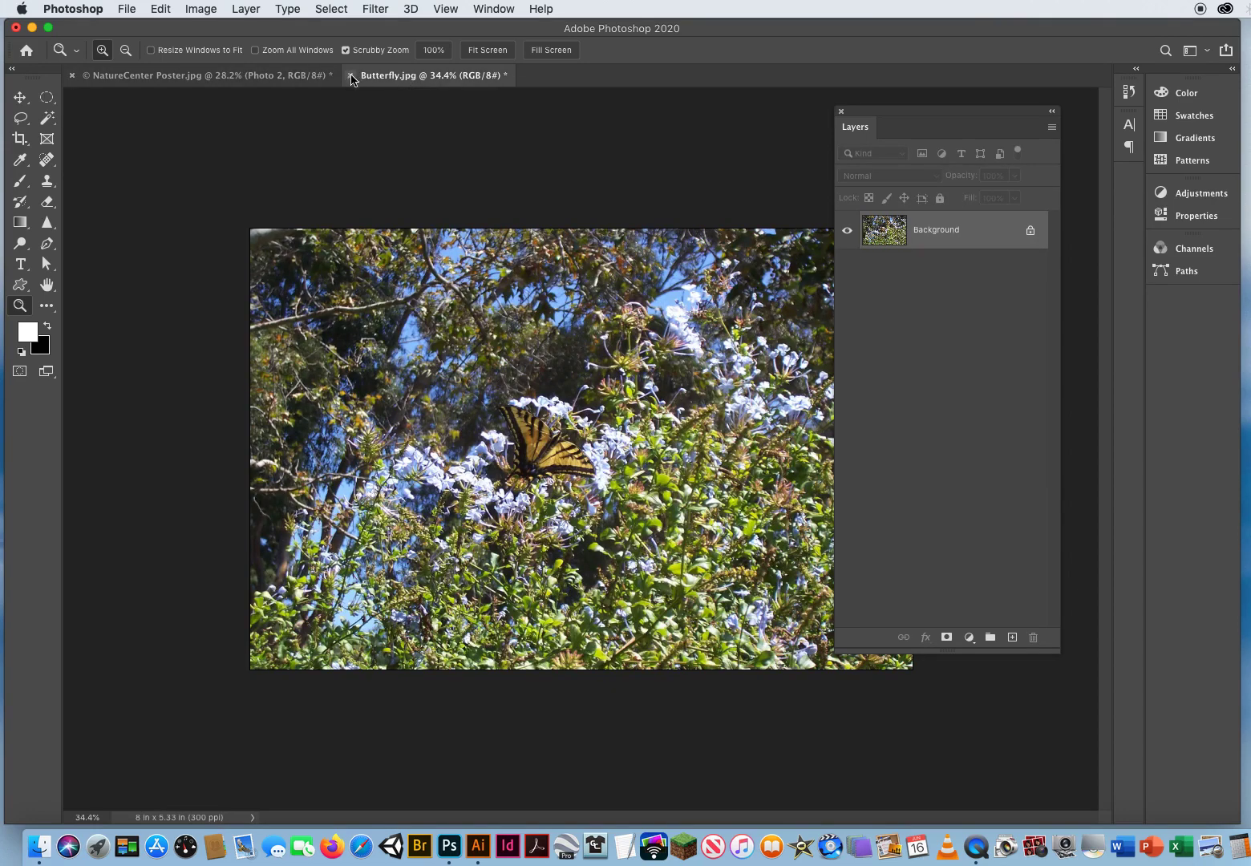
left_click(349, 76)
left_click(720, 285)
- Open the Ducks.JPG image as its own document
left_click(126, 8)
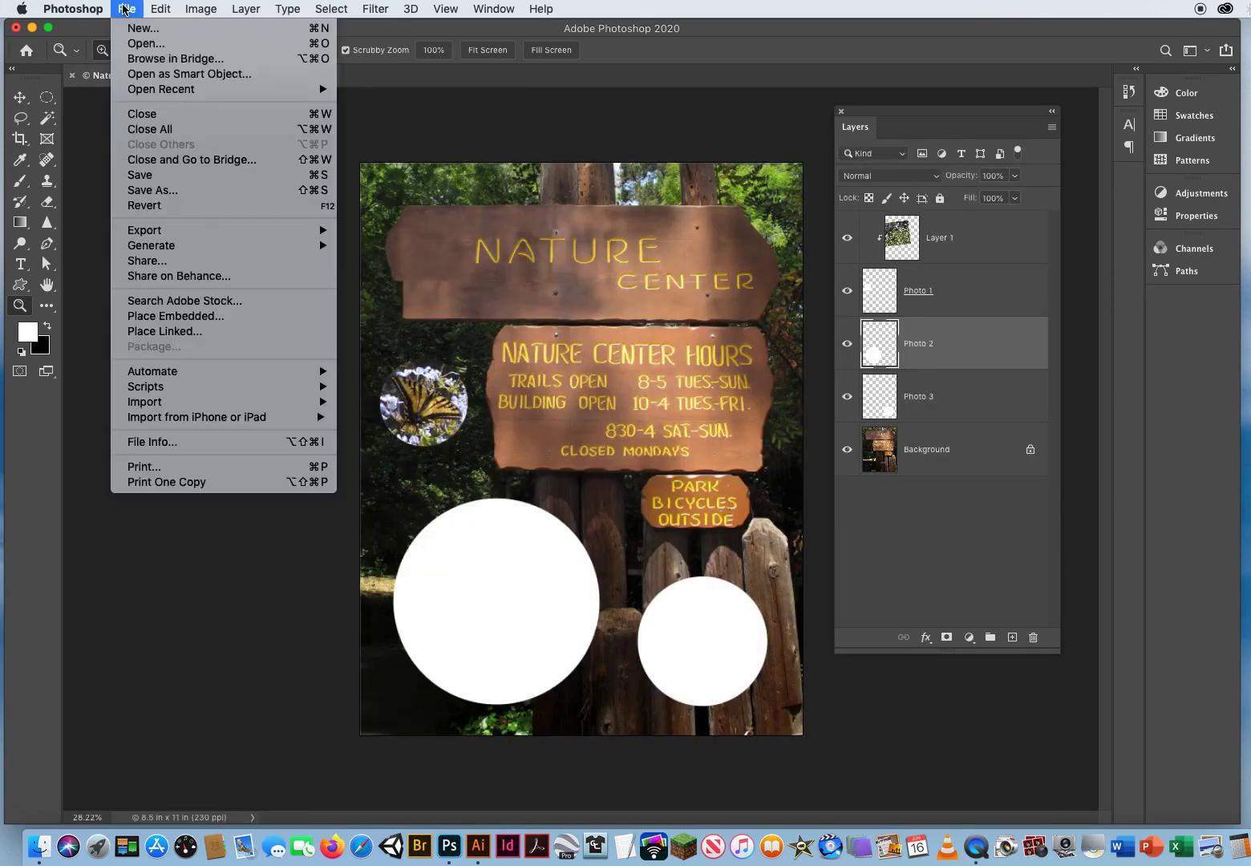
left_click(136, 43)
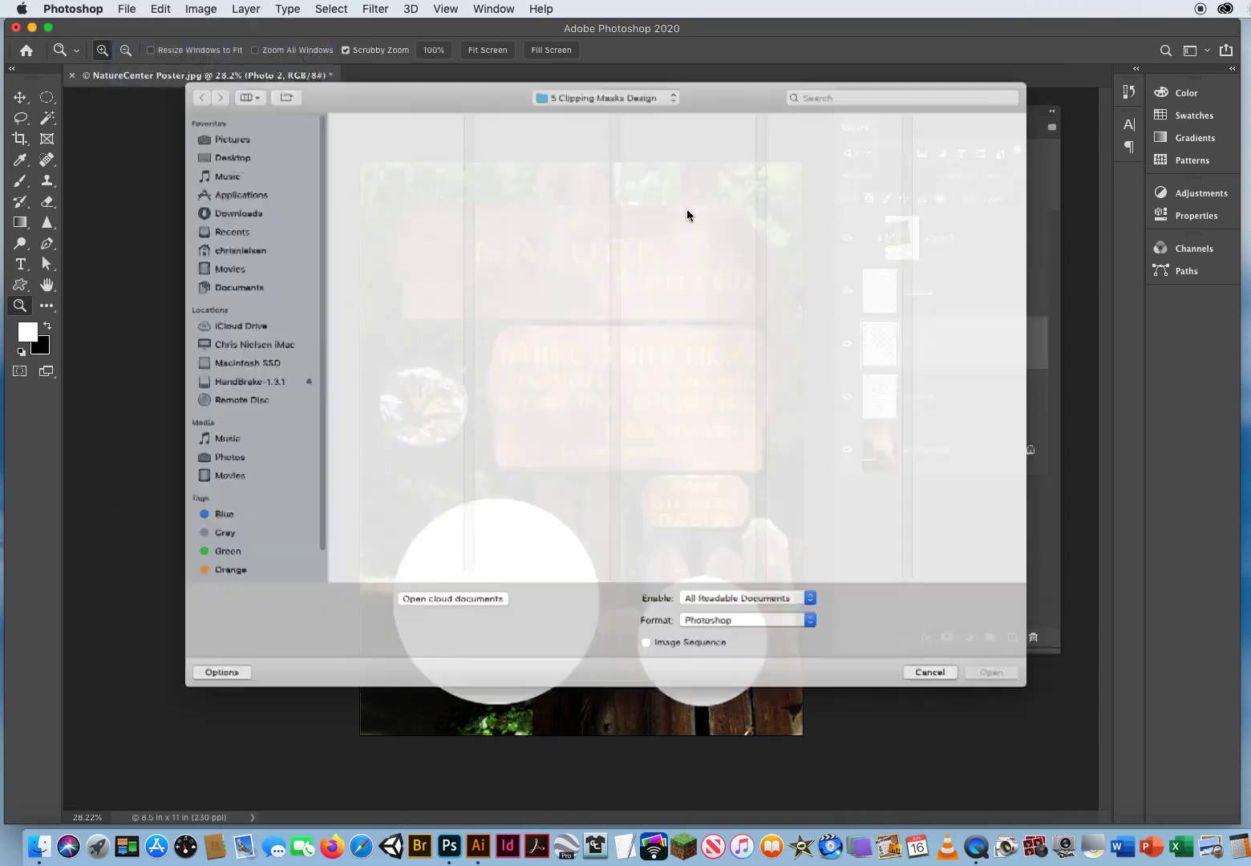
left_click(369, 101)
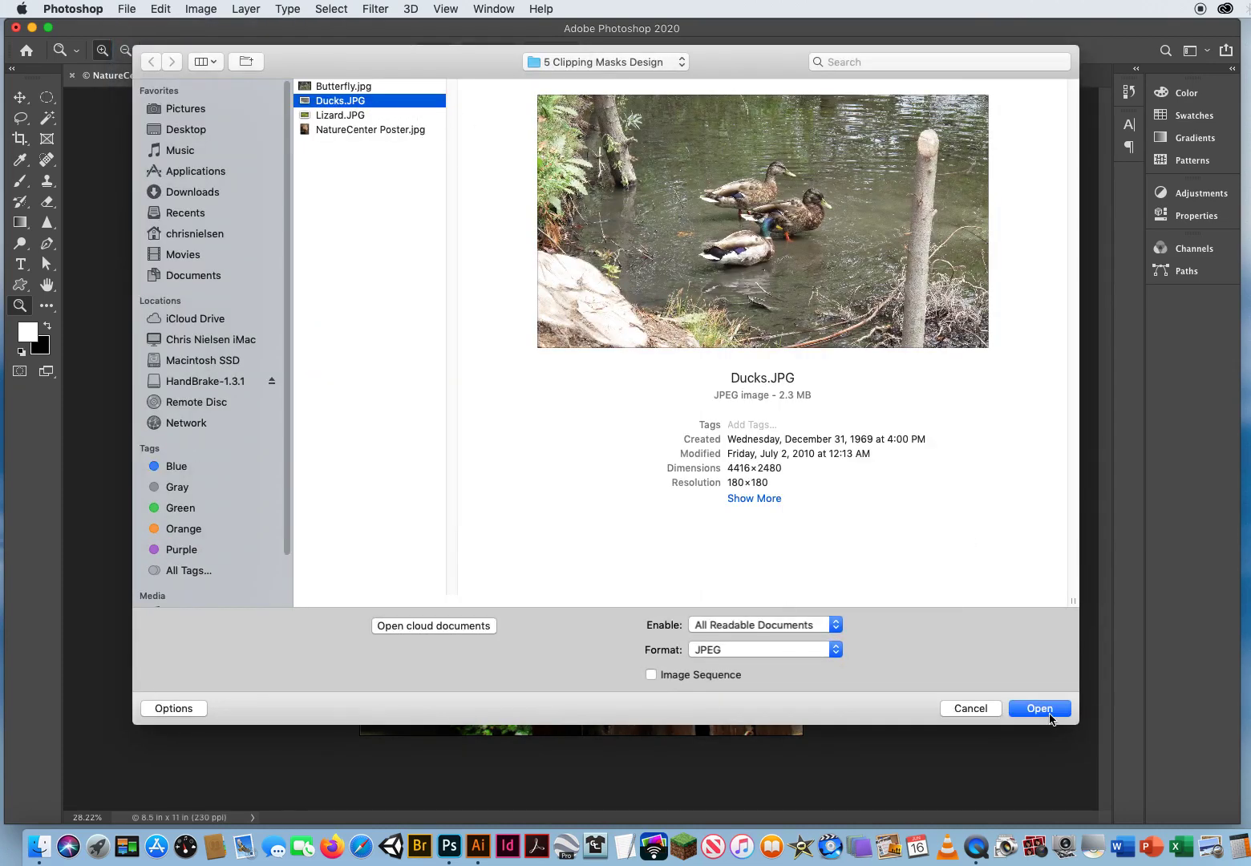
key("Return")
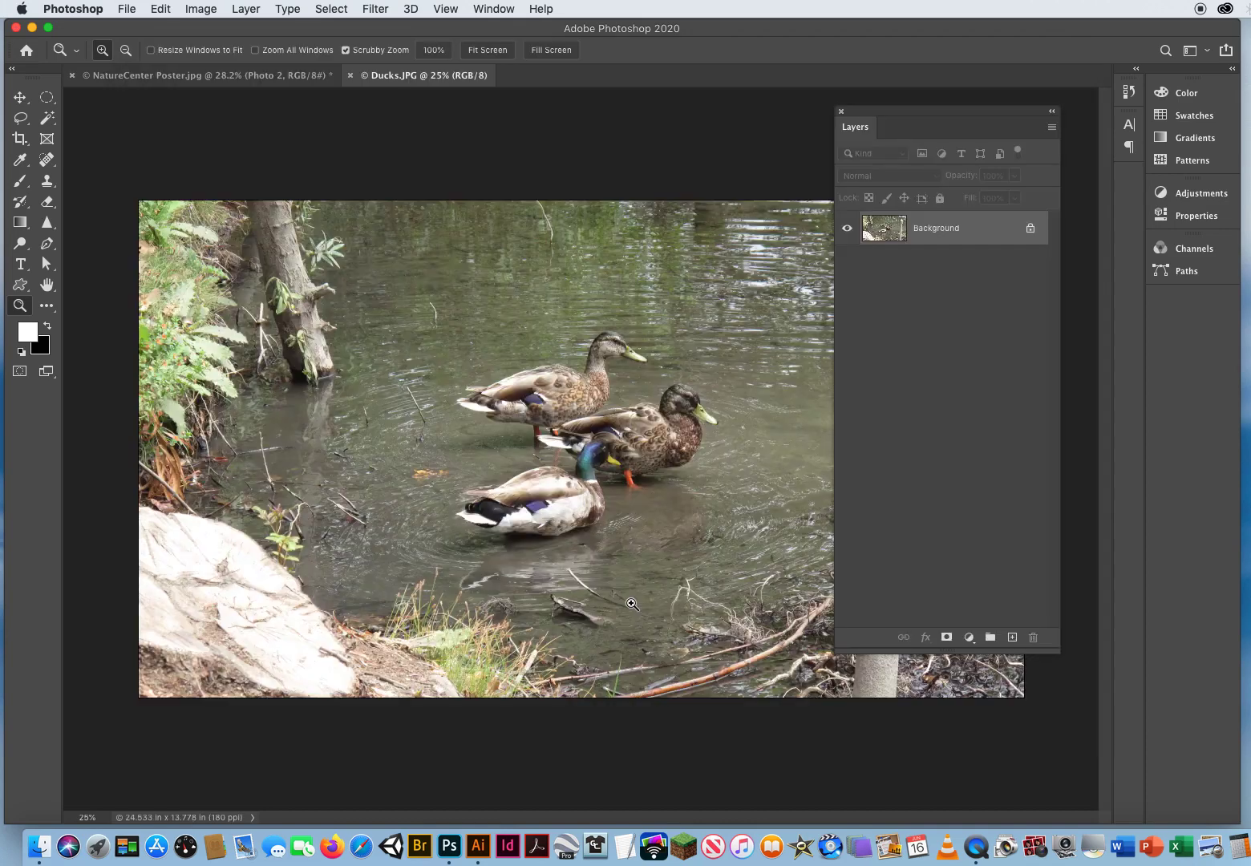
- Drag the ducks photo onto the poster as Layer 2 and clip it to the large Photo 2 circle
left_click(19, 98)
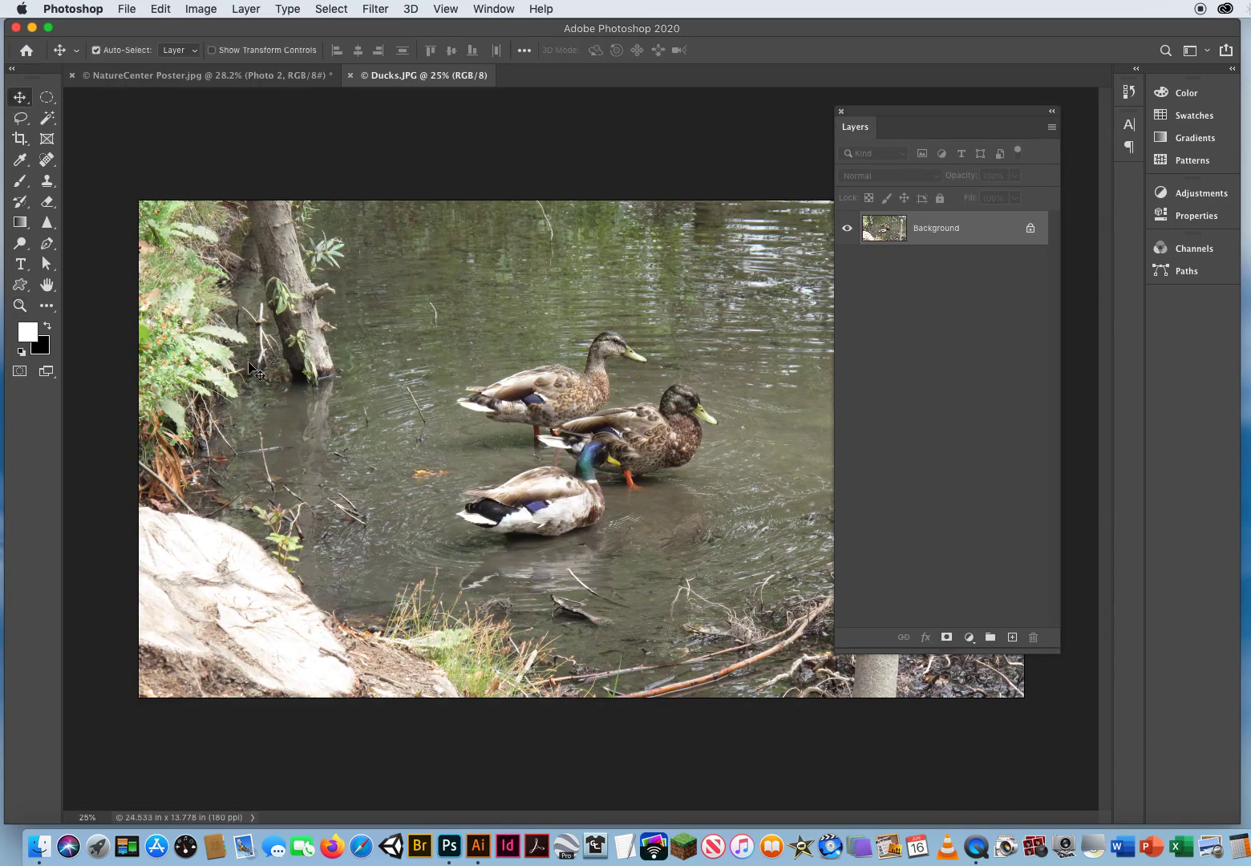
left_click_drag(563, 405, 248, 78)
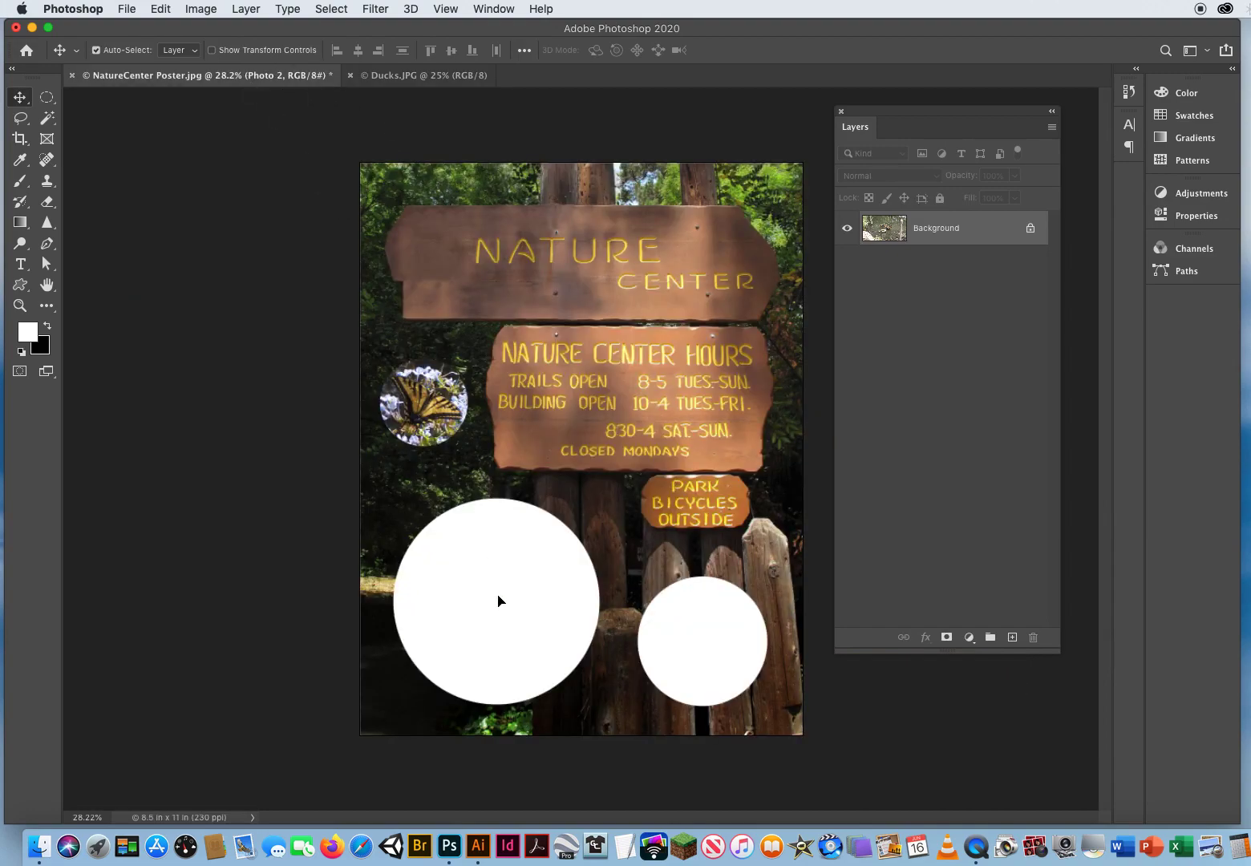
left_click_drag(498, 601, 545, 600)
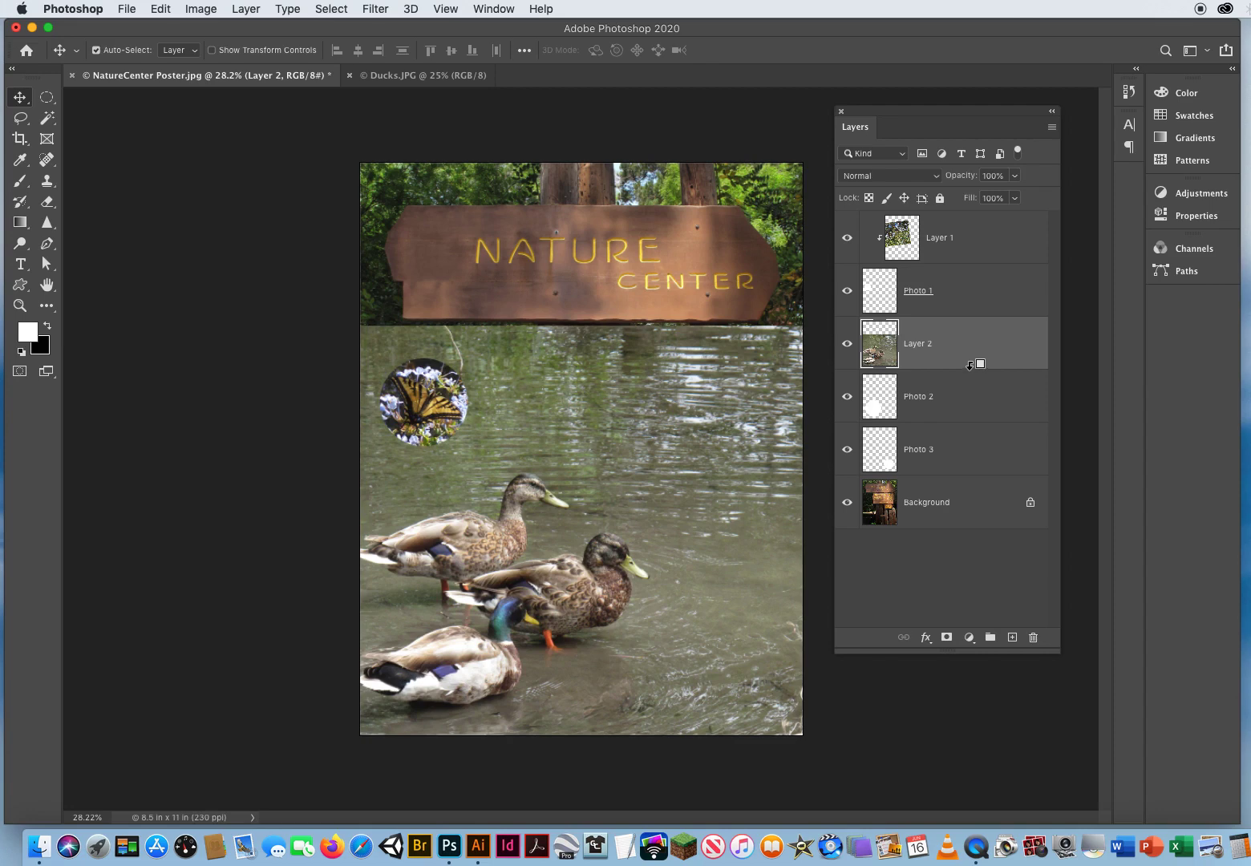
left_click(970, 365, "alt")
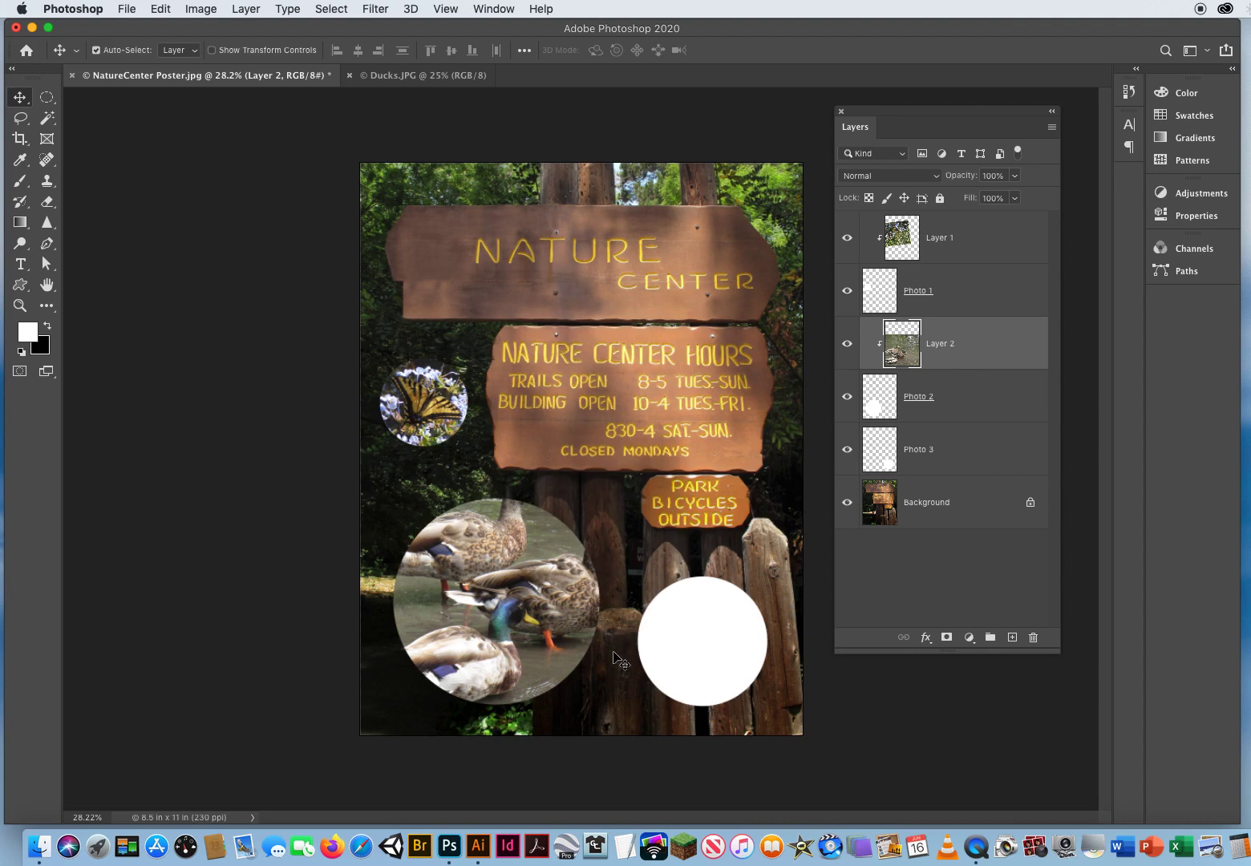
- Scale the clipped ducks photo to 78.4% and shift it so the ducks fill the lower-left circle
left_click_drag(534, 651, 532, 642)
key("super+t")
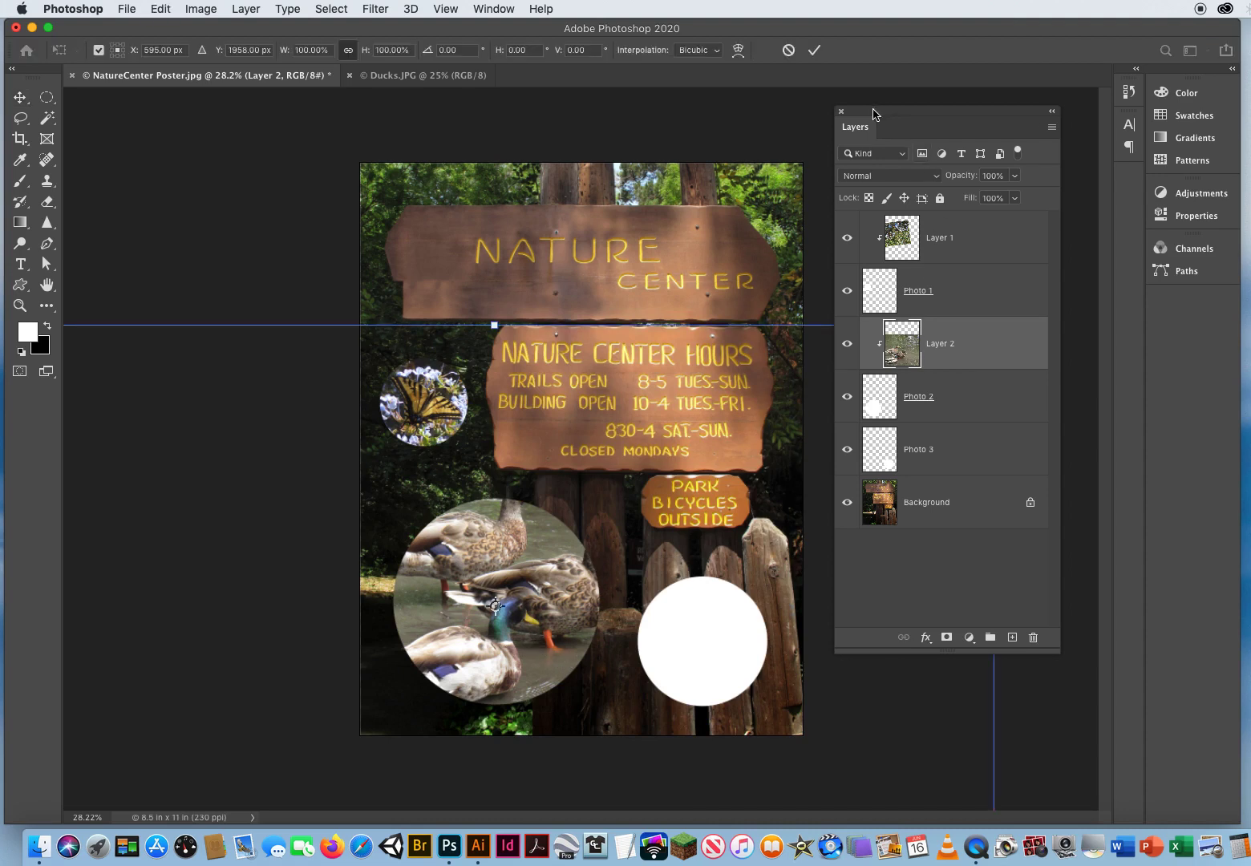
left_click_drag(873, 114, 974, 100)
left_click_drag(623, 467, 509, 389)
left_click_drag(882, 248, 672, 378)
left_click_drag(447, 591, 638, 620)
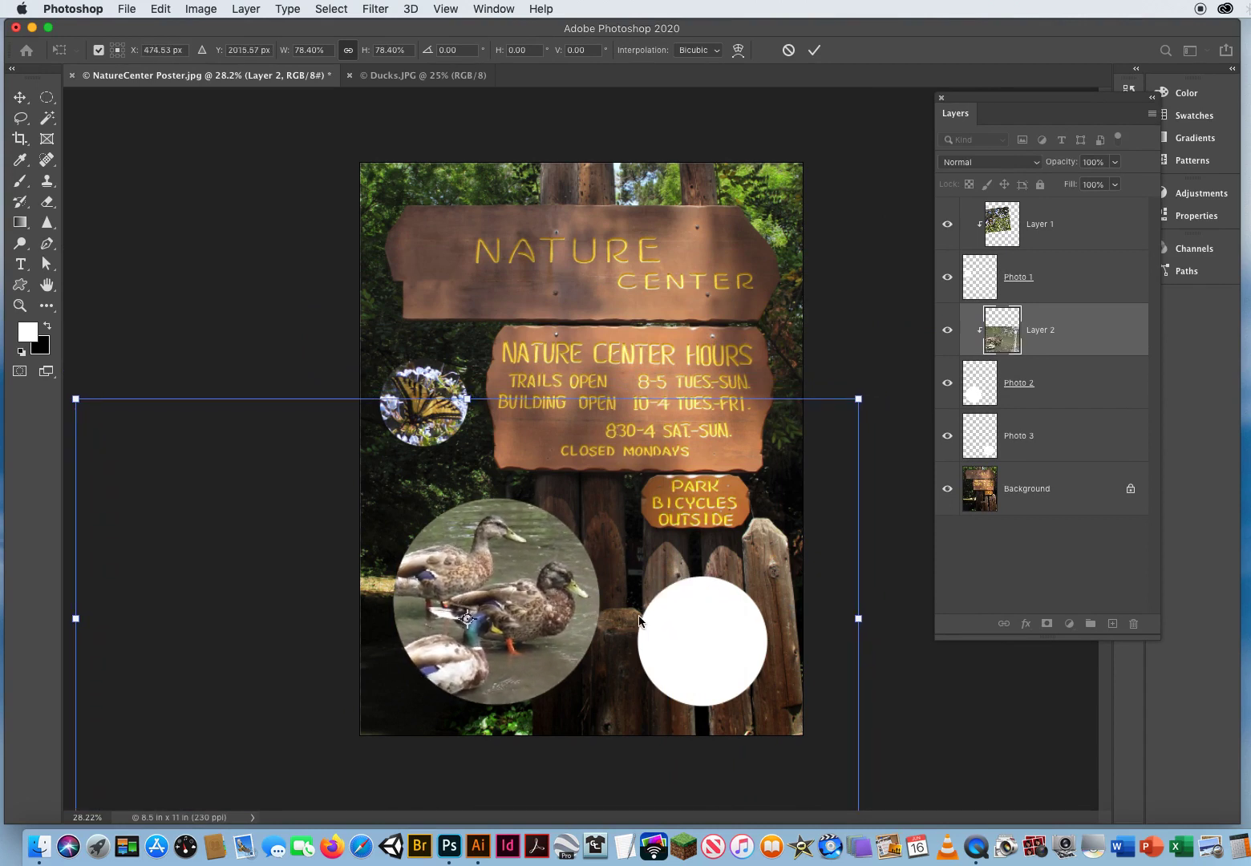
key("Return")
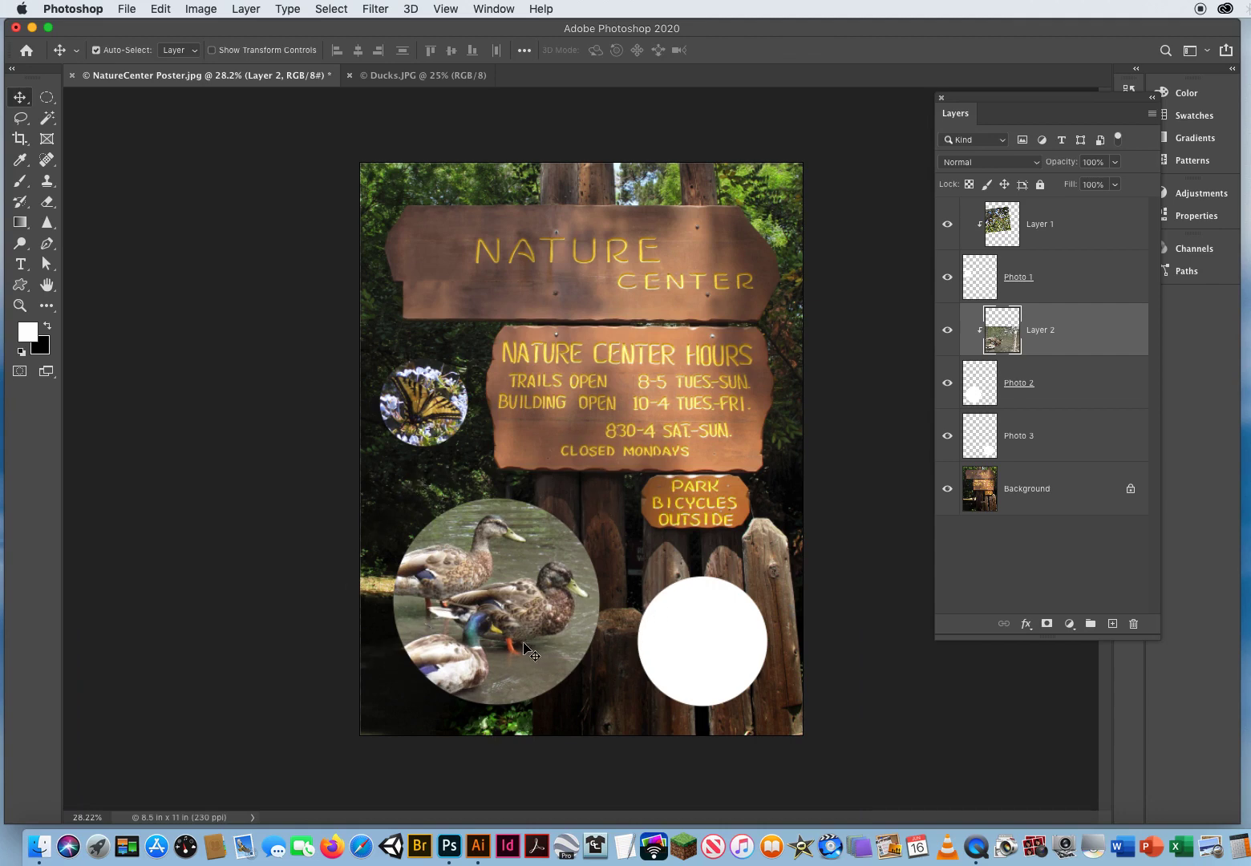
- Close Ducks.JPG and select the Photo 3 circle layer, toggling its visibility to confirm it
left_click(389, 77)
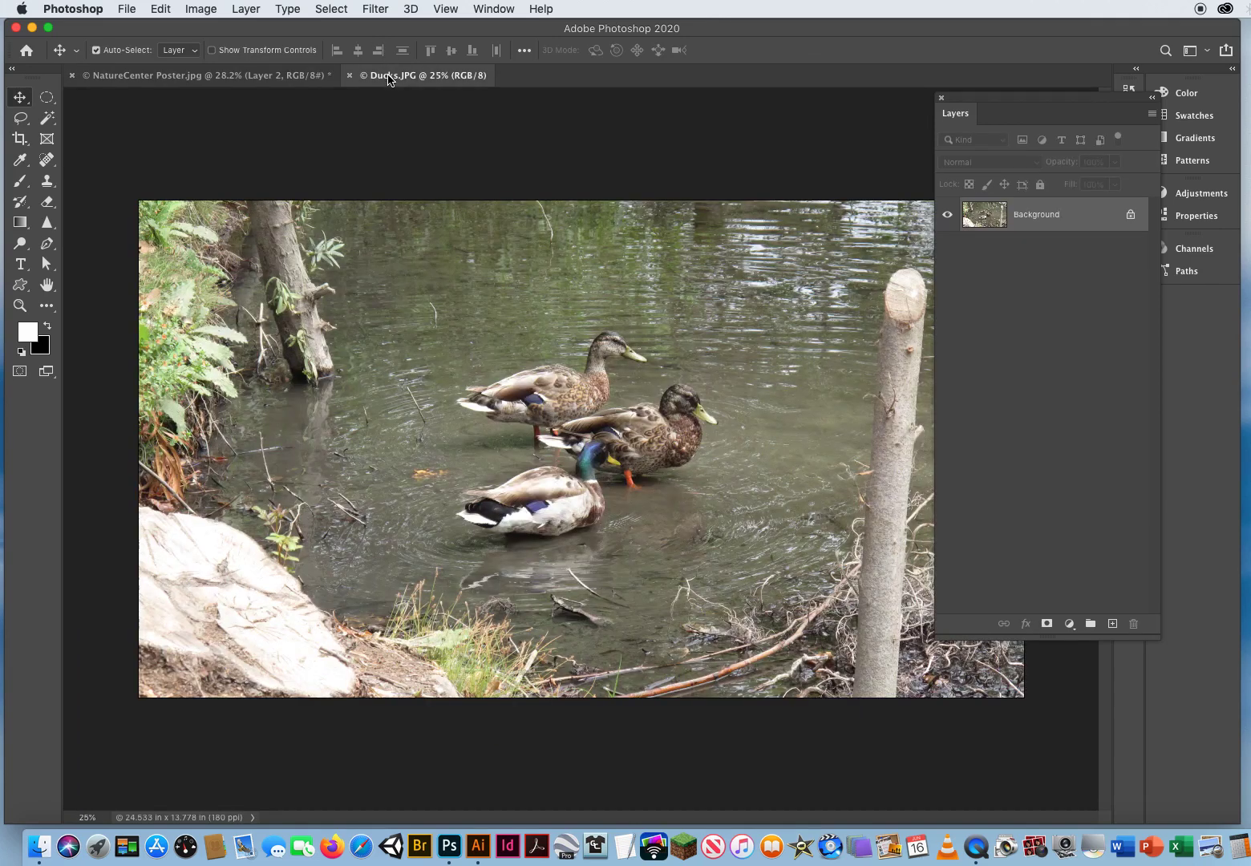
key("super+w")
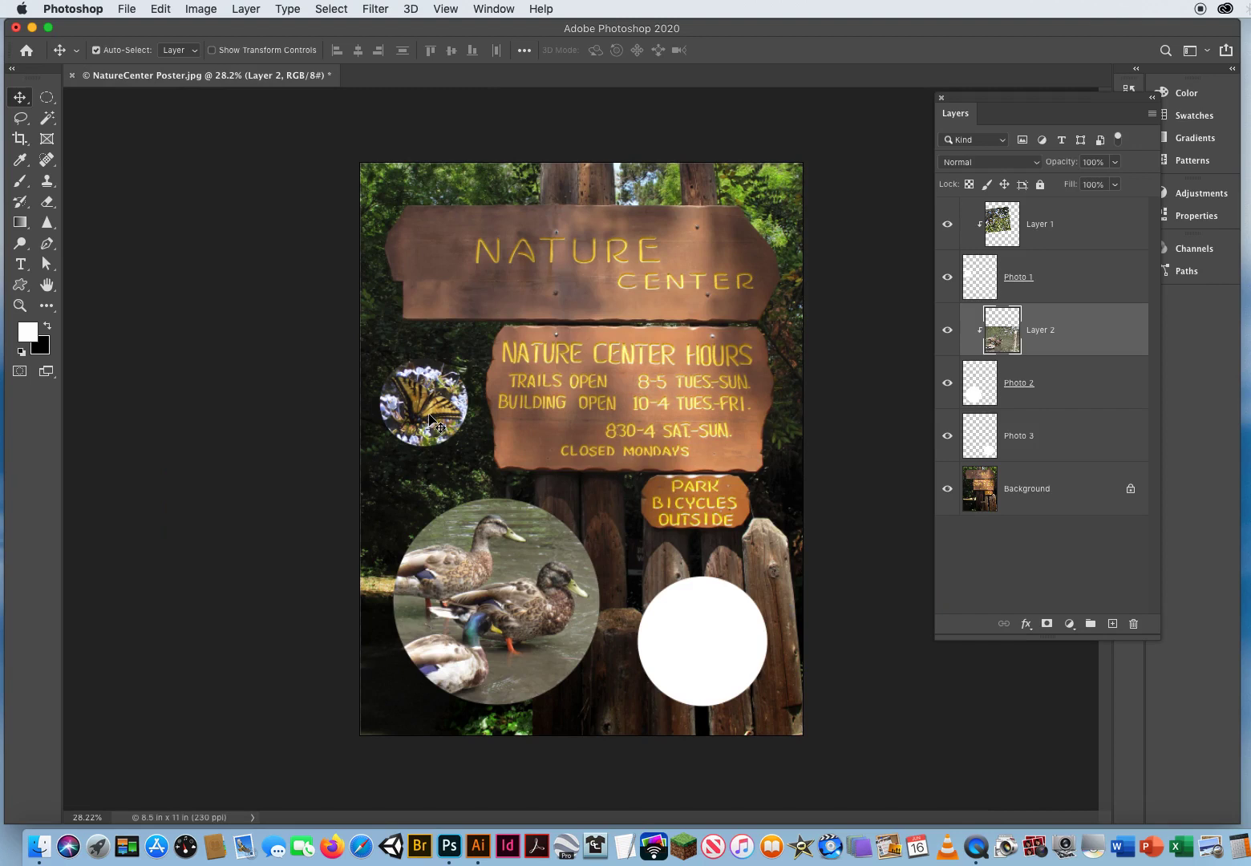
left_click(1070, 436)
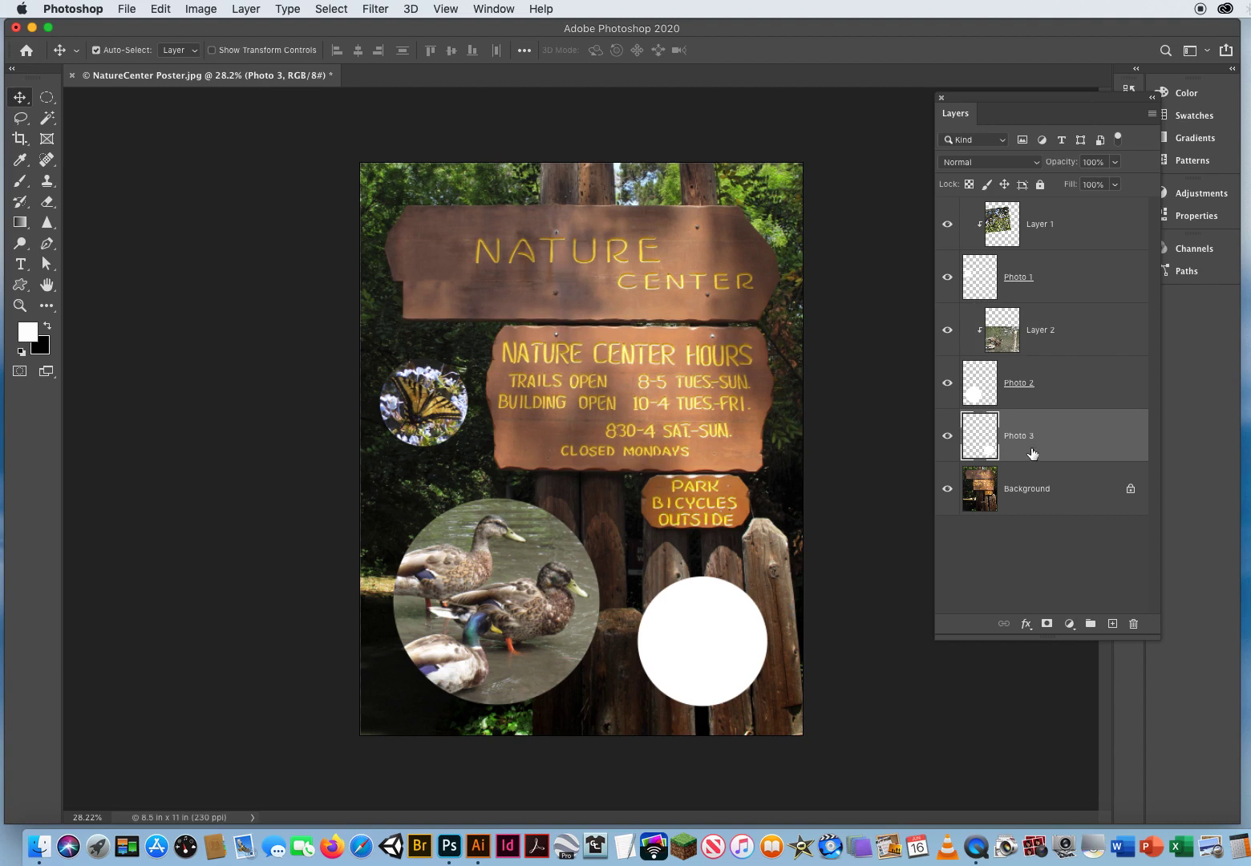
left_click(947, 437)
left_click(947, 437)
left_click(947, 437)
left_click(947, 437)
- Open the Lizard.JPG image
left_click(126, 10)
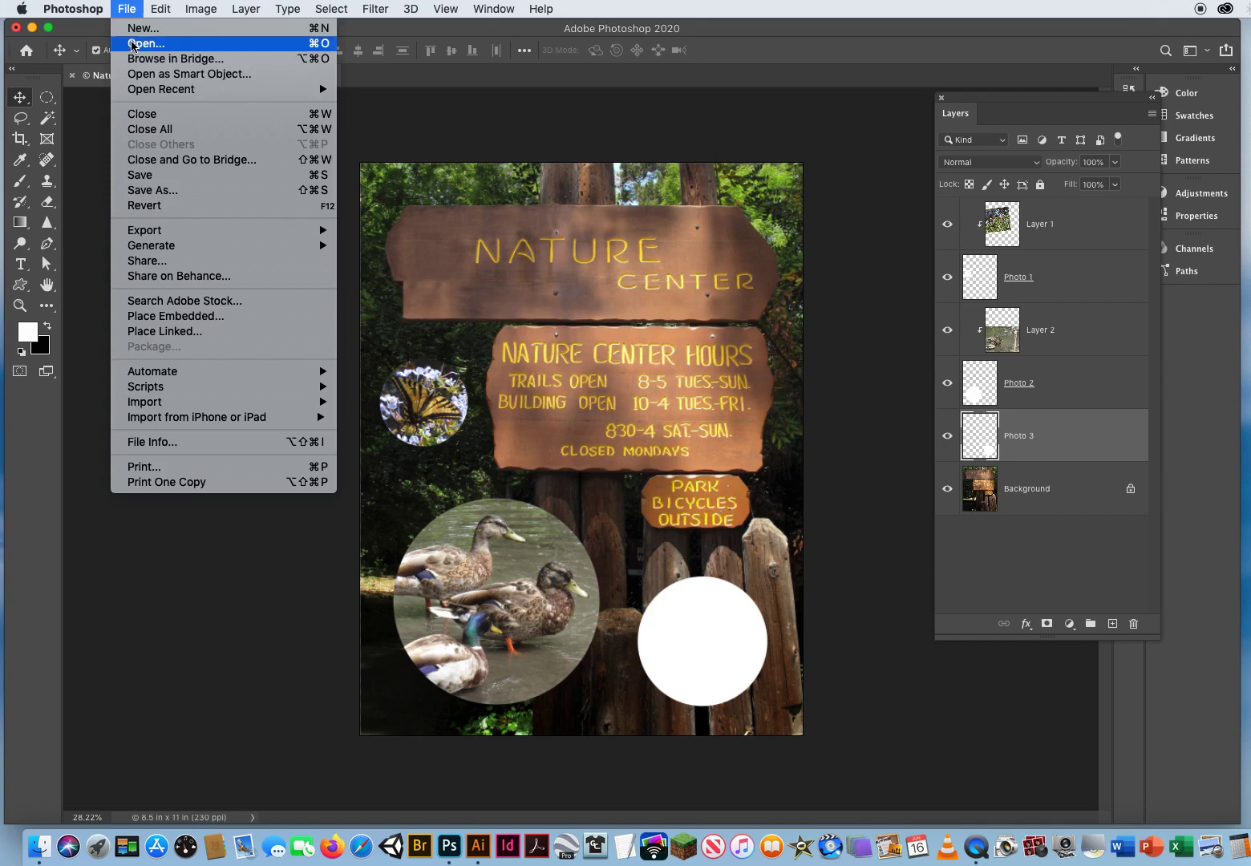
left_click(141, 45)
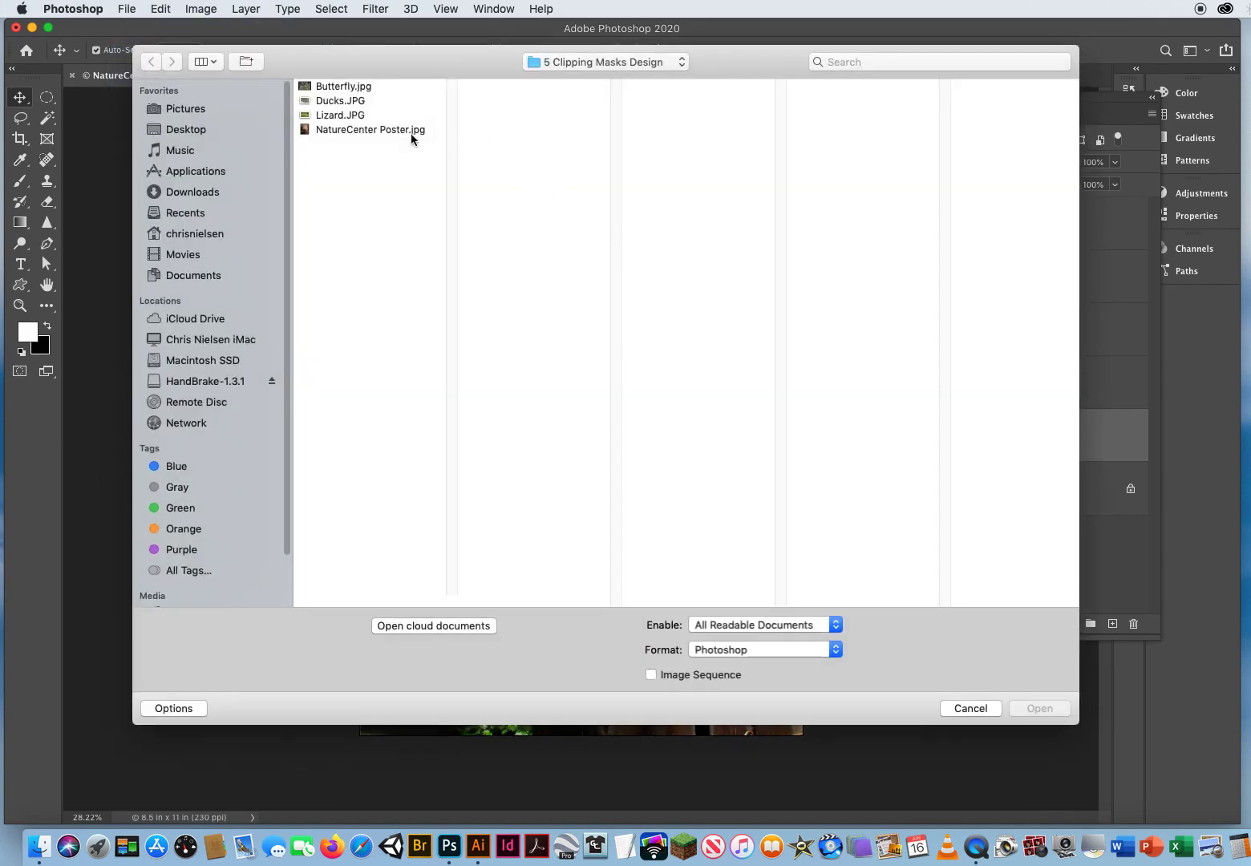
left_click(400, 114)
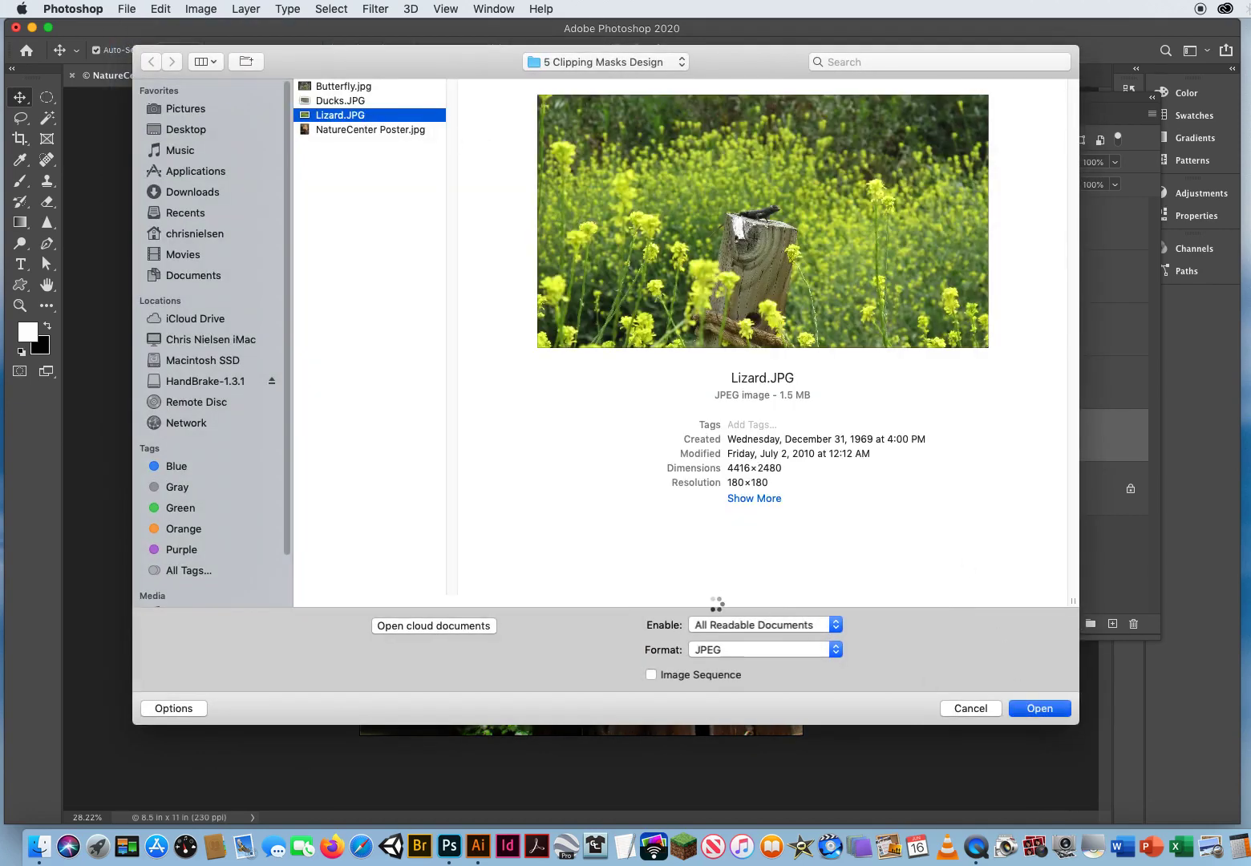
key("Return")
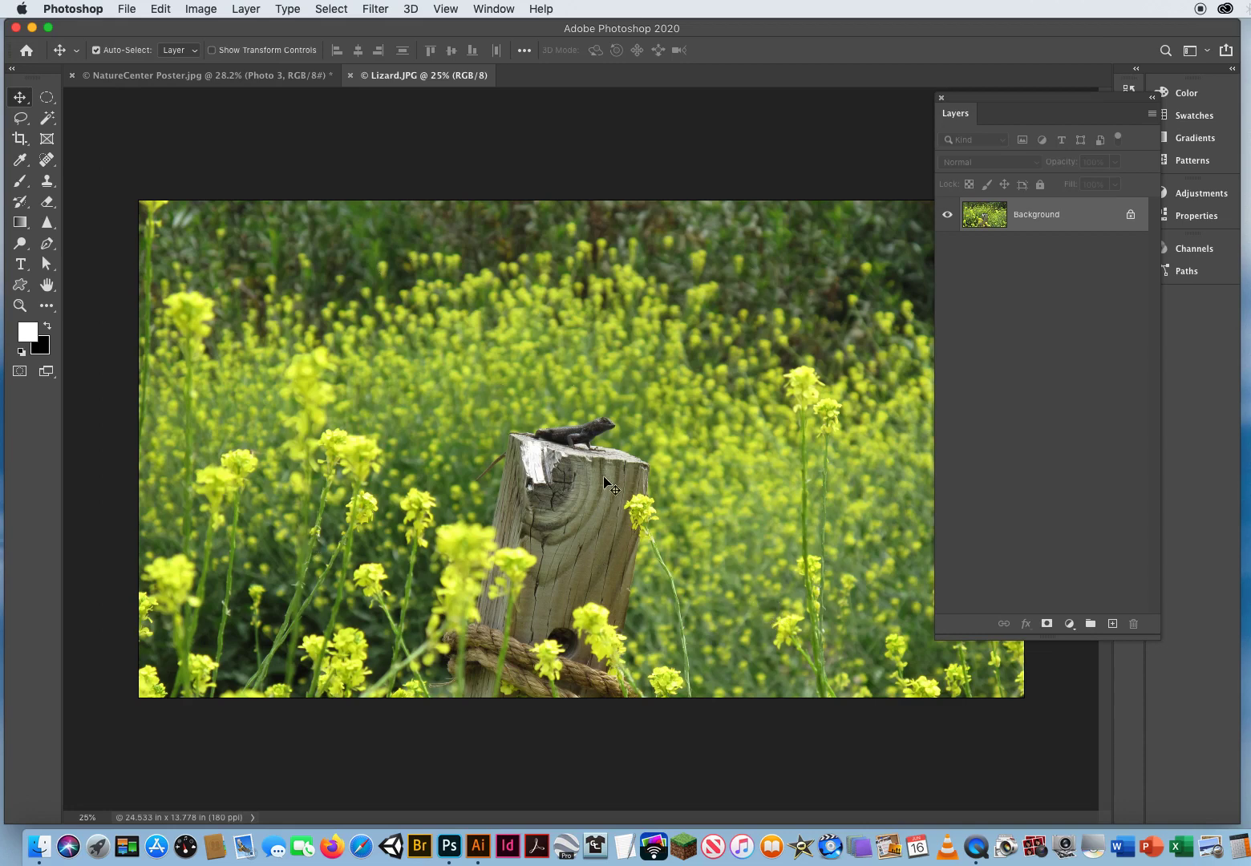
- Drag the lizard photo onto the poster, clip it to Photo 3, and position it in the circle
left_click_drag(570, 436, 256, 76)
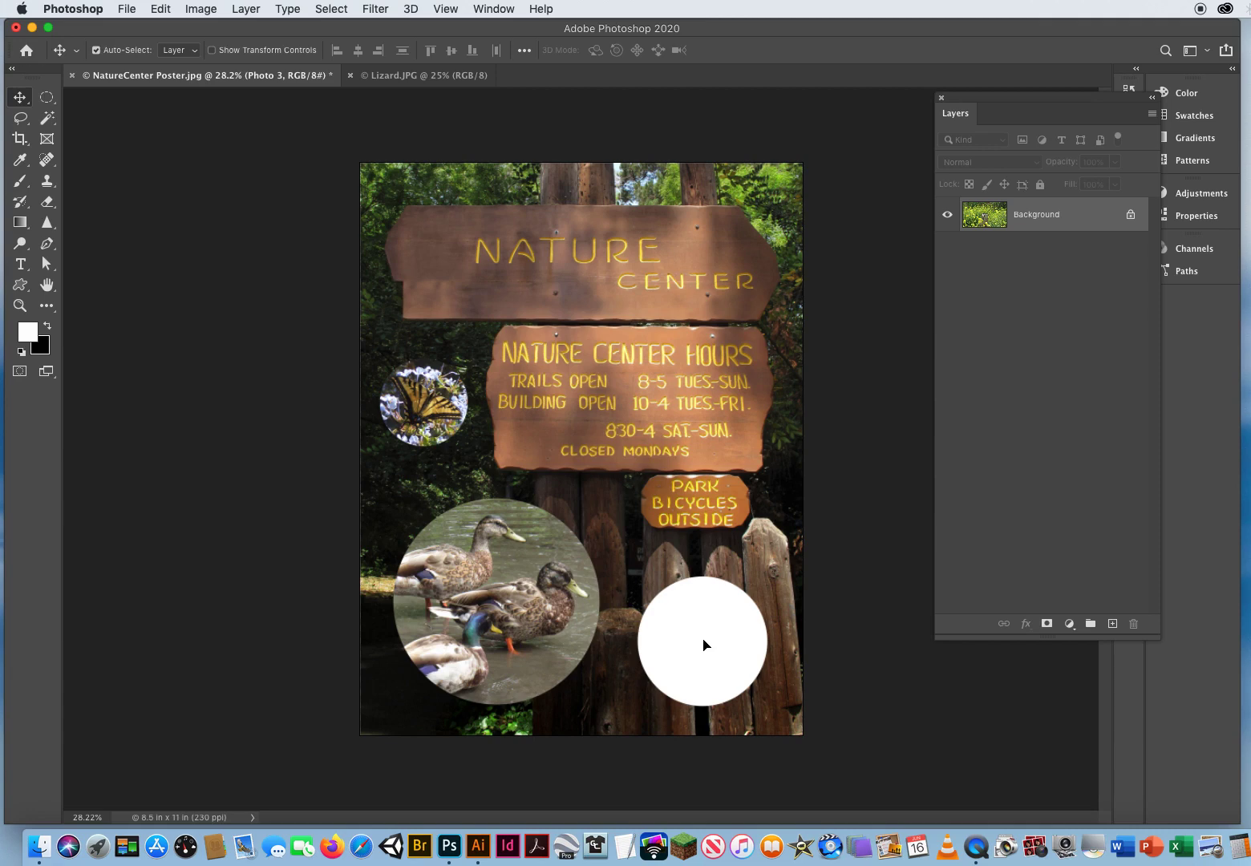
left_click_drag(703, 645, 725, 642)
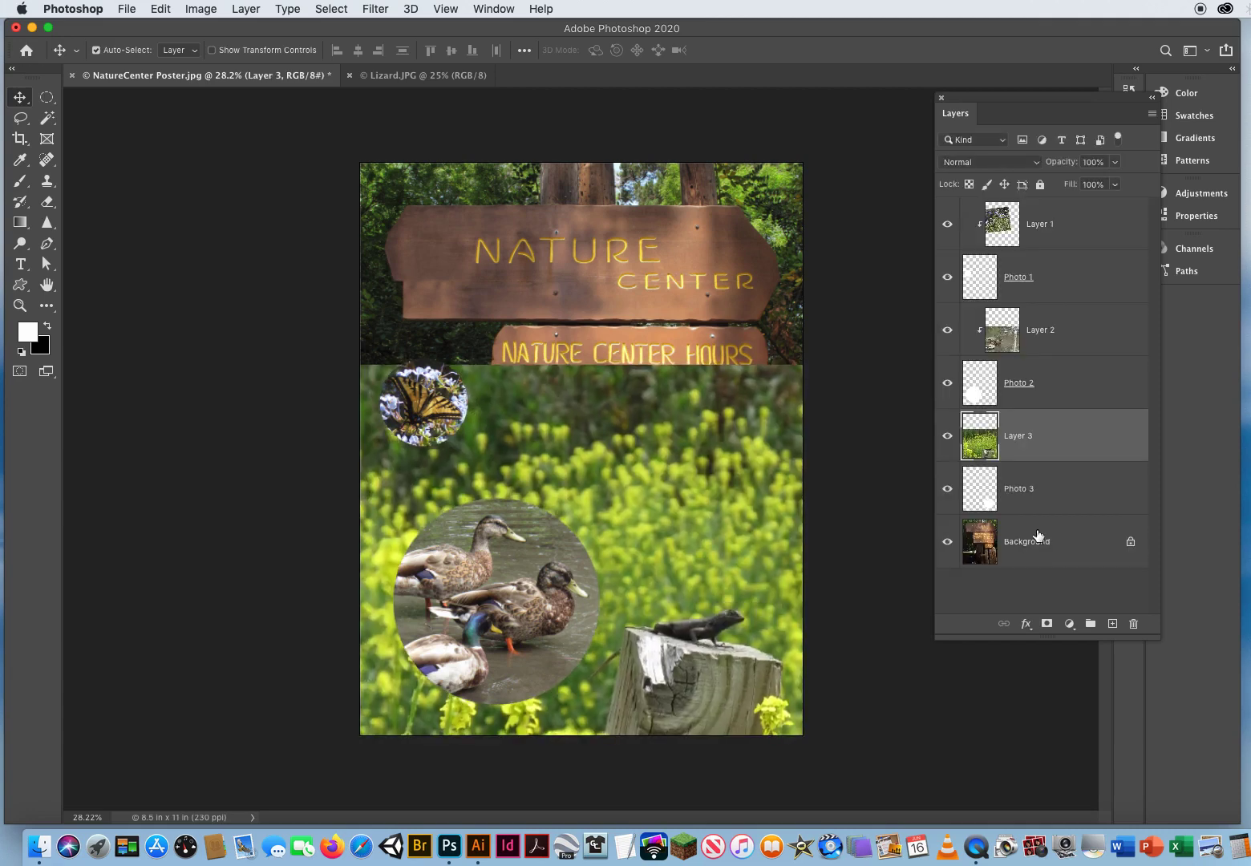
left_click(1073, 457, "alt")
left_click_drag(692, 655, 691, 662)
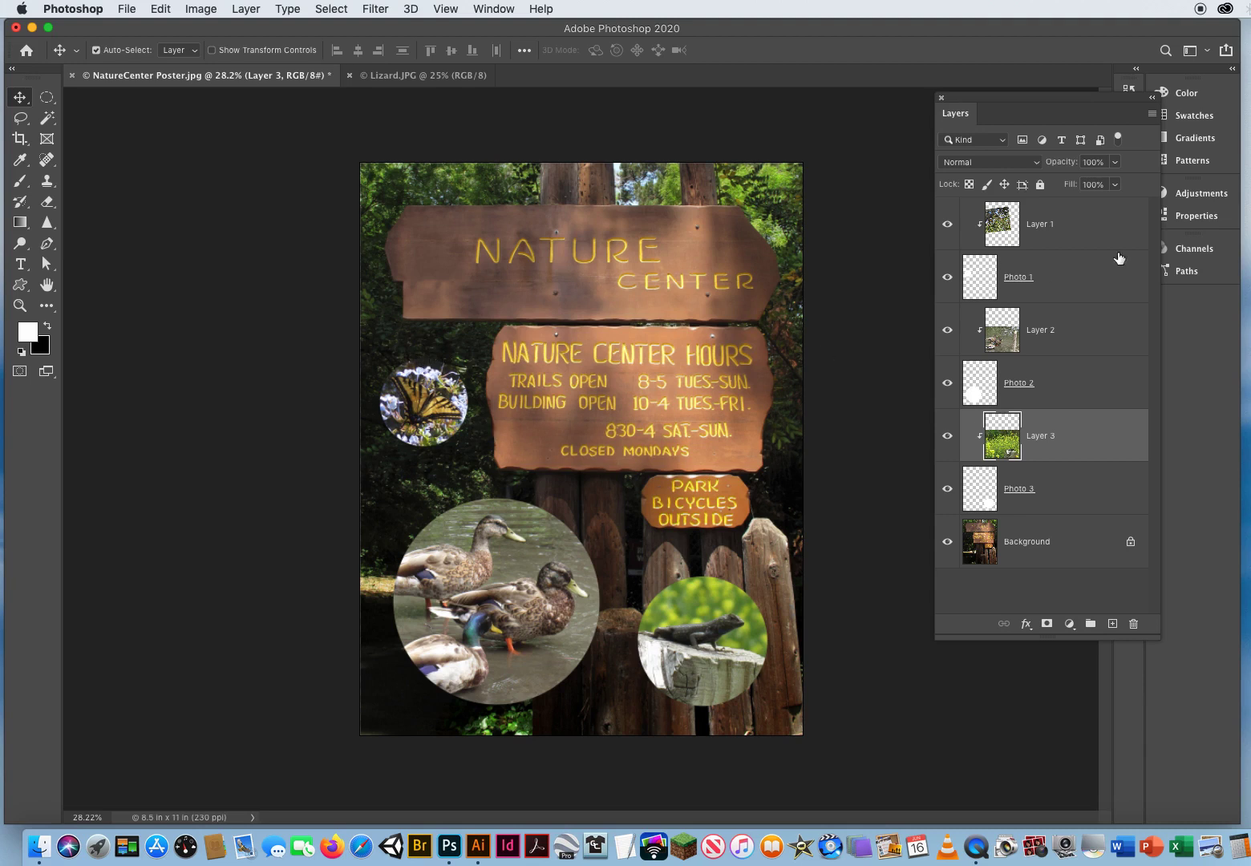
left_click(1061, 283)
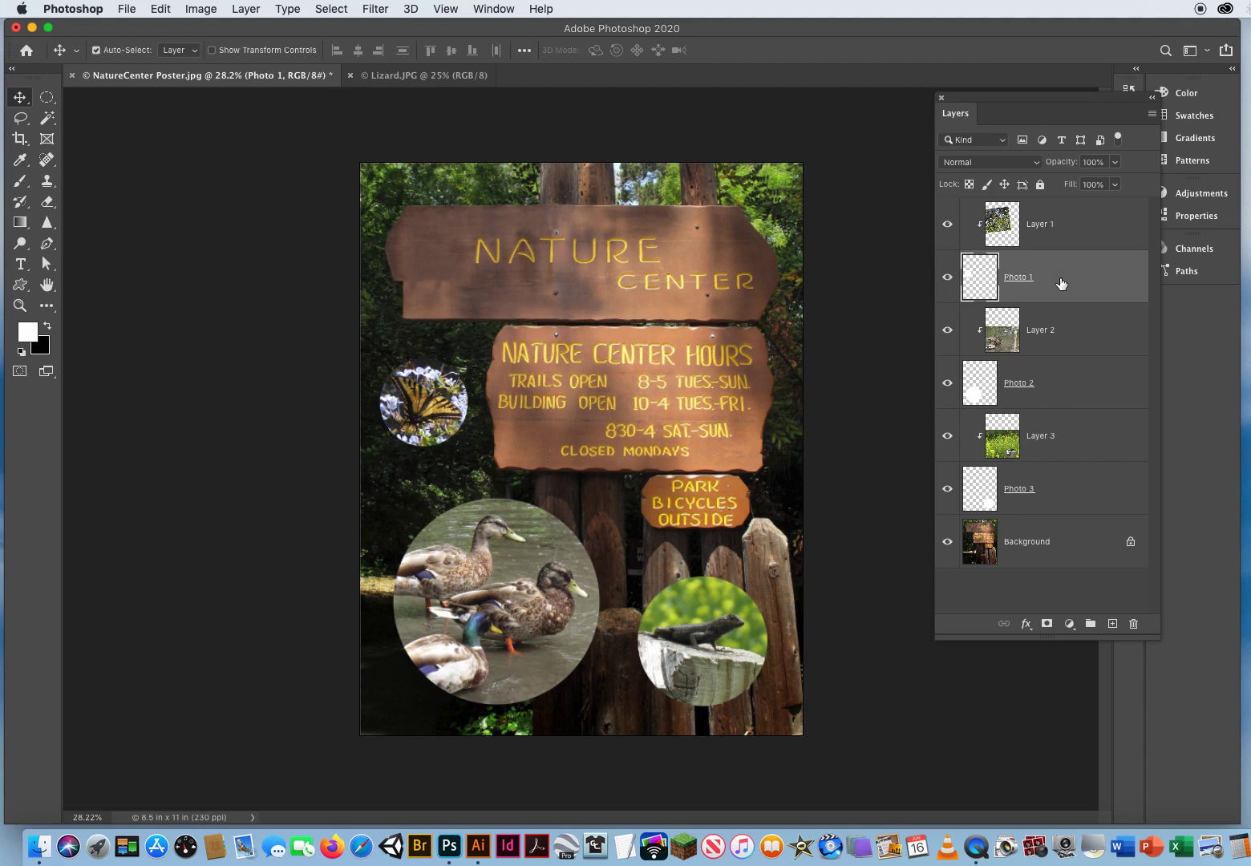
left_click(947, 276)
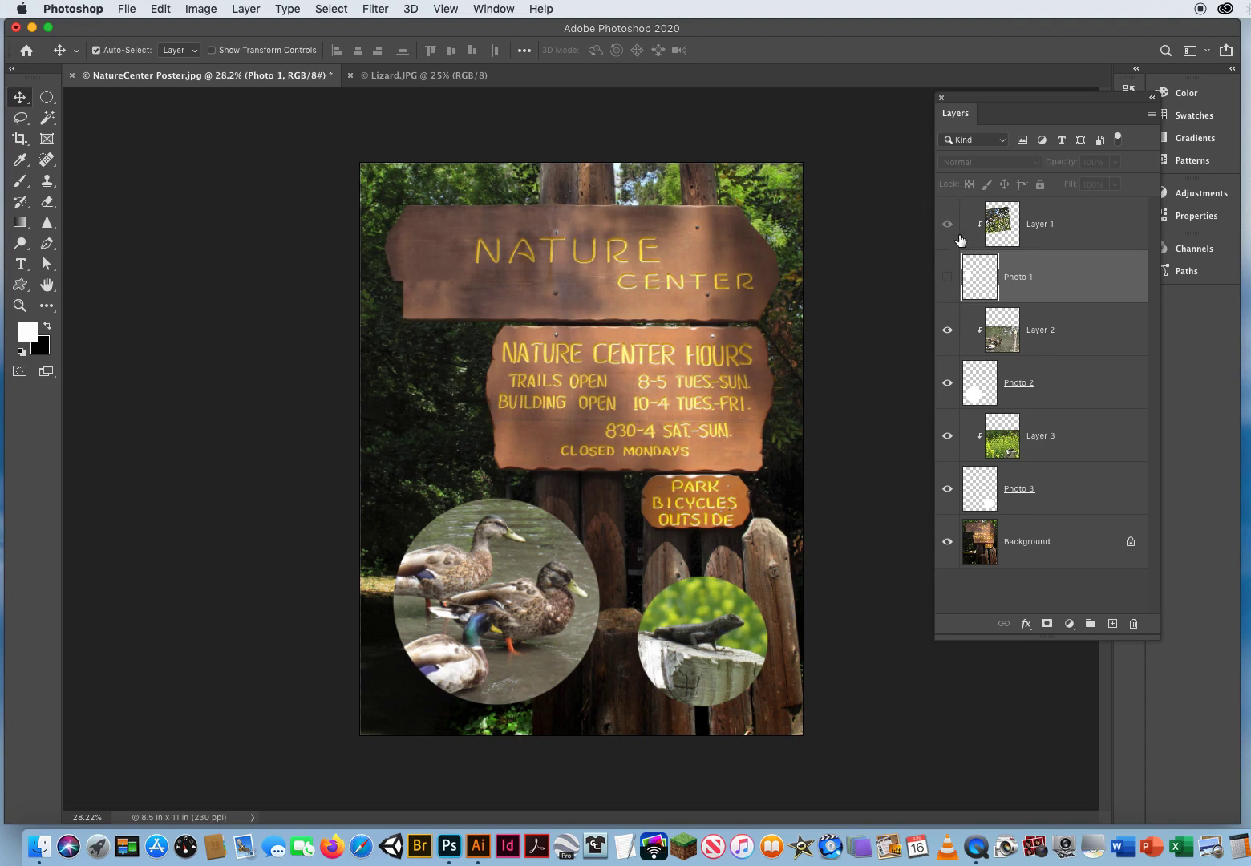
left_click(947, 277)
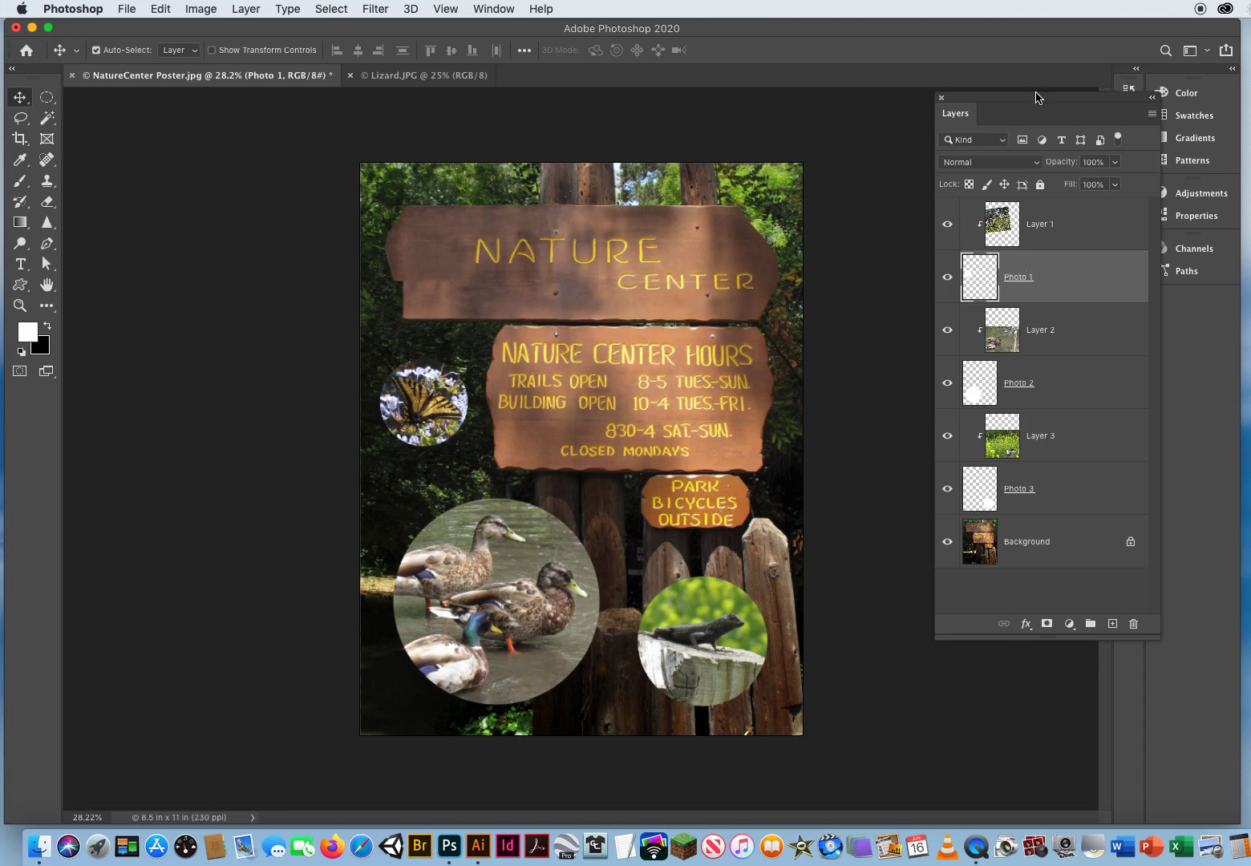
left_click_drag(1034, 98, 946, 100)
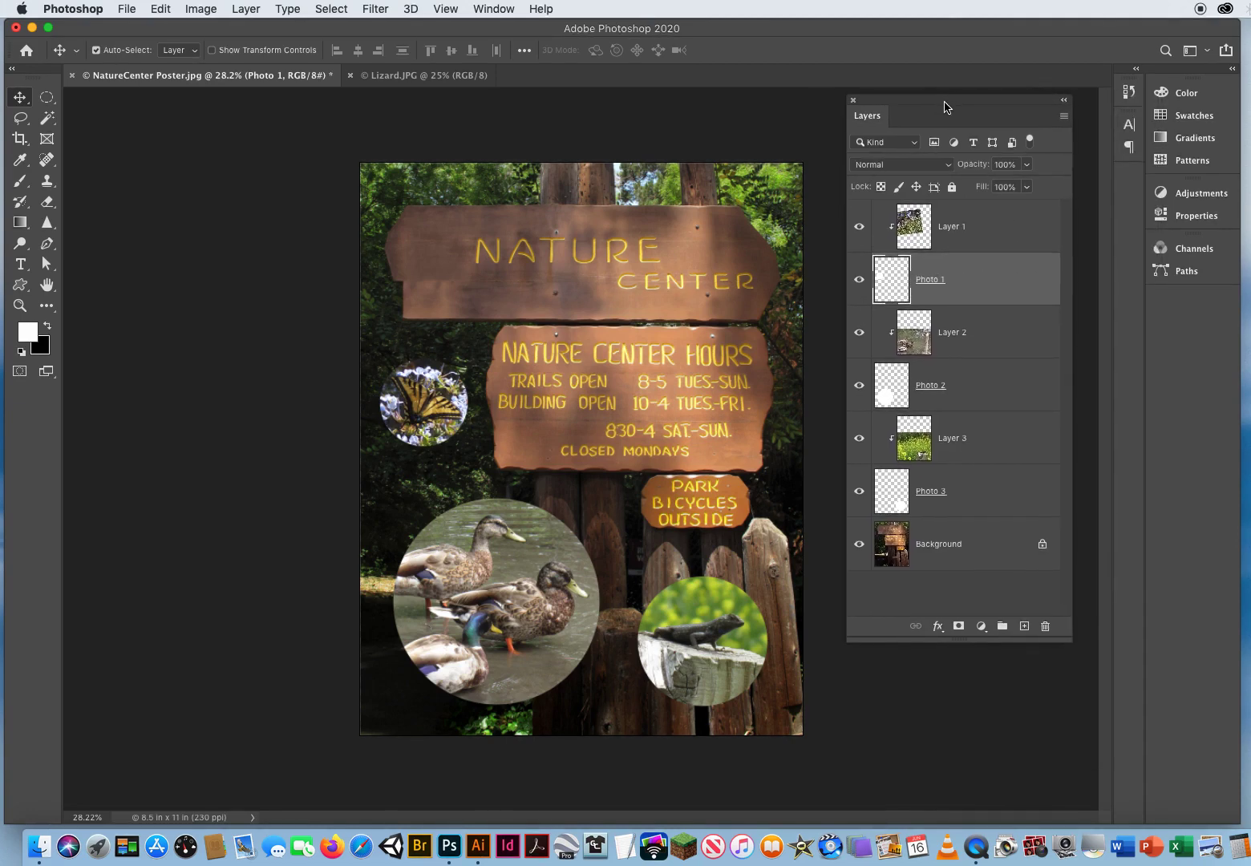
- Add a Stroke layer style to the Photo 1 butterfly circle
double_click(998, 282)
left_click_drag(976, 105, 960, 121)
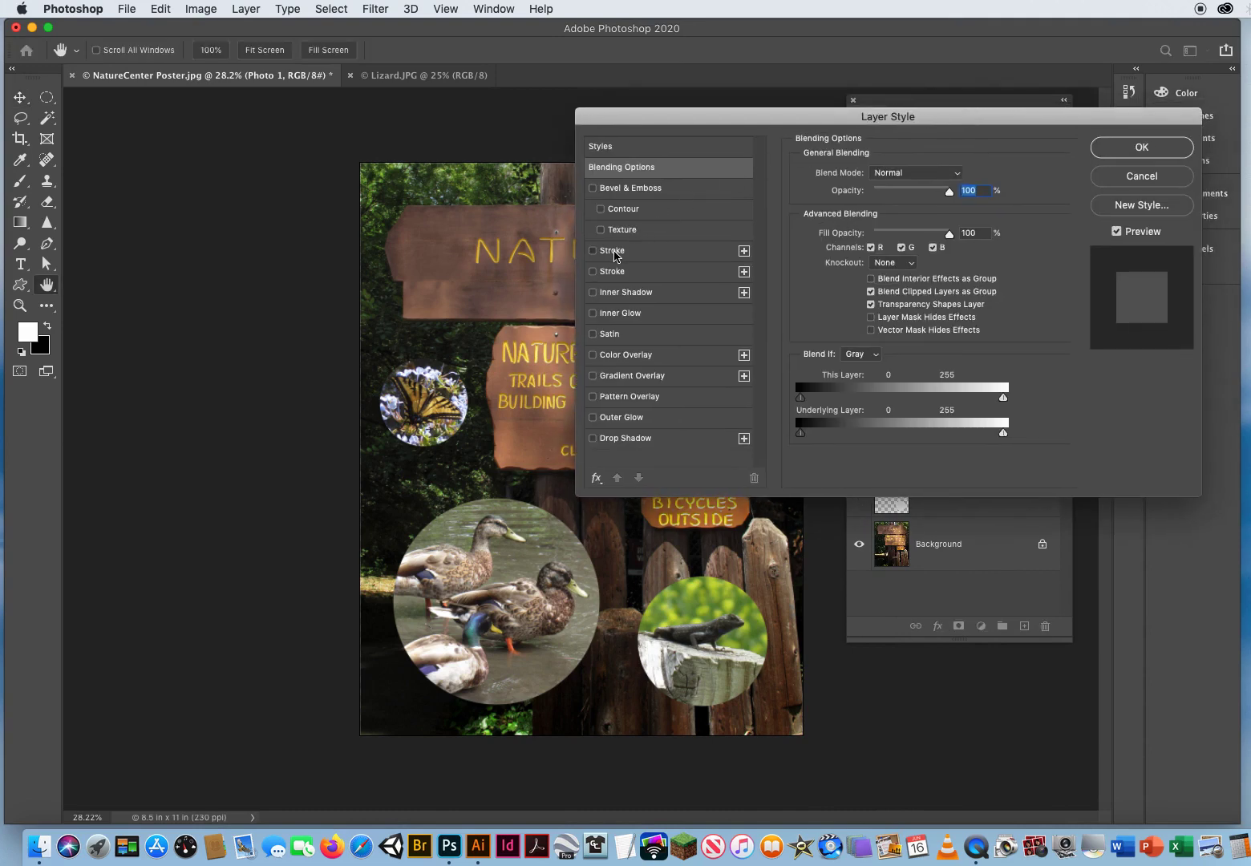
left_click(614, 251)
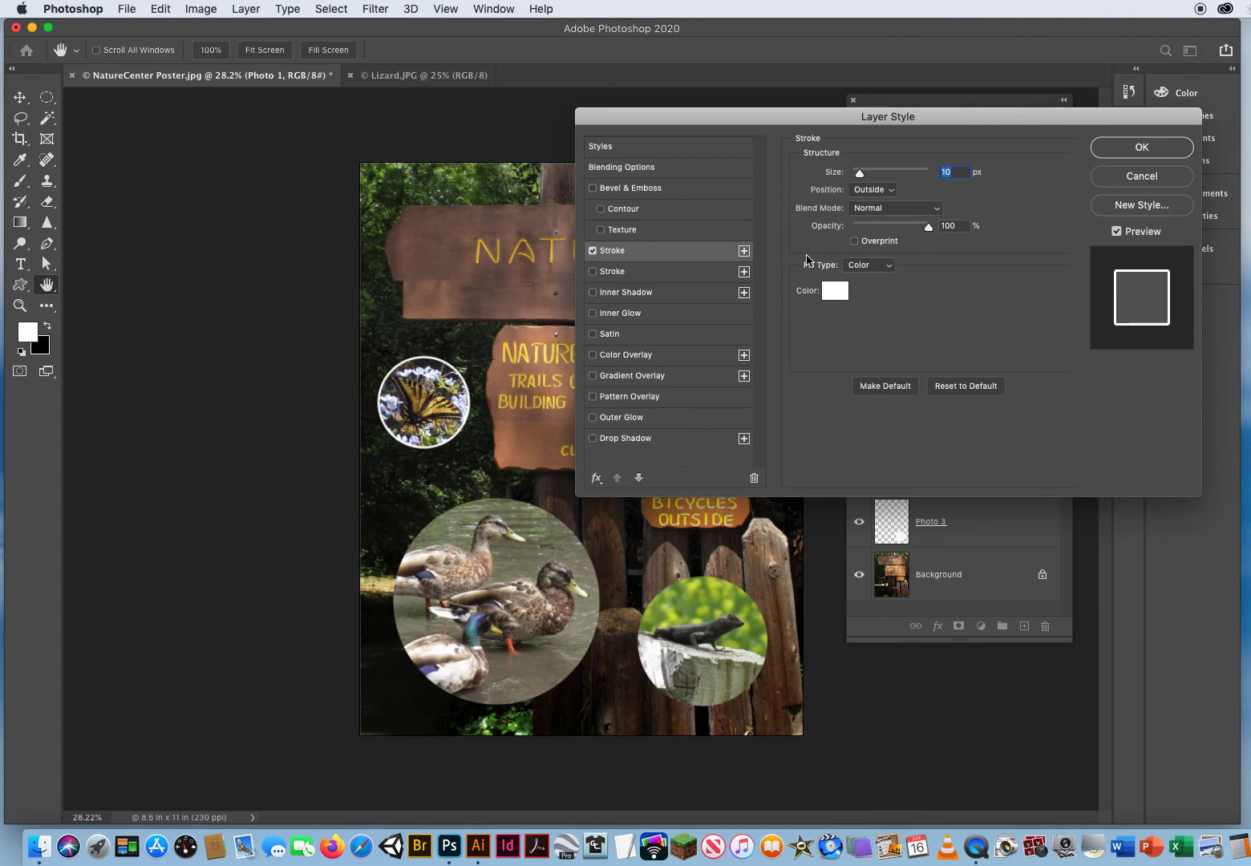
left_click_drag(687, 119, 716, 116)
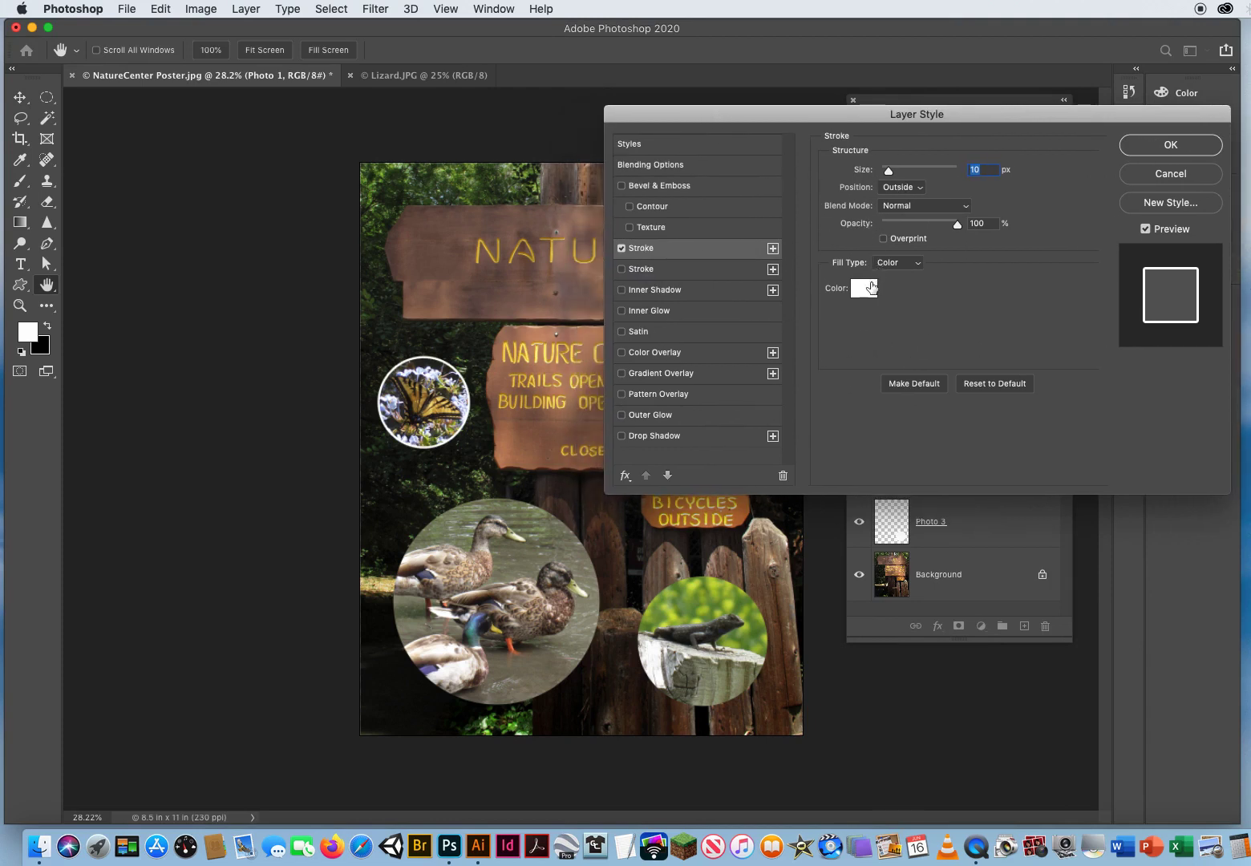
- Set the stroke colour to #fdd743, sampled from the sign's yellow lettering, and size to 21 px
left_click(863, 293)
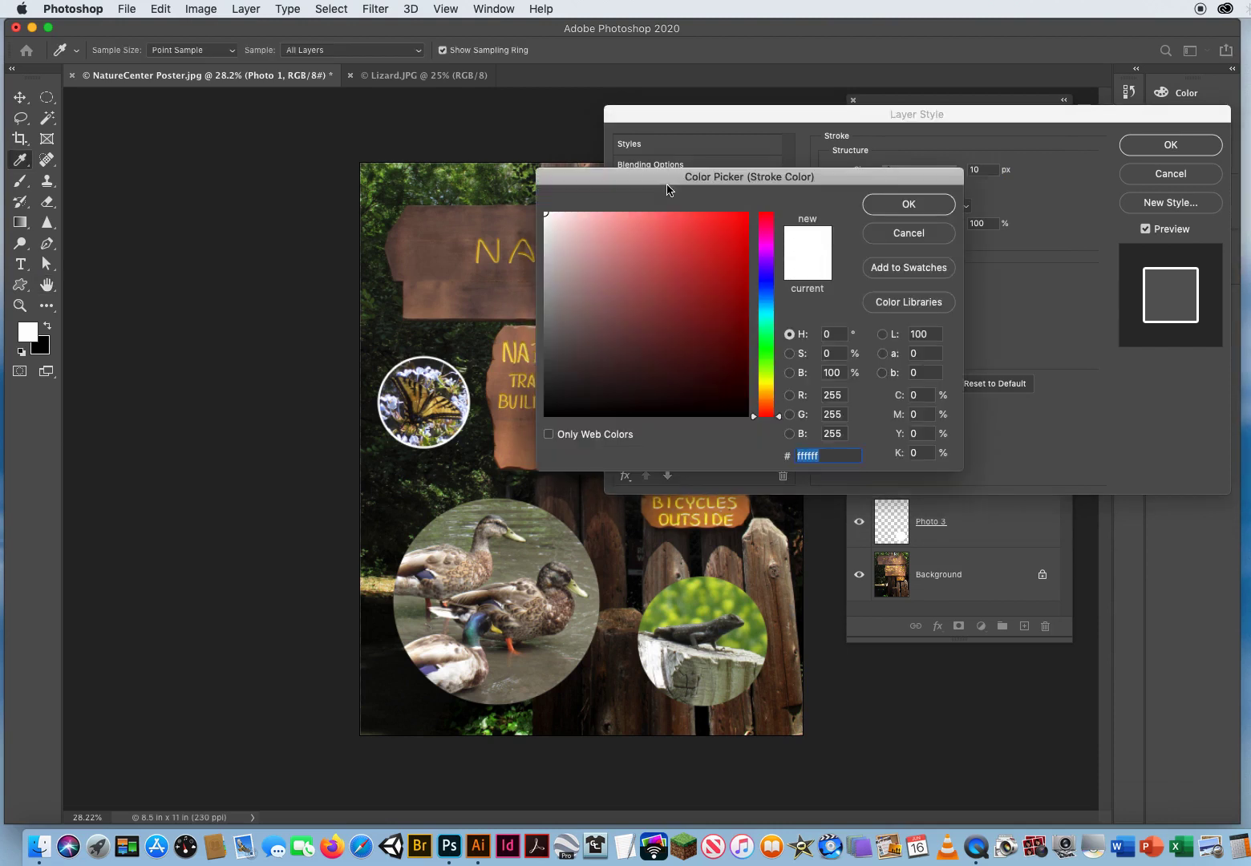
mouse_move(665, 183)
left_mouse_down()
mouse_move(764, 173)
mouse_move(778, 185)
left_mouse_up()
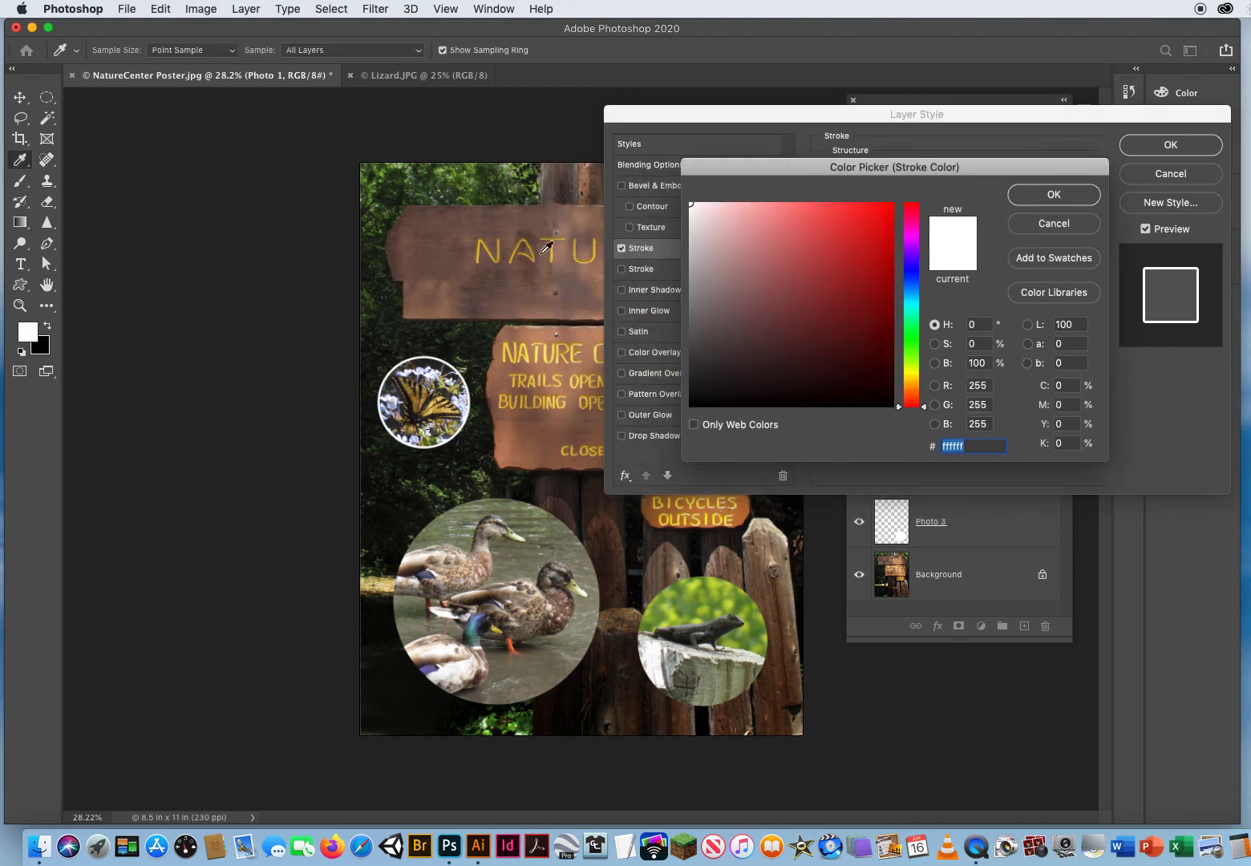
left_click(508, 345)
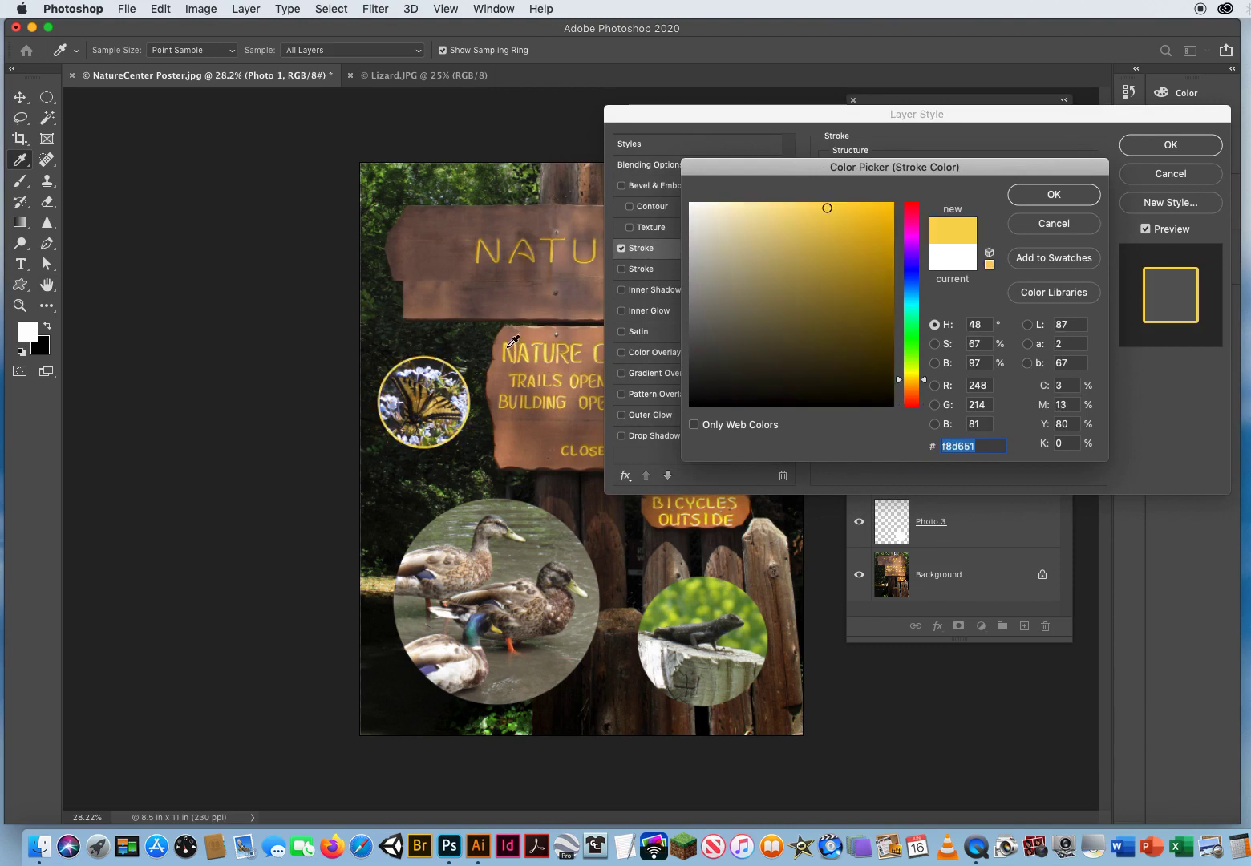
left_click_drag(828, 211, 839, 204)
left_click(1022, 200)
left_click_drag(889, 174, 892, 176)
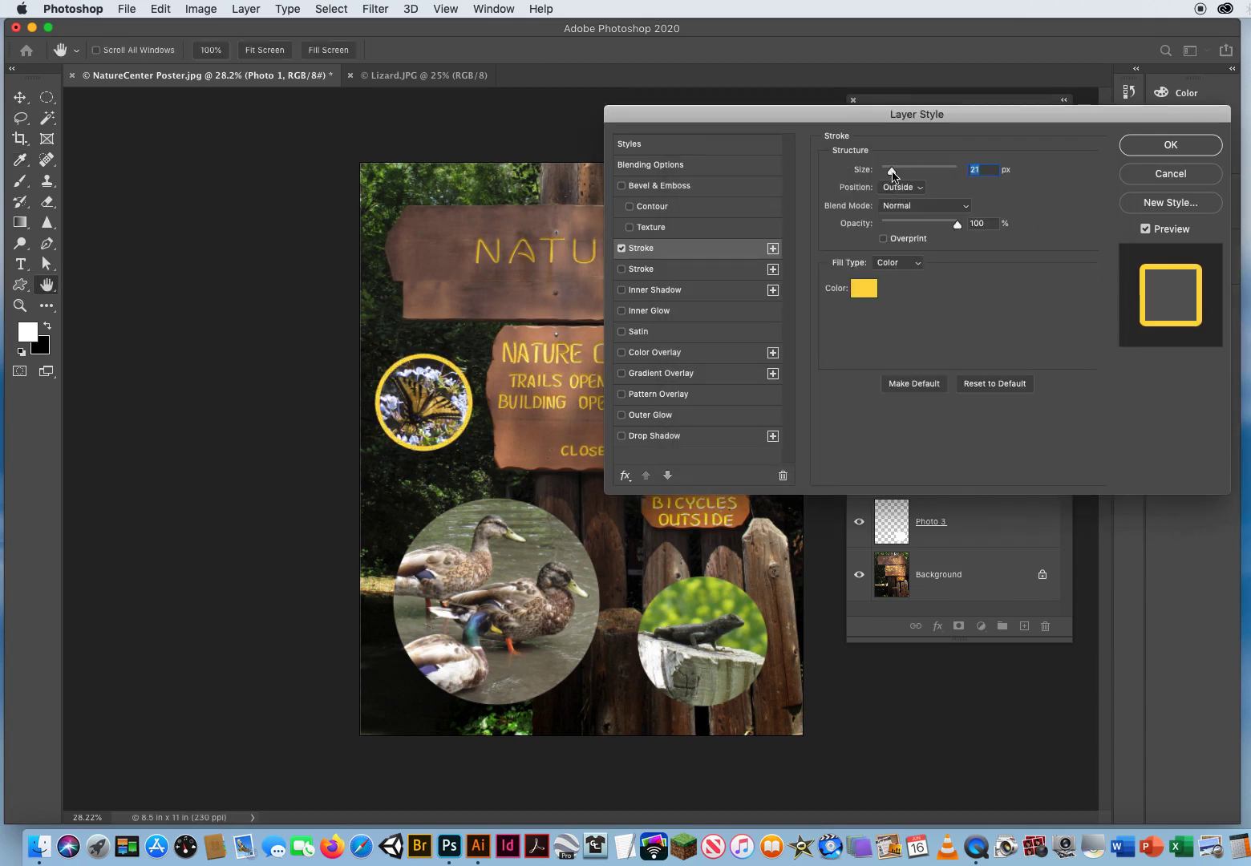
- Give Photo 1 a black (000000) inner shadow: 91% opacity, 10% choke, 49 px size
left_click(662, 291)
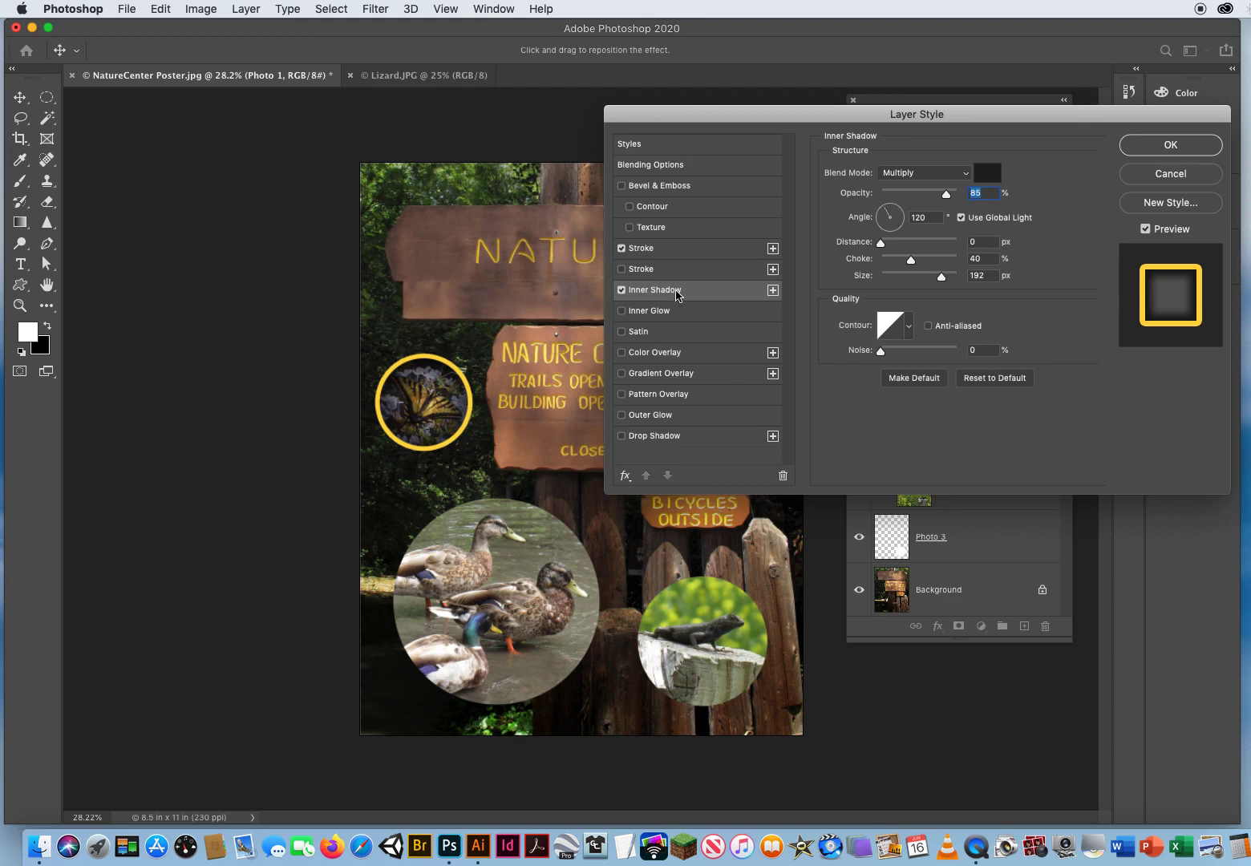
mouse_move(947, 200)
left_mouse_down()
mouse_move(935, 200)
mouse_move(947, 200)
left_mouse_up()
mouse_move(913, 266)
left_mouse_down()
mouse_move(887, 264)
mouse_move(914, 281)
mouse_move(900, 281)
left_mouse_up()
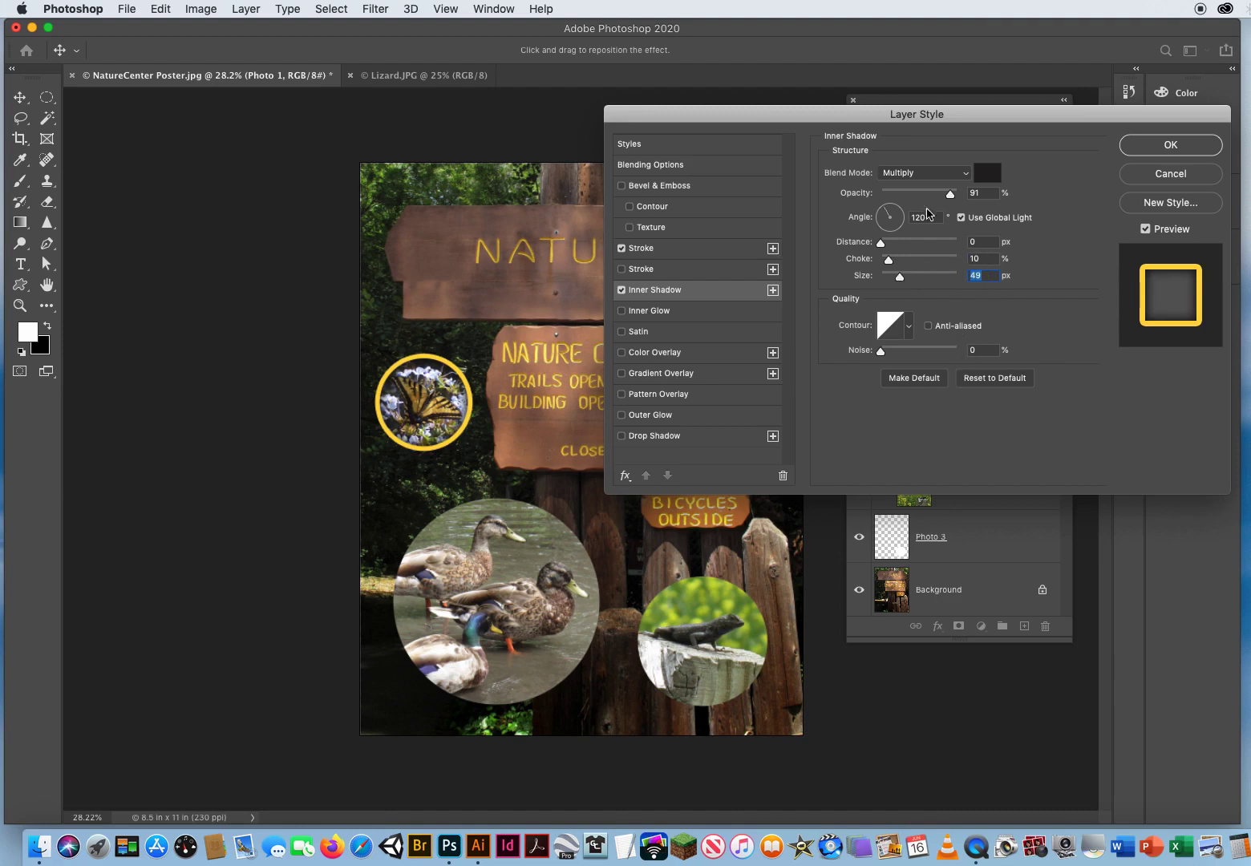
mouse_move(880, 243)
left_mouse_down()
mouse_move(906, 242)
mouse_move(880, 242)
left_mouse_up()
left_click(988, 172)
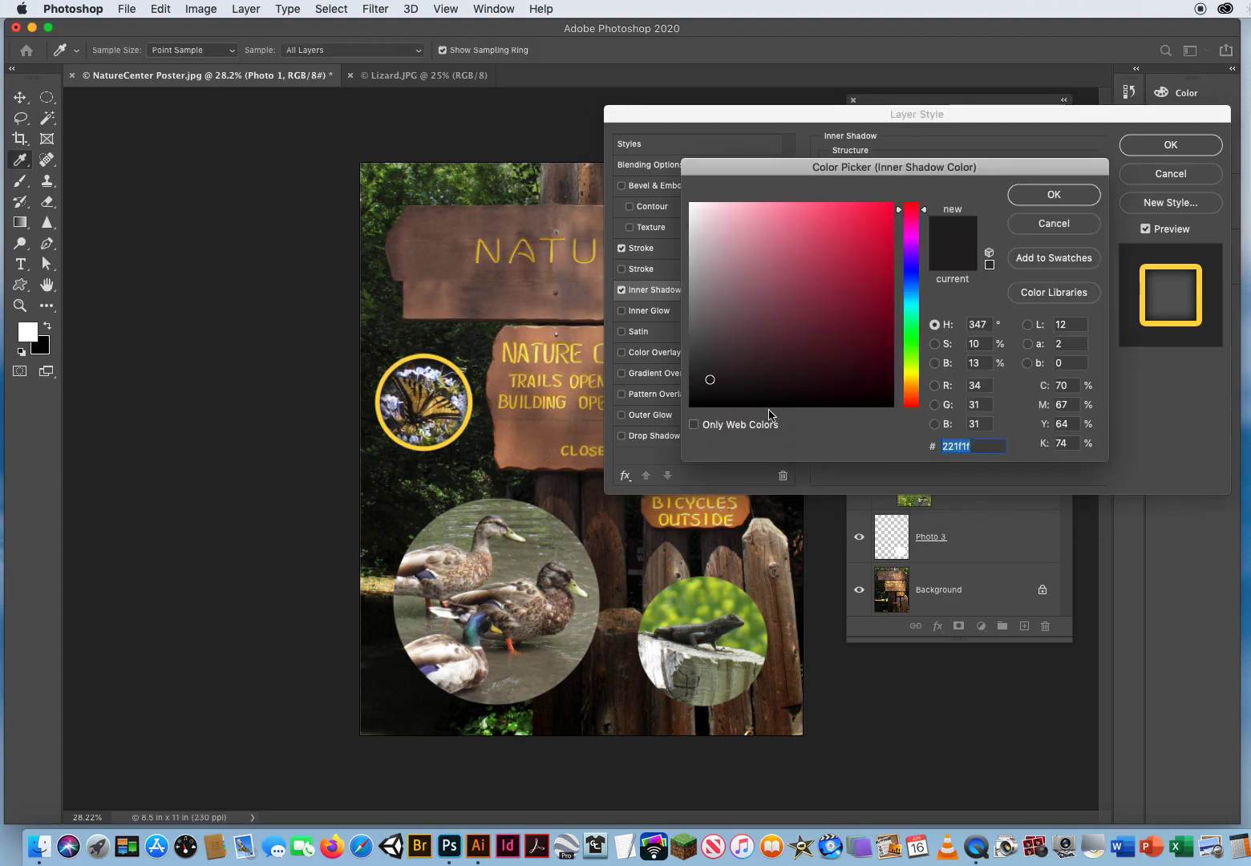
type("000000")
left_click(1044, 194)
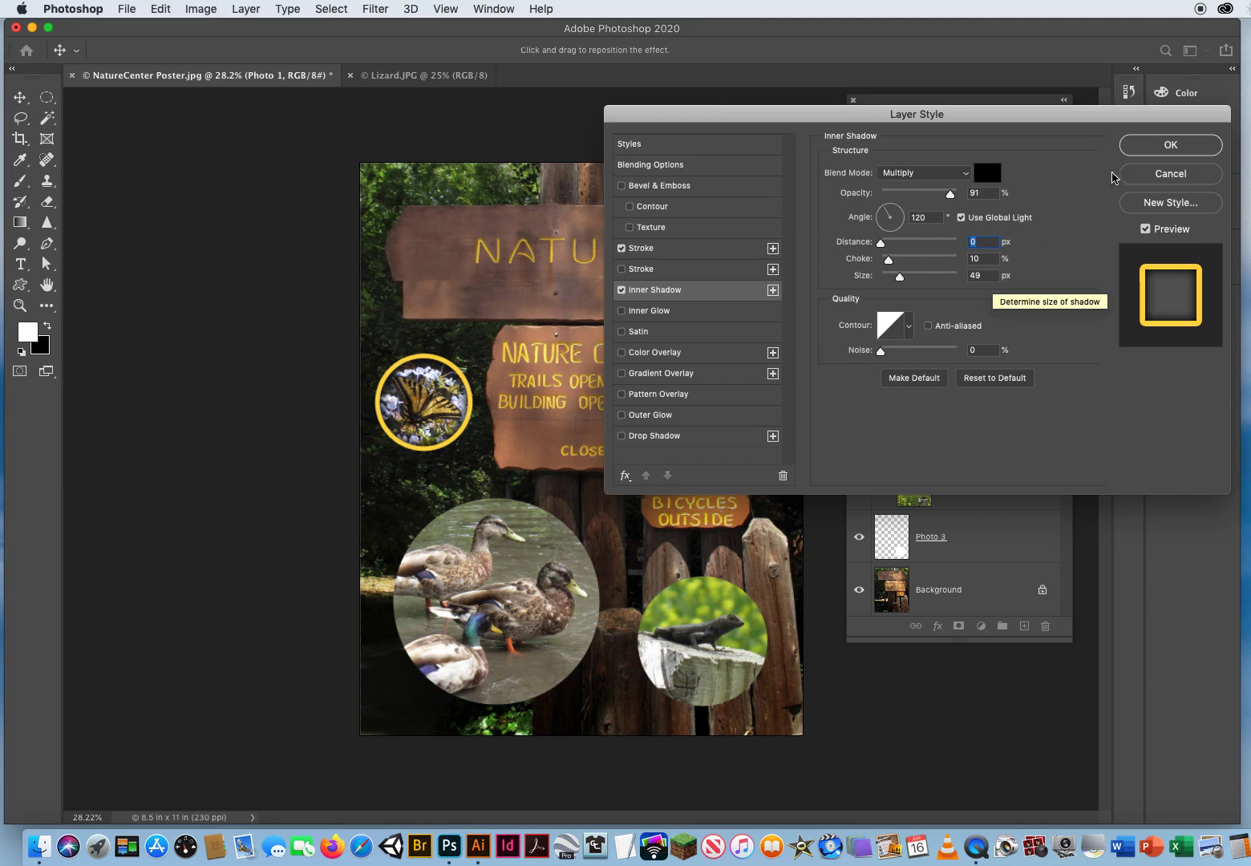
left_click(1159, 145)
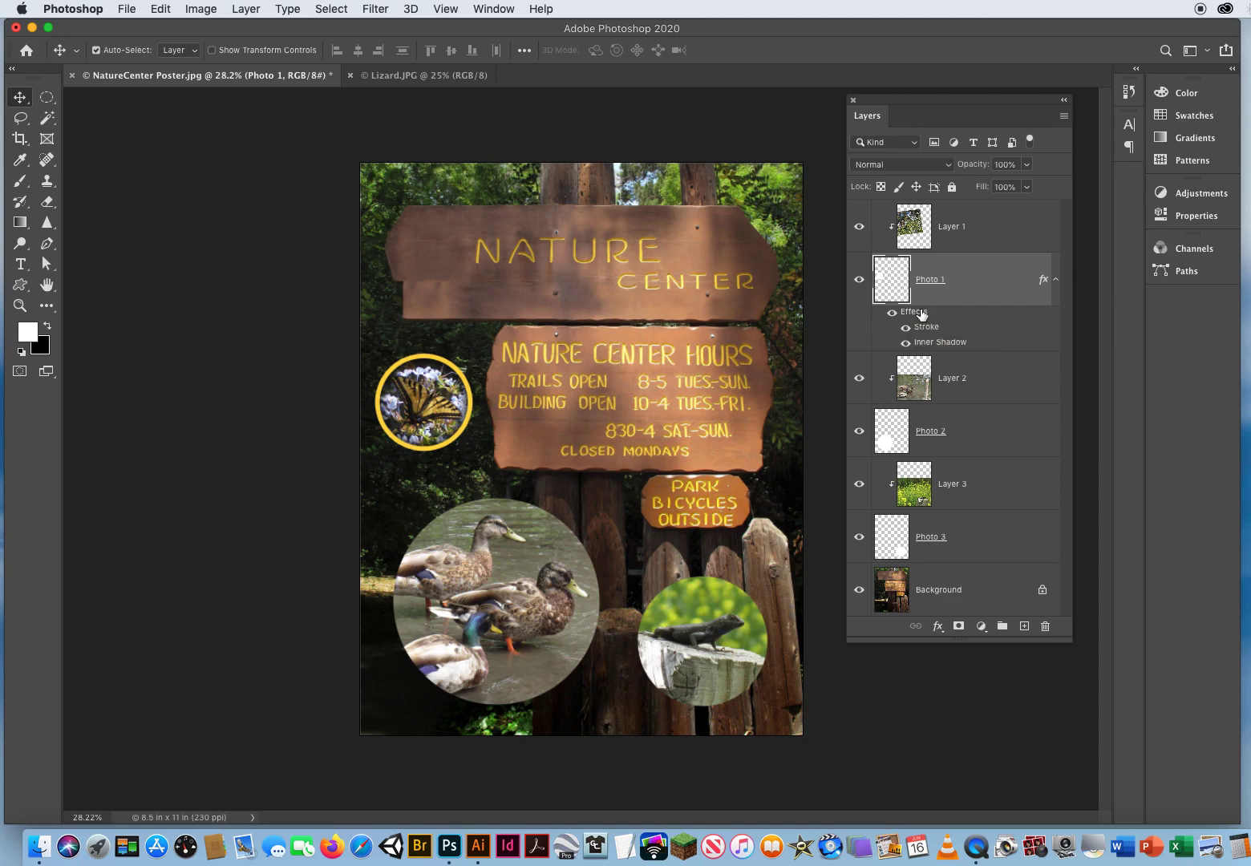
- Copy Photo 1's Stroke and Inner Shadow effects onto Photo 2 and Photo 3, then collapse all three effects lists
mouse_move(922, 315)
left_mouse_down()
mouse_move(972, 354)
mouse_move(986, 420)
mouse_move(959, 432)
mouse_move(983, 441)
left_mouse_up()
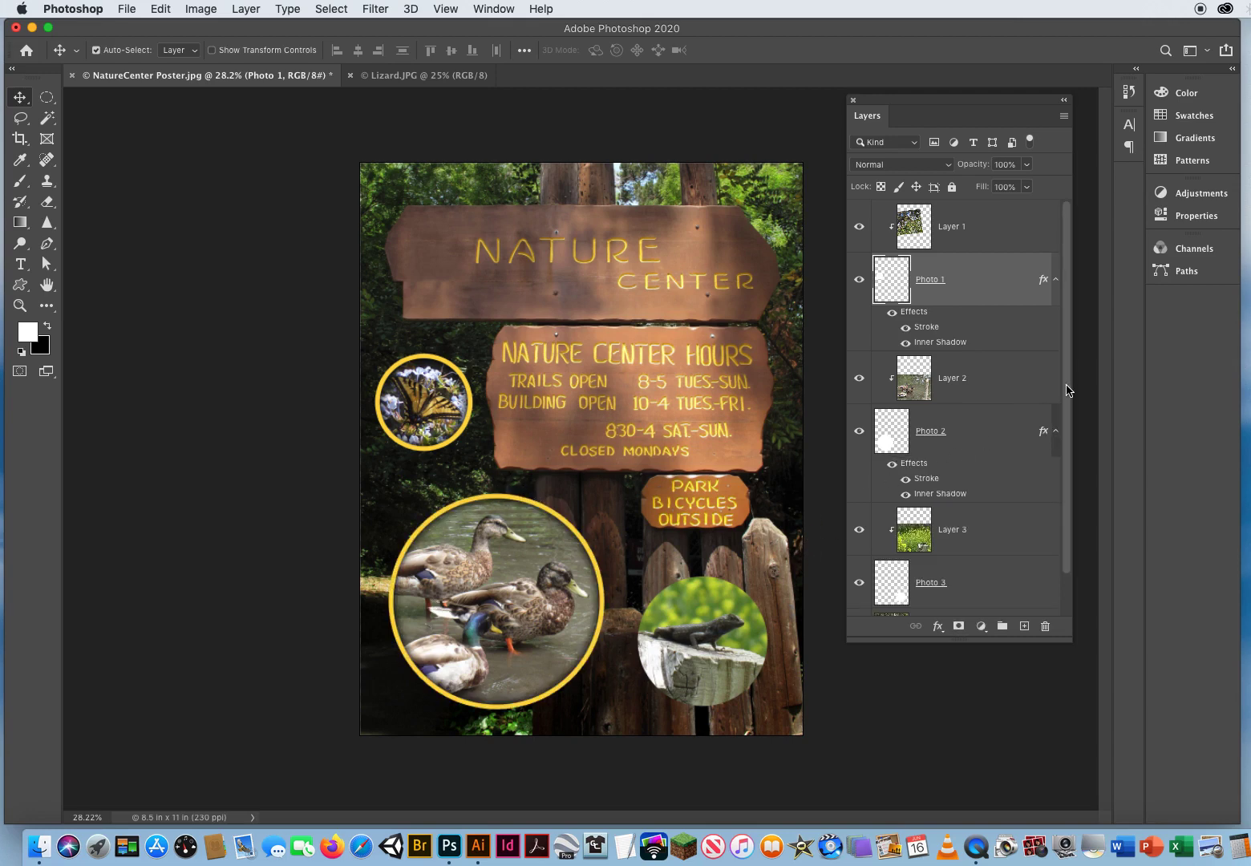
scroll(1064, 389, "down", 2)
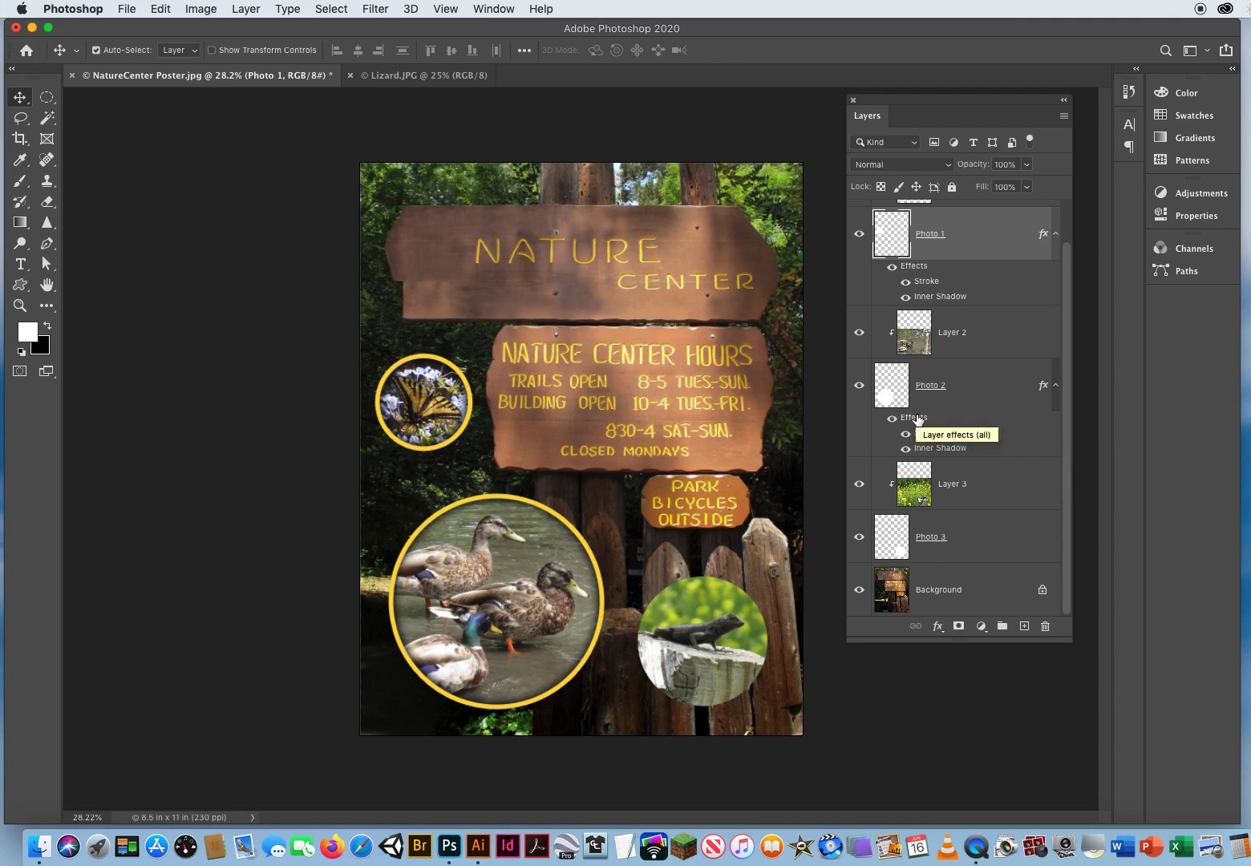
mouse_move(917, 418)
left_mouse_down()
mouse_move(947, 431)
mouse_move(986, 485)
mouse_move(979, 523)
mouse_move(932, 537)
mouse_move(996, 541)
mouse_move(932, 546)
mouse_move(969, 544)
left_mouse_up()
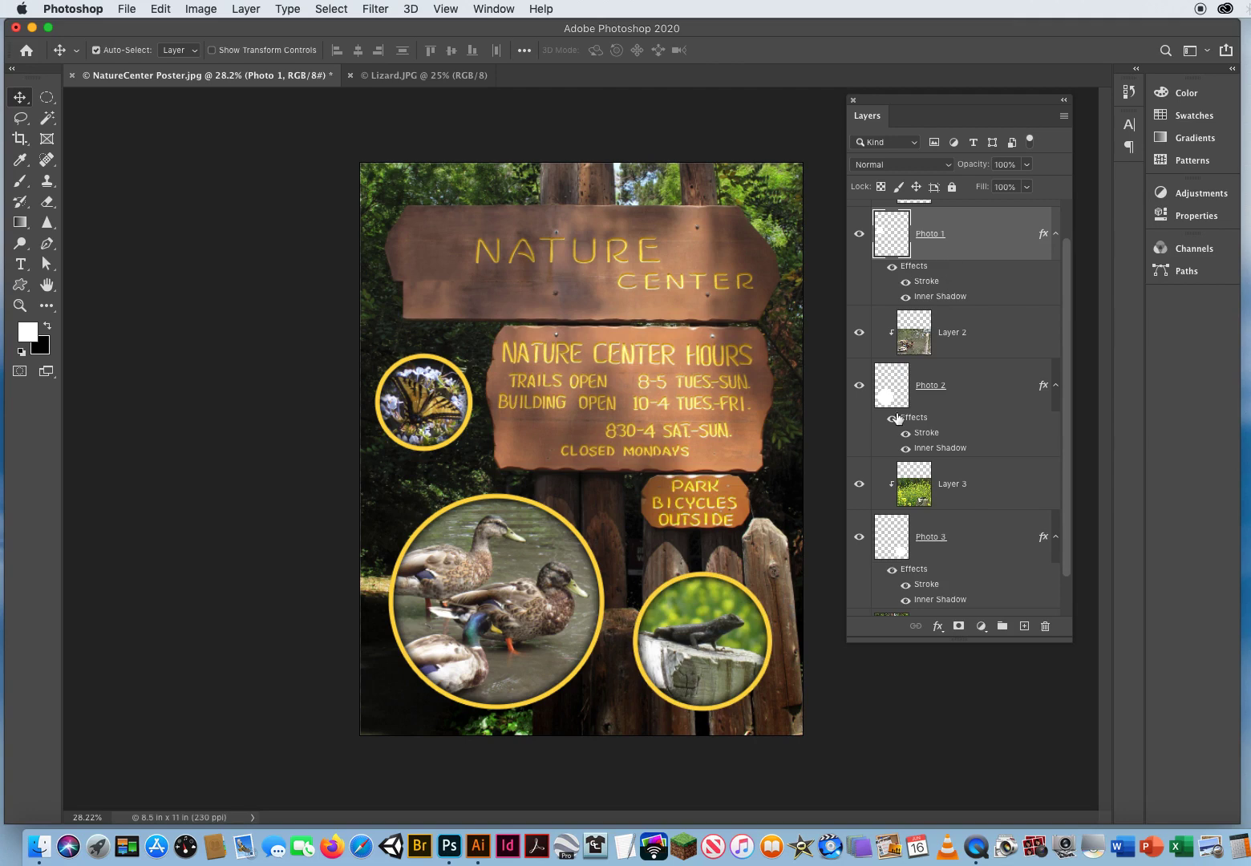
left_click(1056, 539)
left_click(1055, 386)
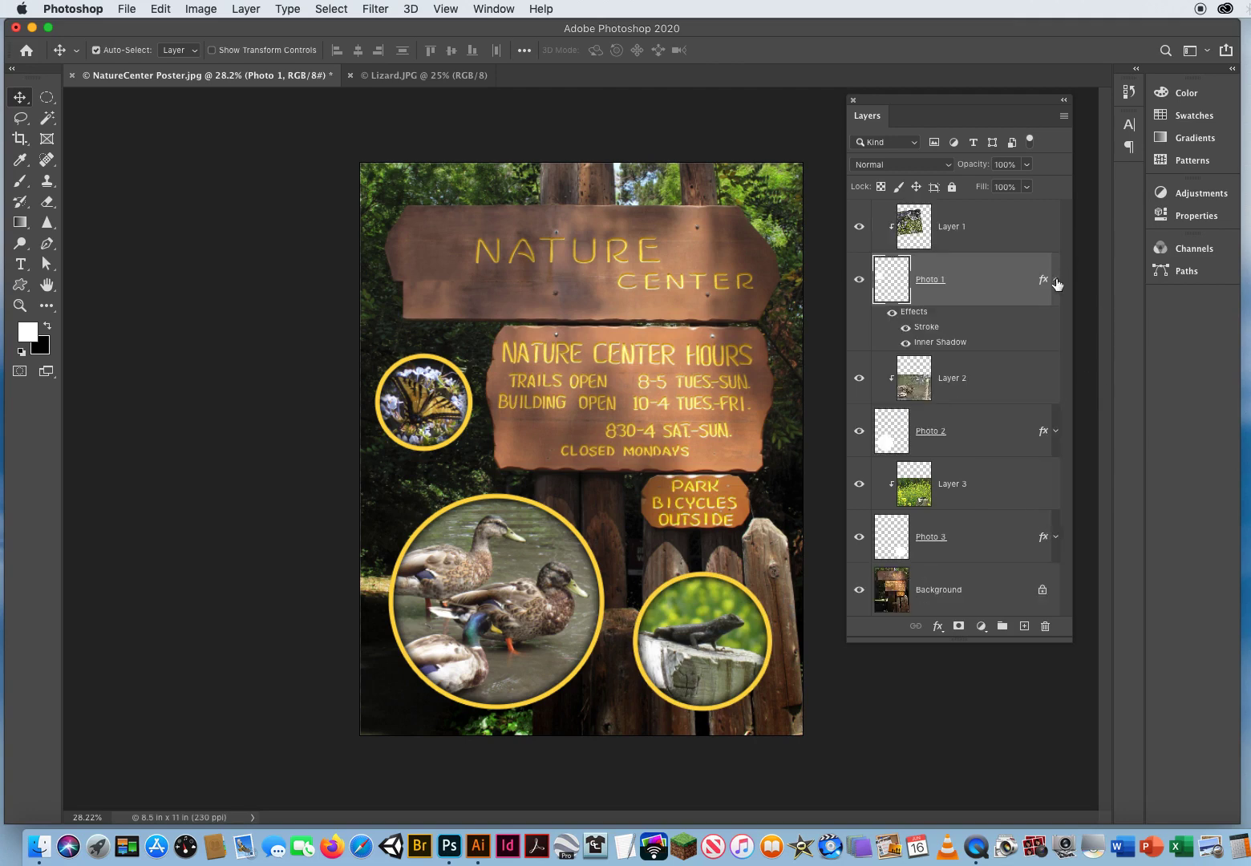
left_click(1056, 281)
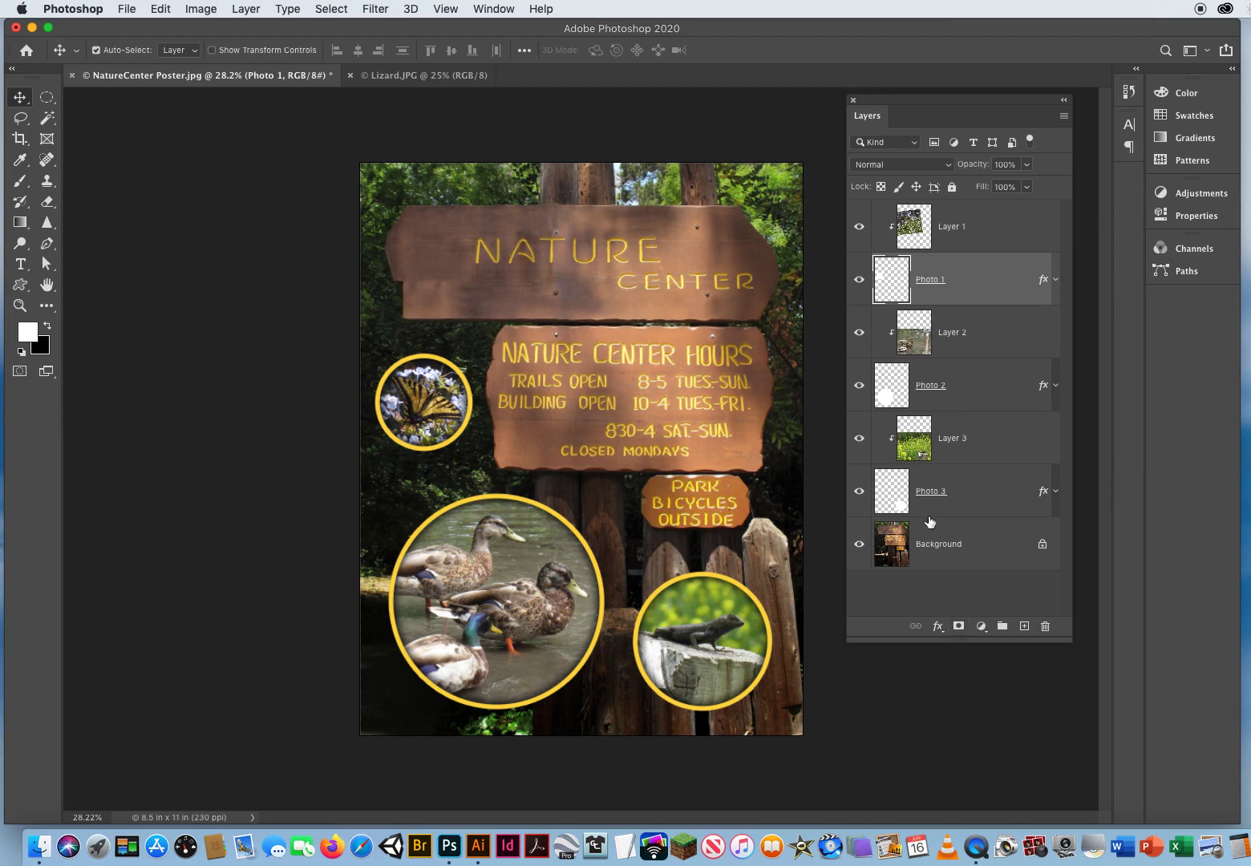
- Duplicate the Background layer with Cmd+J to create Background copy
left_click(976, 546)
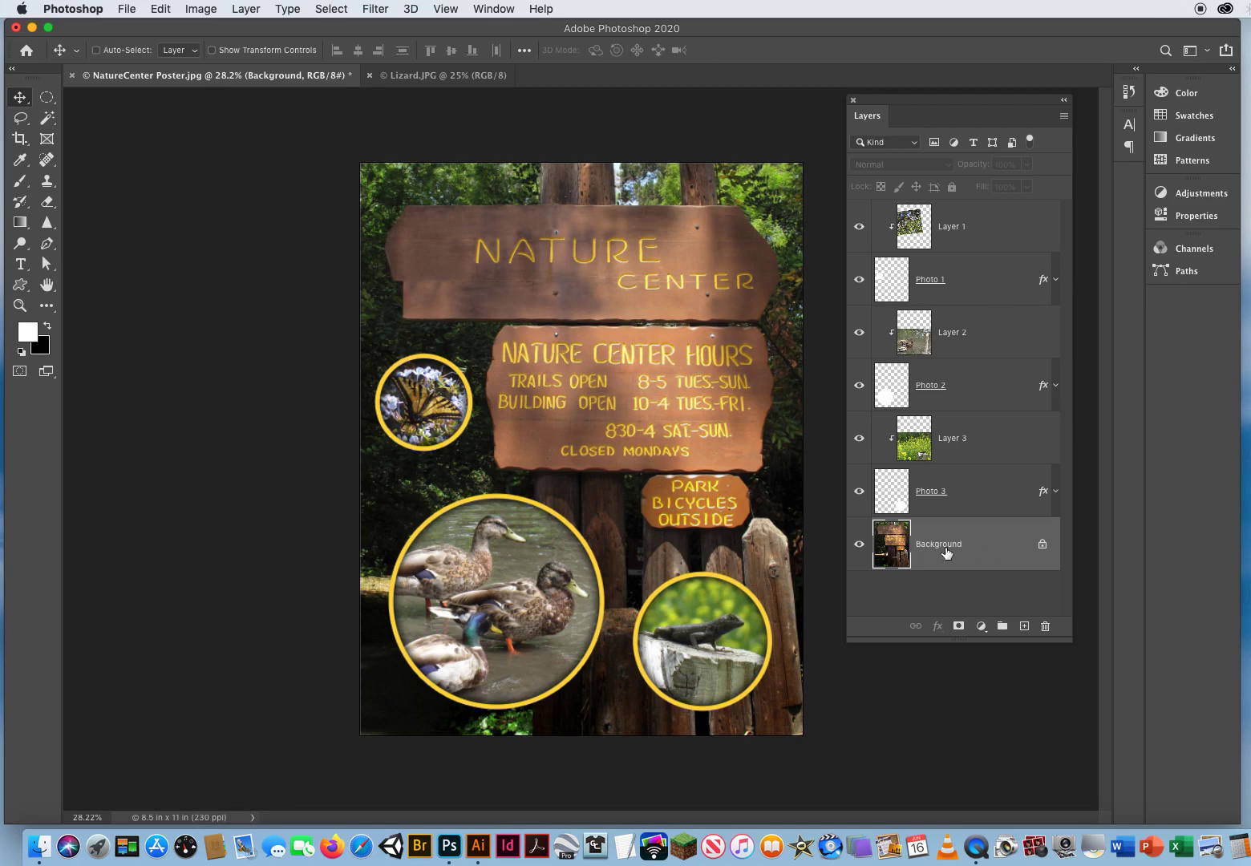
key("super+j")
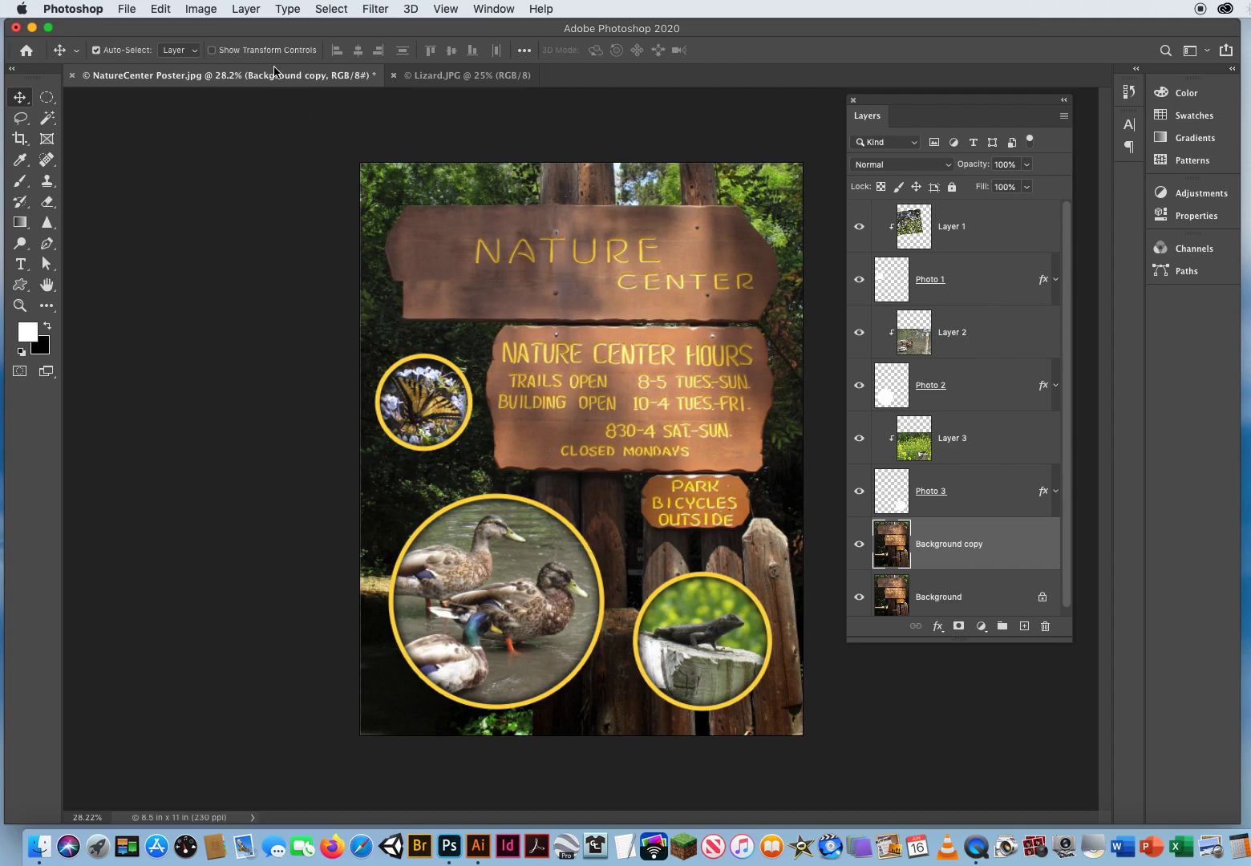
- Start a Hue/Saturation adjustment and switch to the on-image targeted adjustment tool
left_click(200, 10)
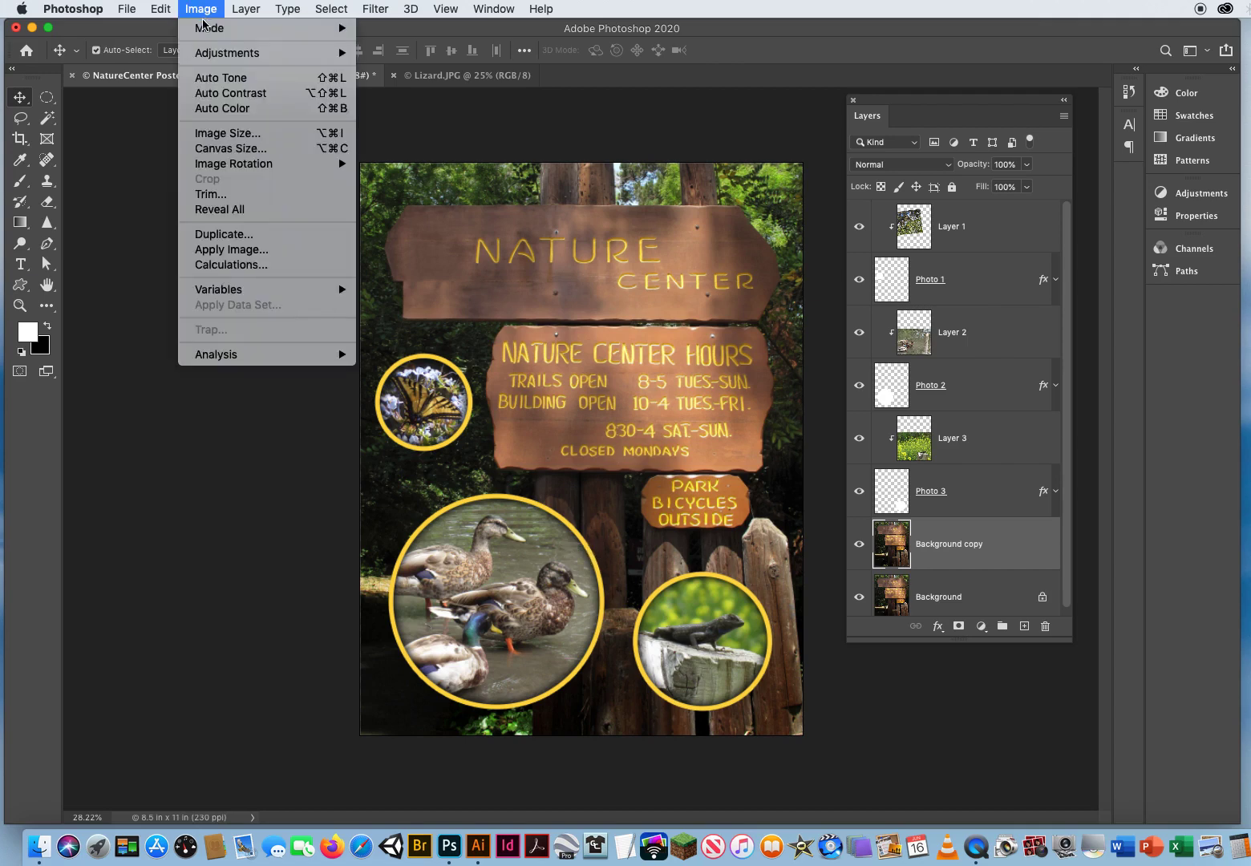
mouse_move(207, 57)
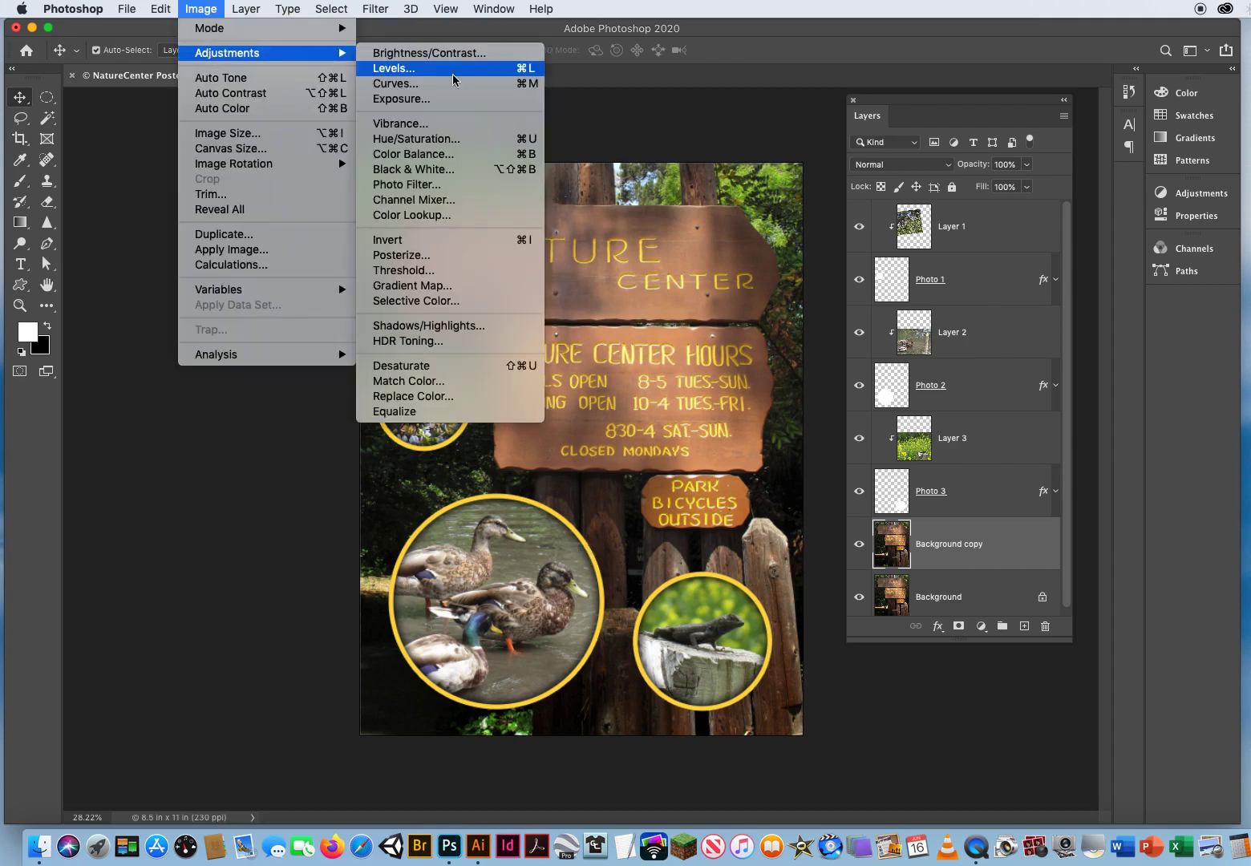
left_click(451, 141)
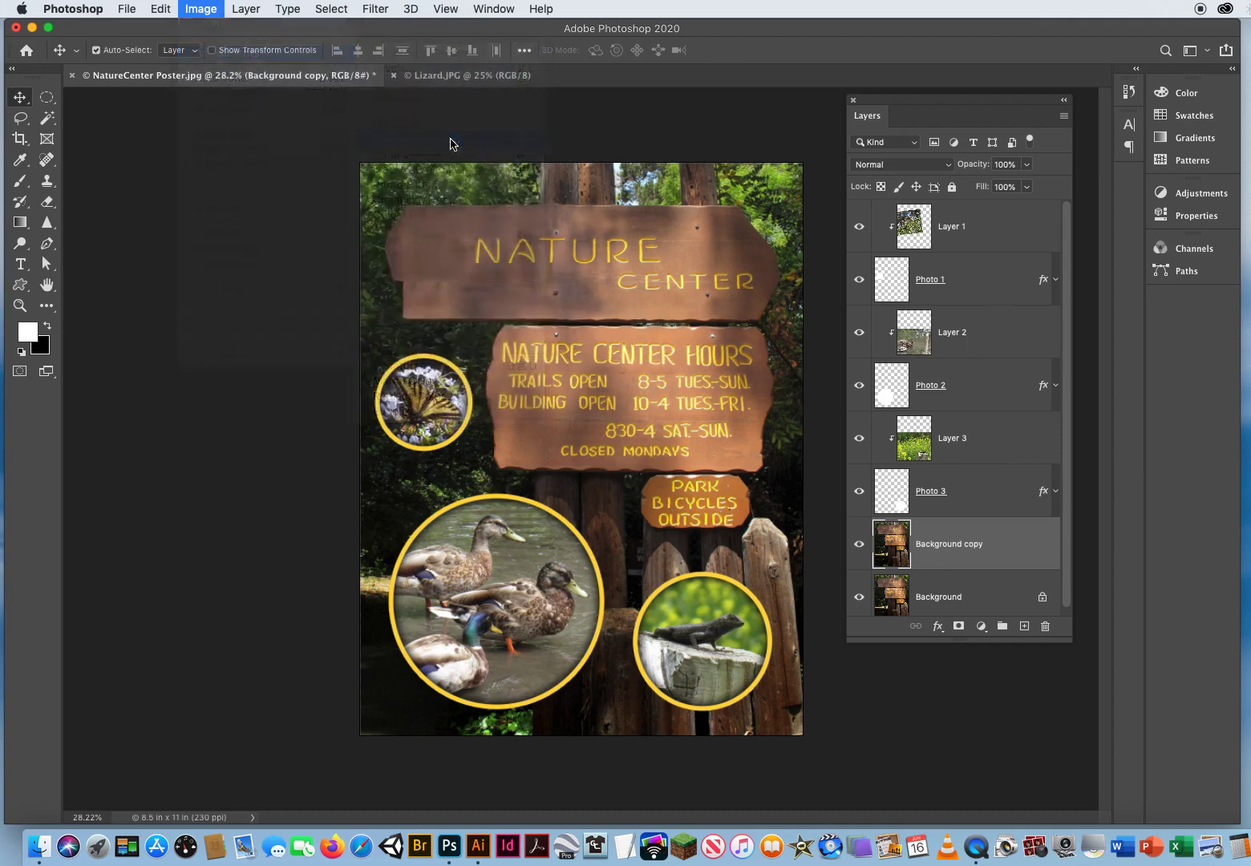
left_click_drag(905, 134, 909, 124)
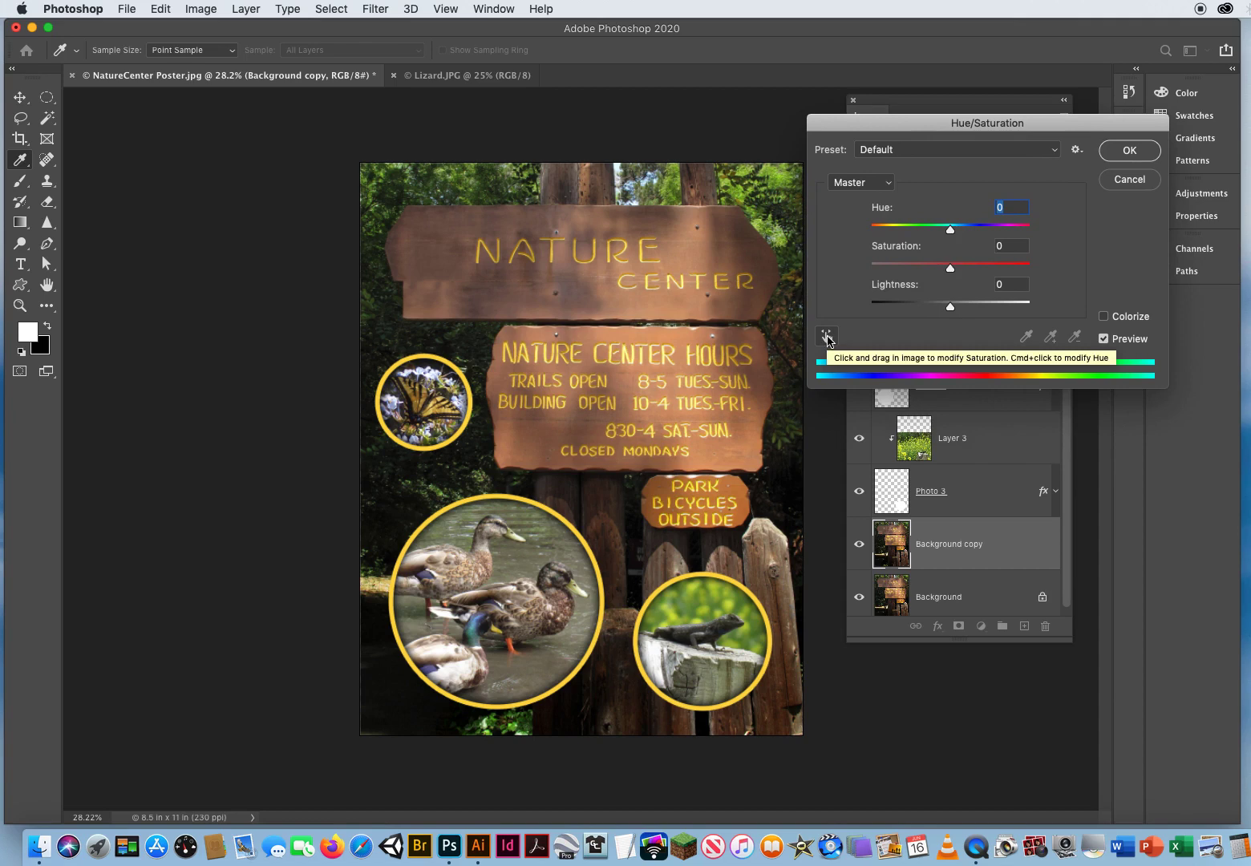
left_click(827, 338)
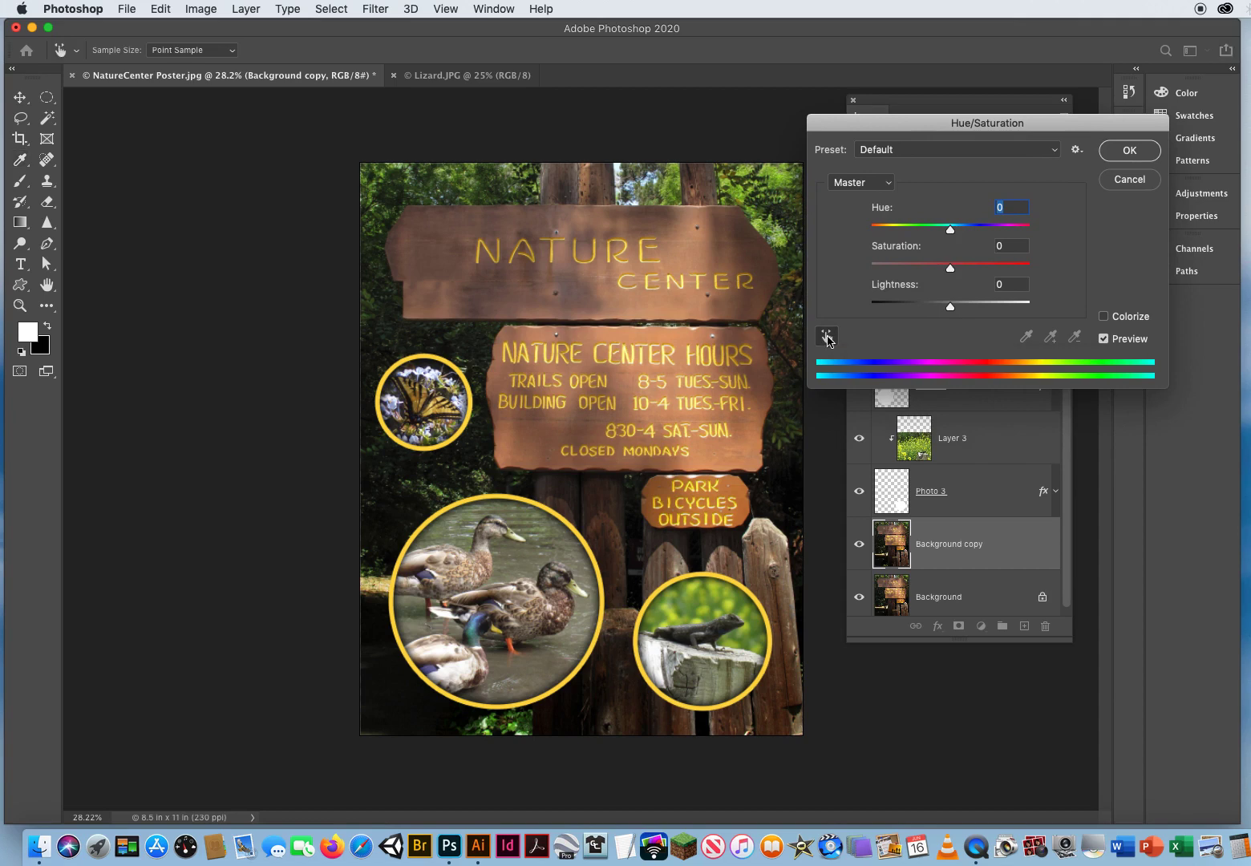
left_click(857, 185)
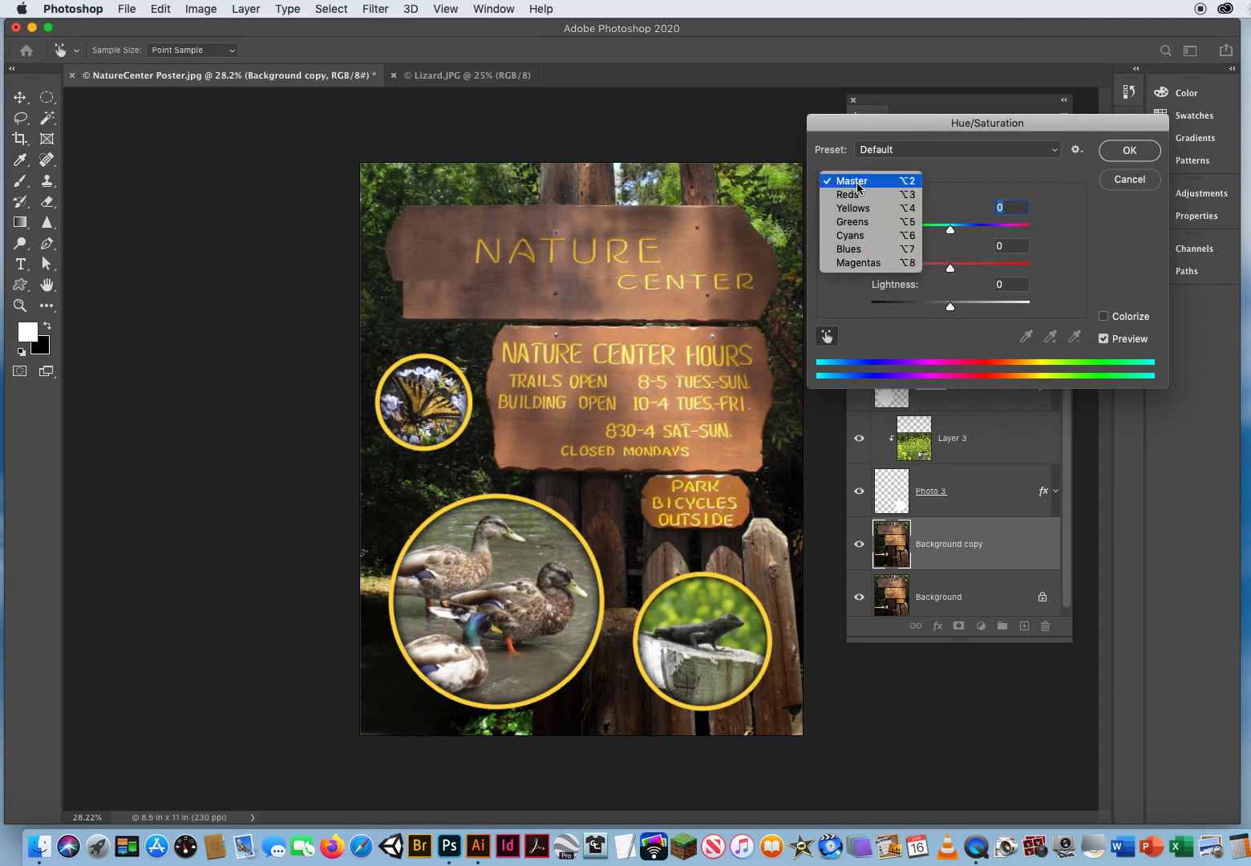
left_click(848, 185)
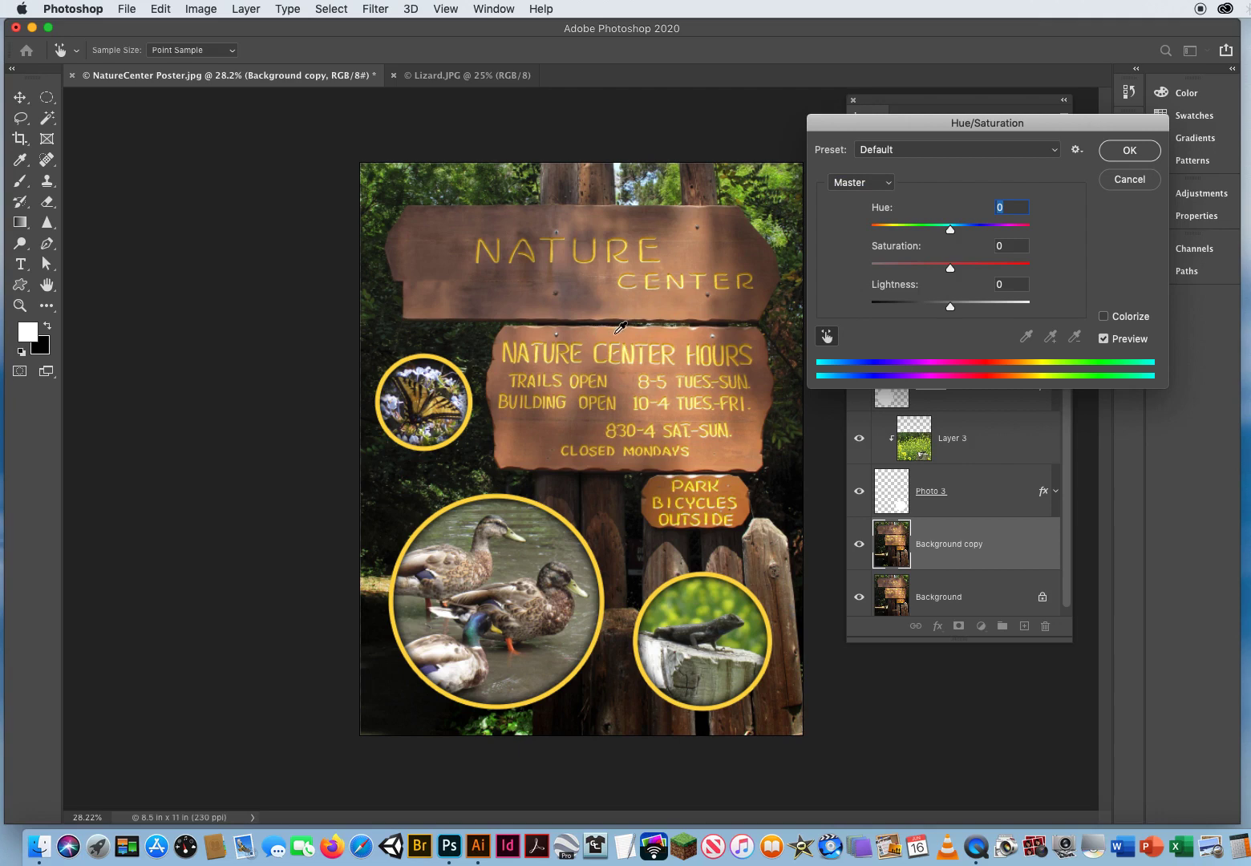
- Raise the Reds and Yellows saturation on the wooden sign and apply the adjustment
left_click_drag(614, 332, 690, 338)
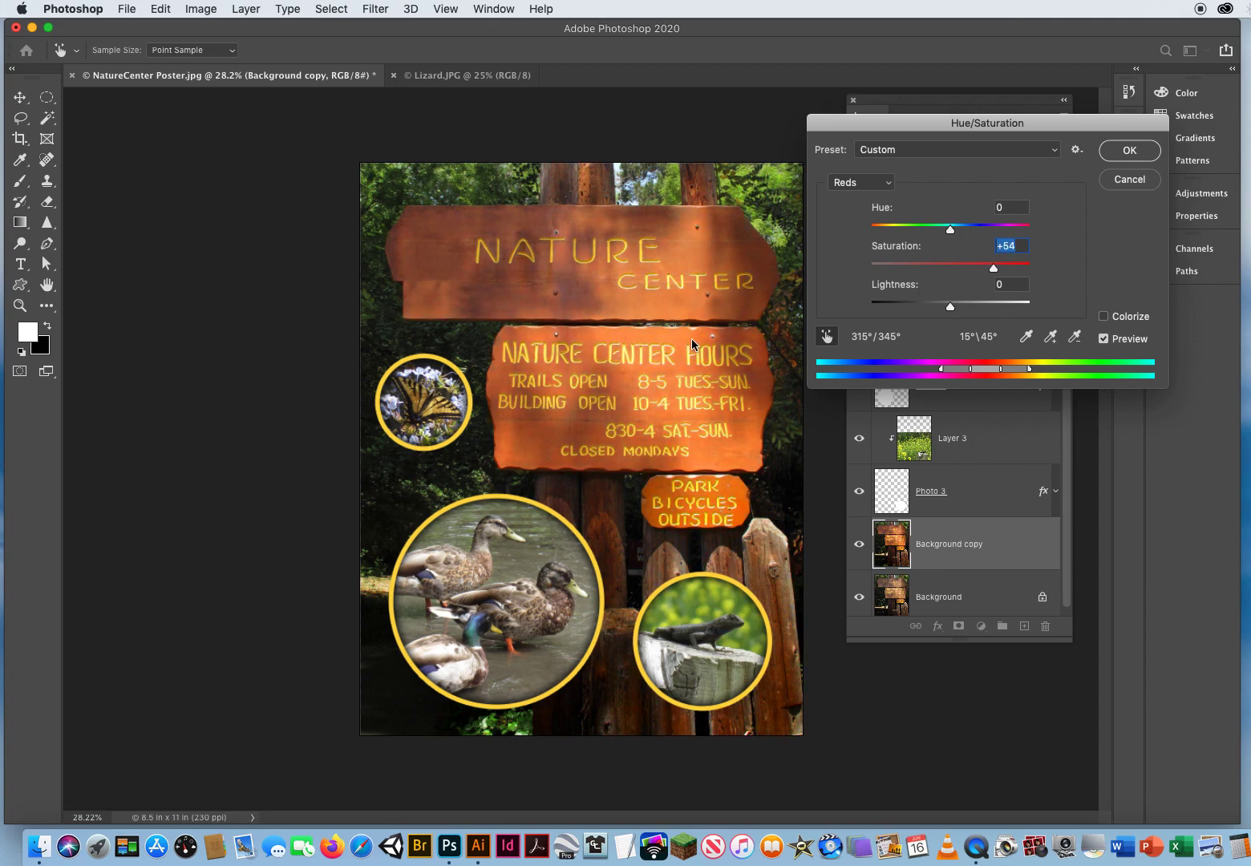
left_click(618, 327)
left_click_drag(829, 129, 838, 130)
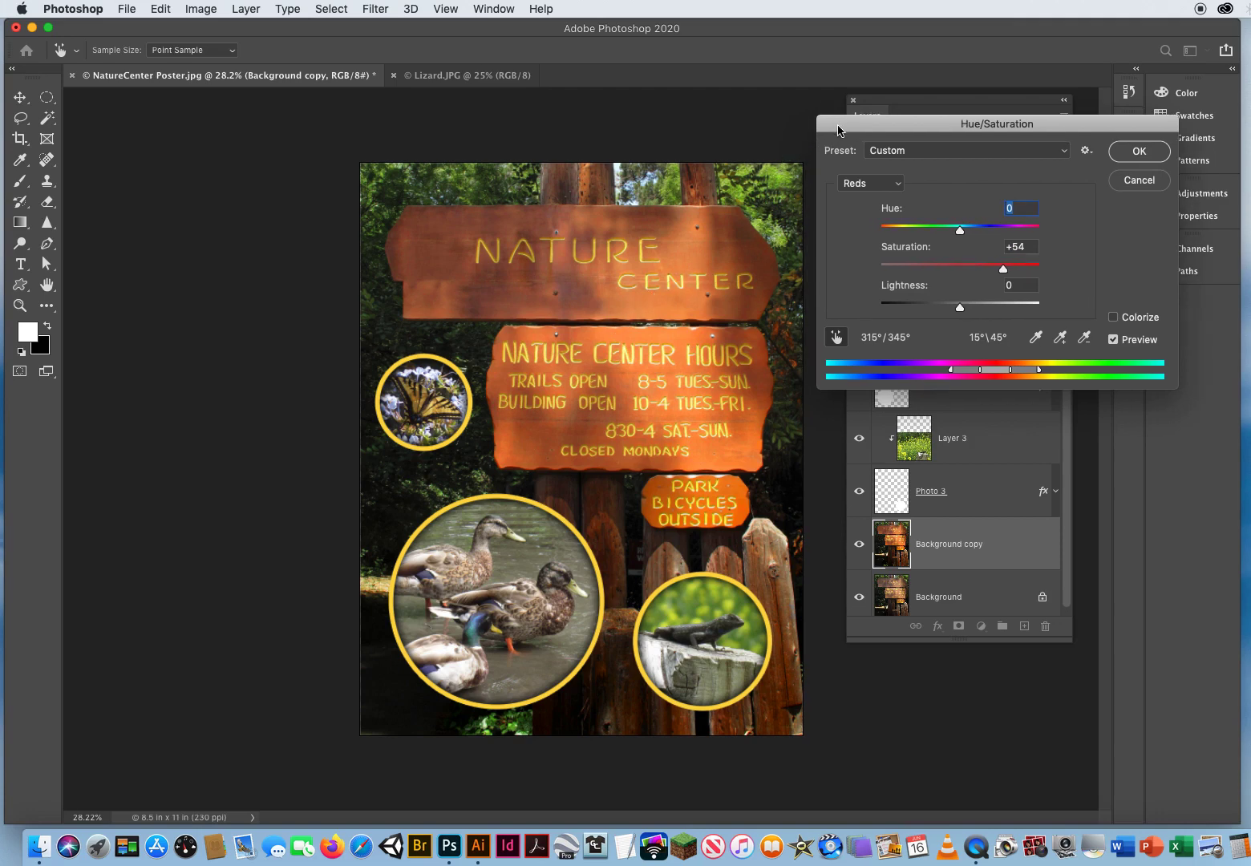
left_click(774, 169)
mouse_move(774, 169)
left_mouse_down()
mouse_move(797, 171)
mouse_move(773, 176)
left_mouse_up()
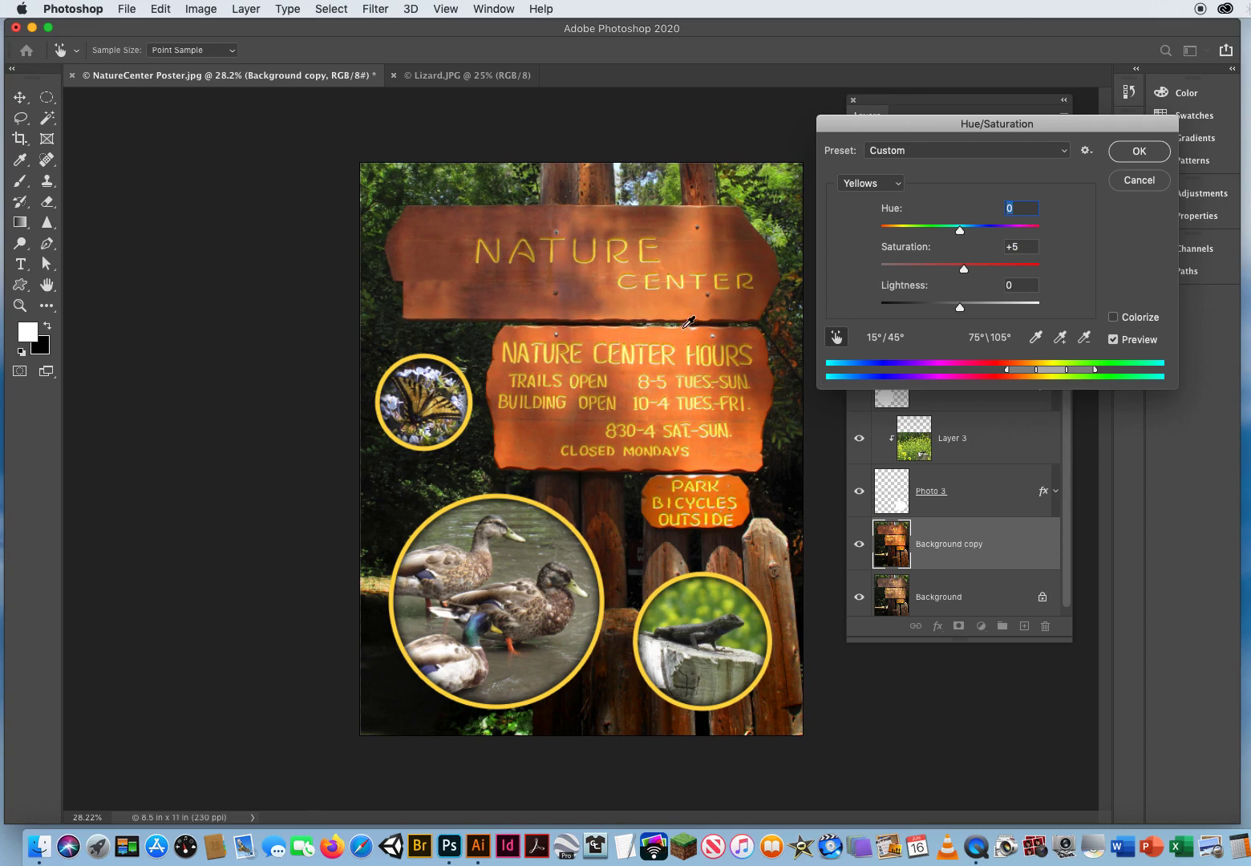
left_click(633, 339)
mouse_move(634, 339)
left_mouse_down()
mouse_move(606, 332)
mouse_move(627, 334)
left_mouse_up()
key("shift+Tab")
left_click(1135, 153)
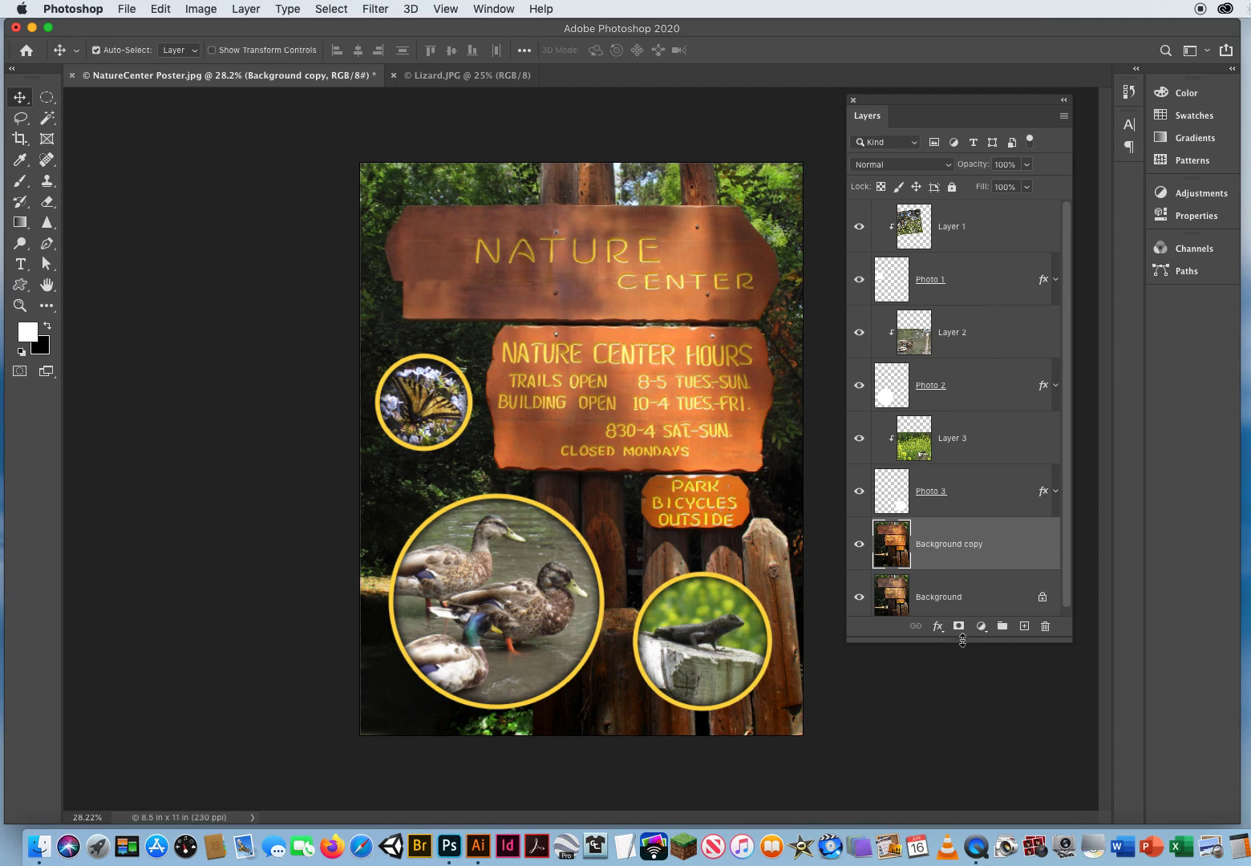
- Enlarge the Layers panel, then close Lizard.JPG, leaving only the NatureCenter Poster open
left_click_drag(962, 639, 956, 697)
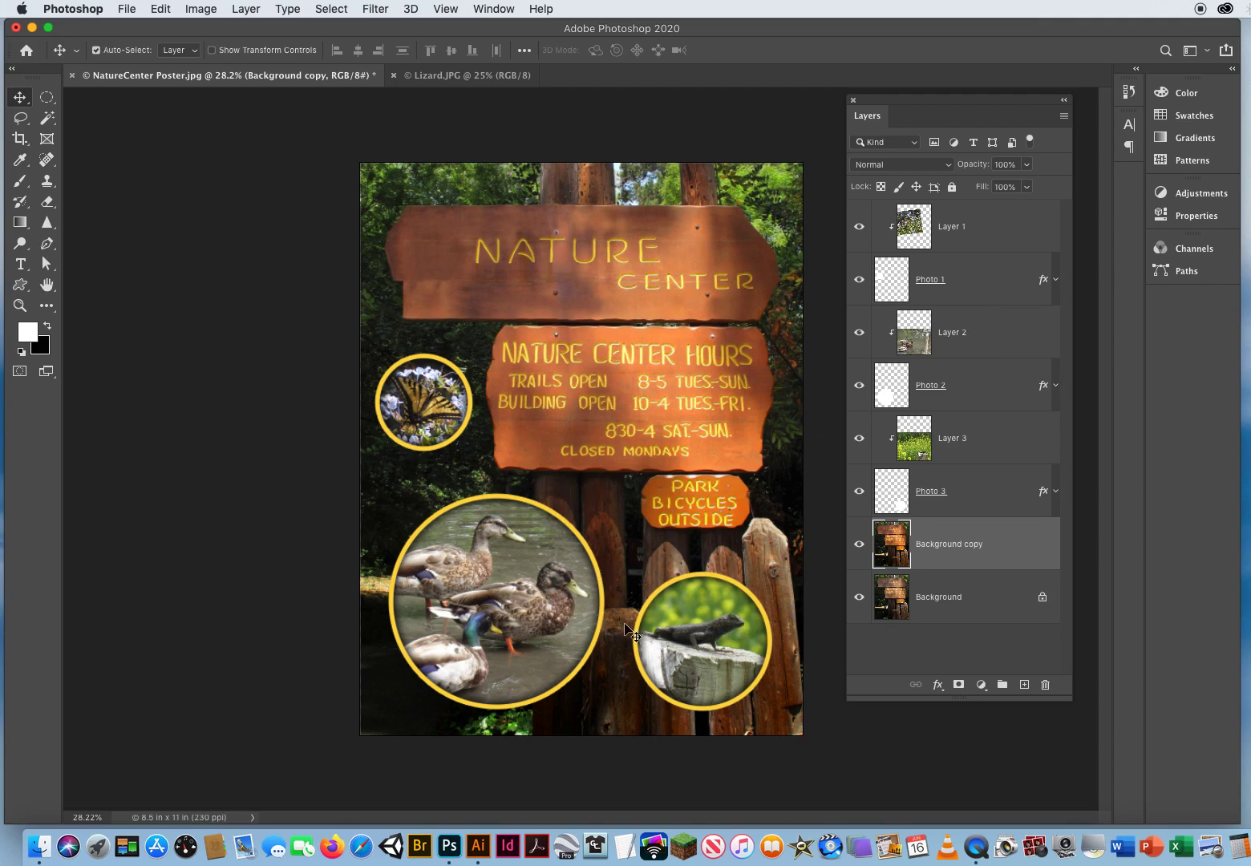
left_click(417, 75)
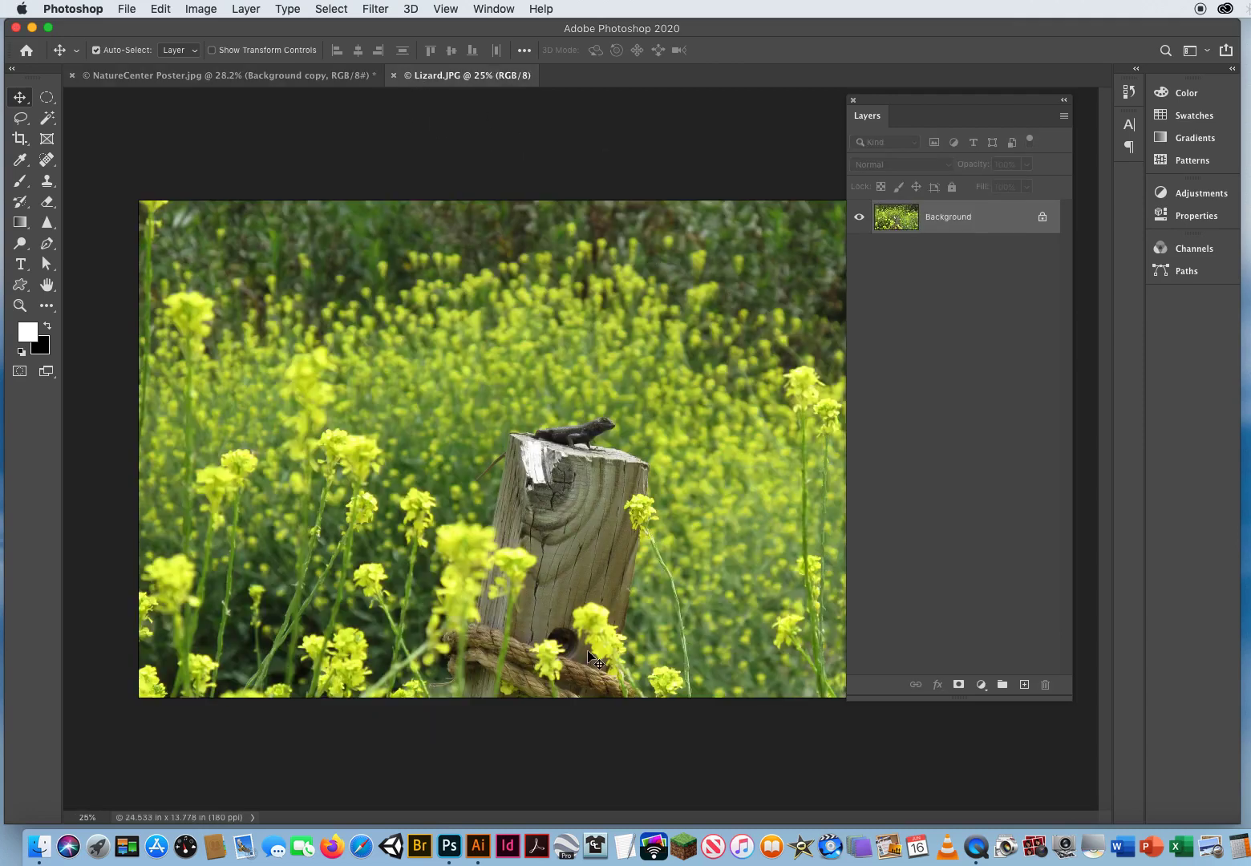
left_click(392, 75)
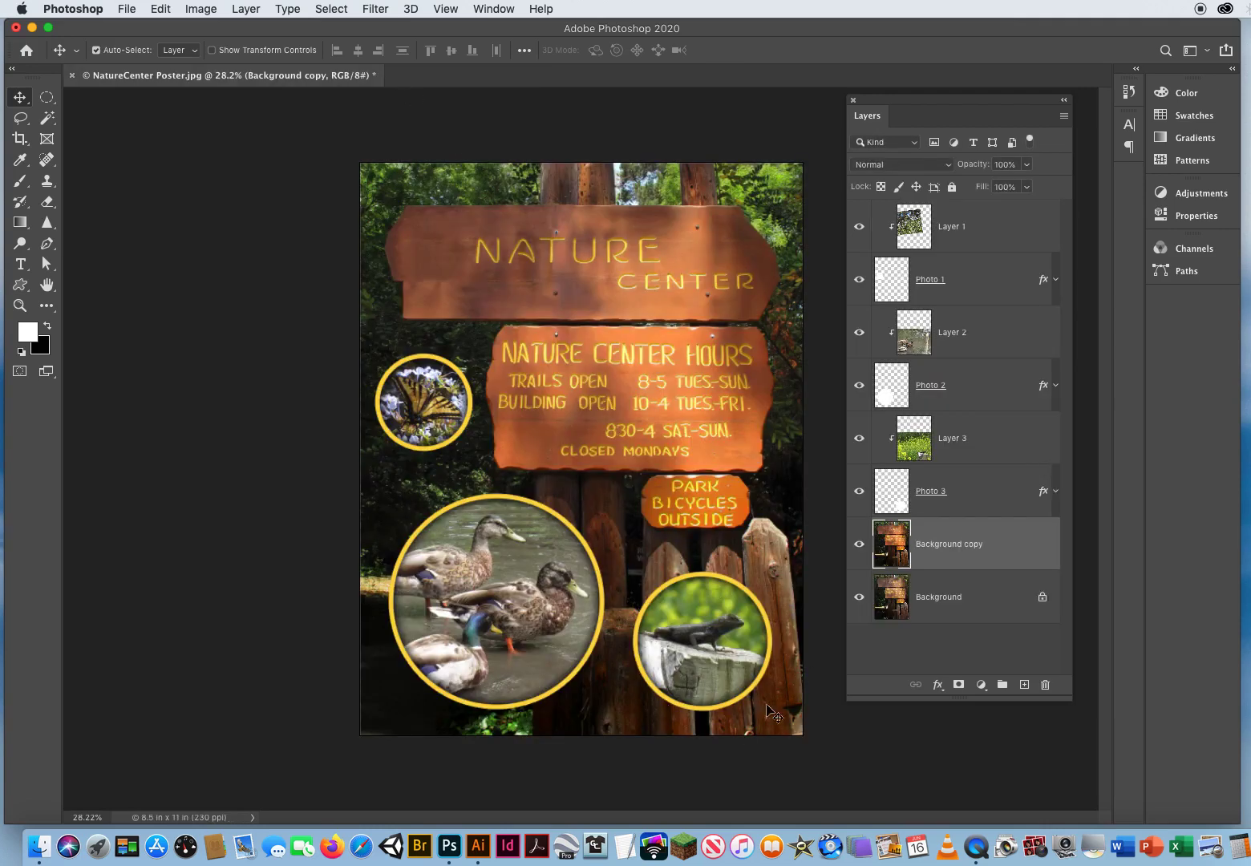